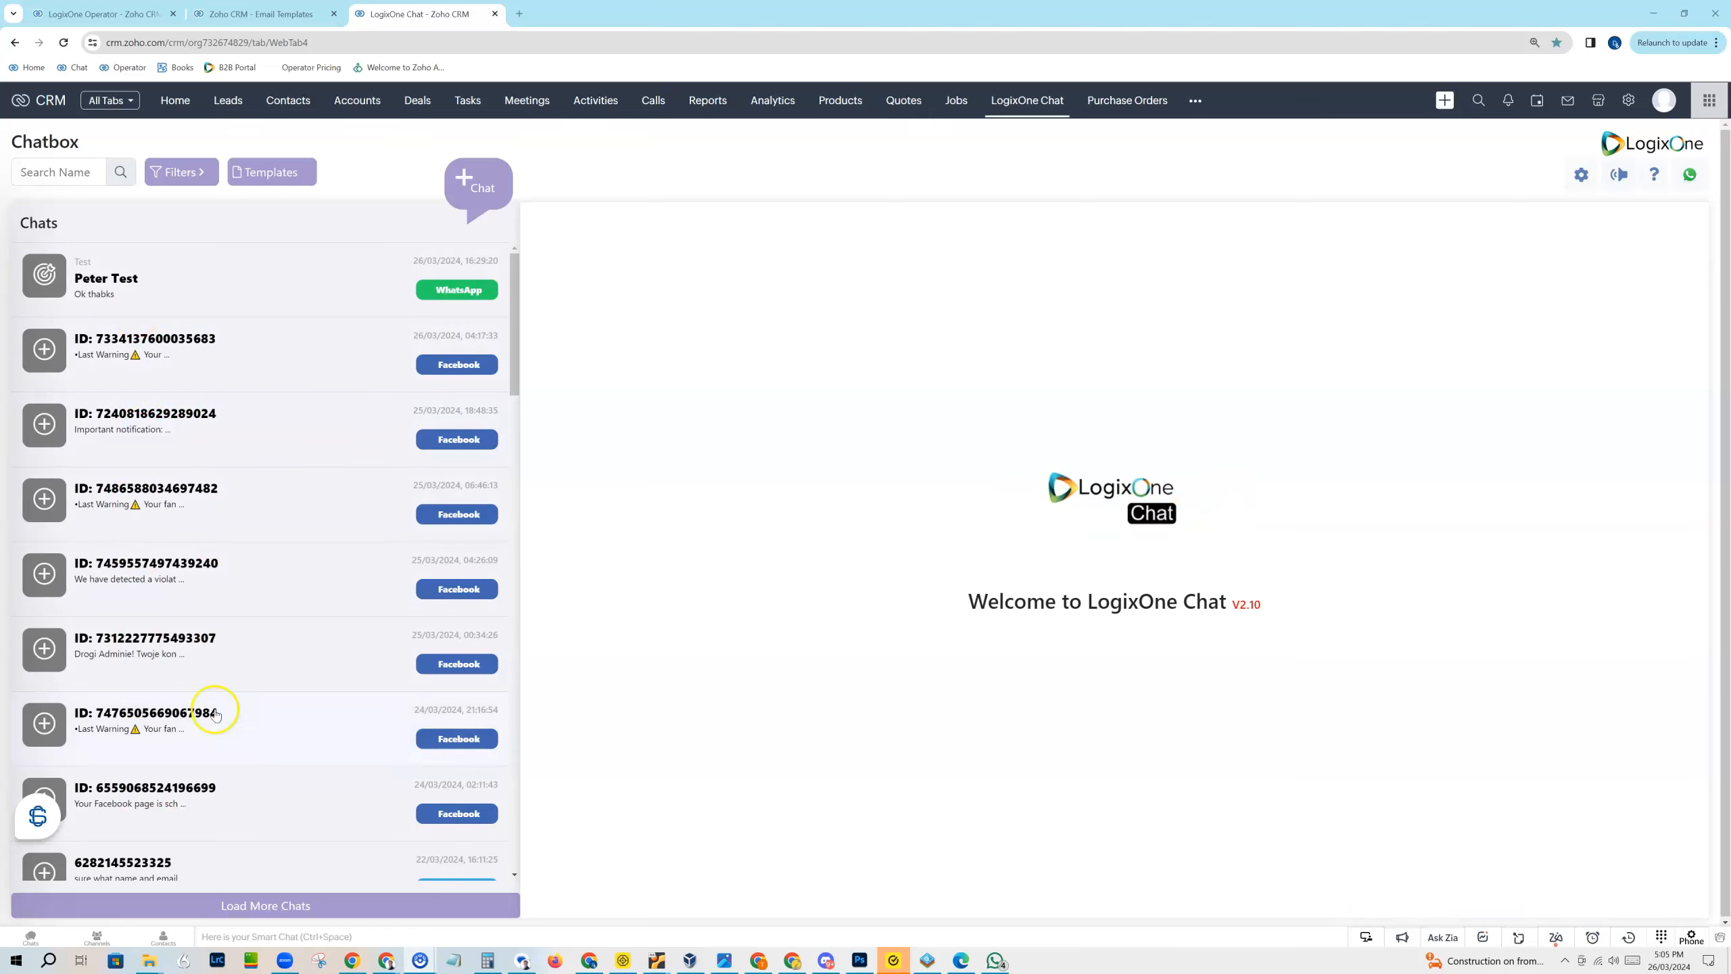
Step: Open the WhatsApp test lead's conversation and examine the CRM record behind the inbound "Zohoholics" message
left_click(106, 301)
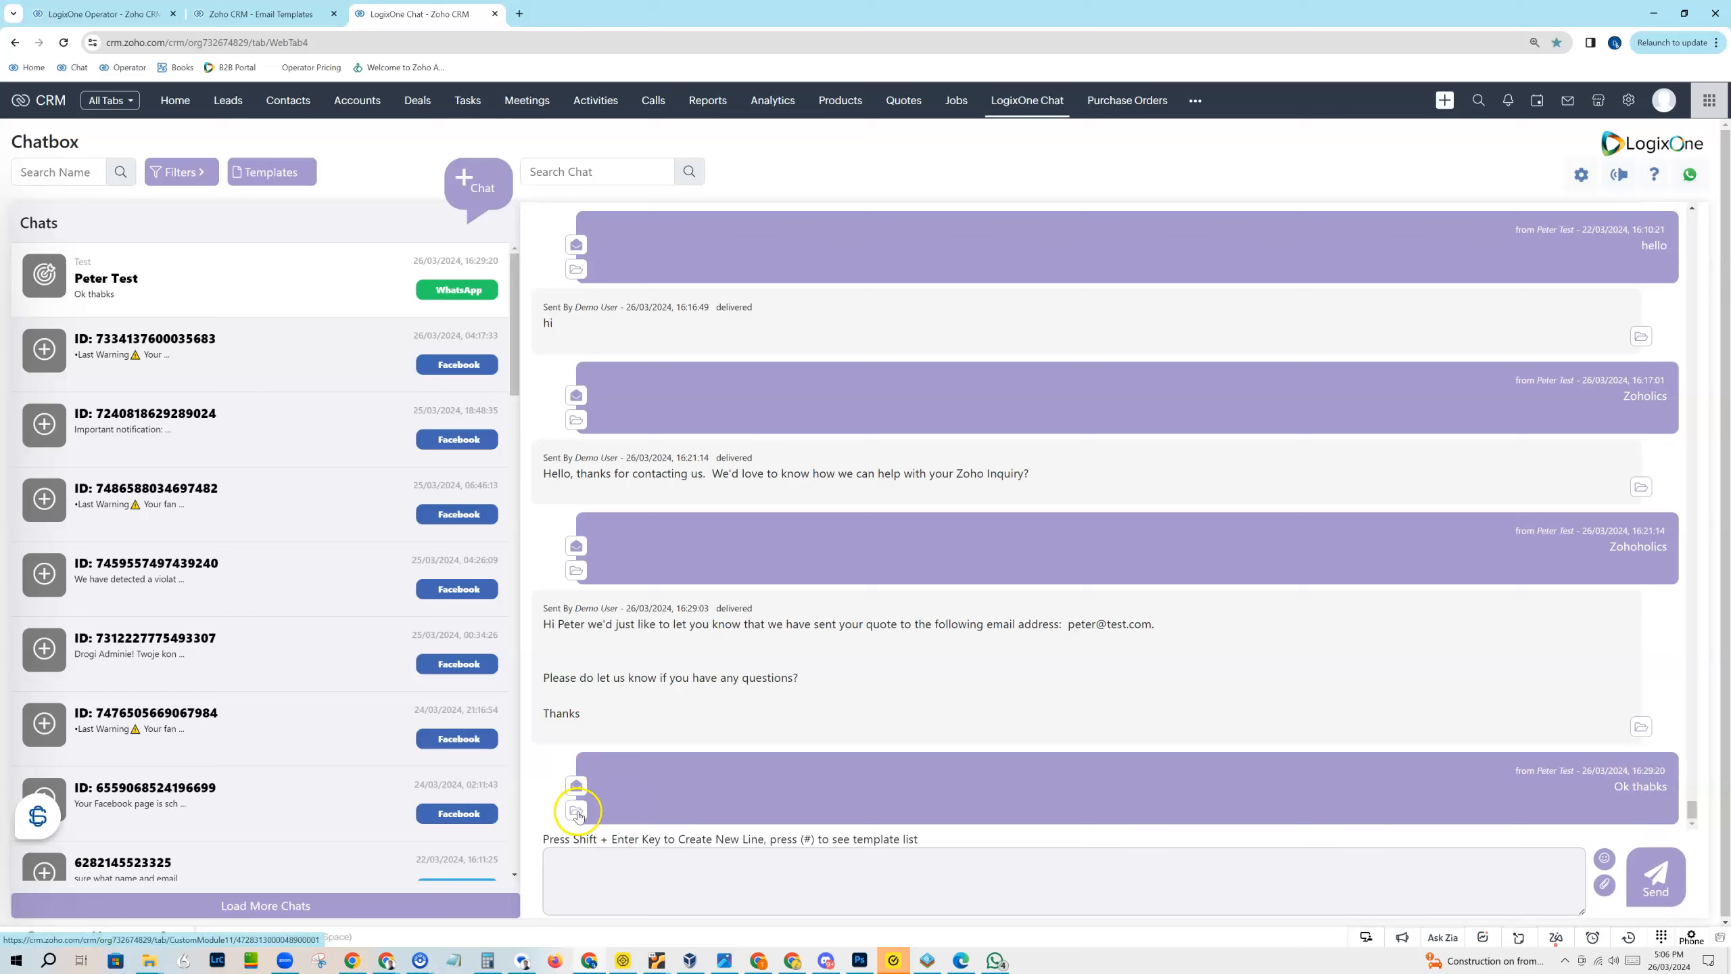
left_click(575, 571)
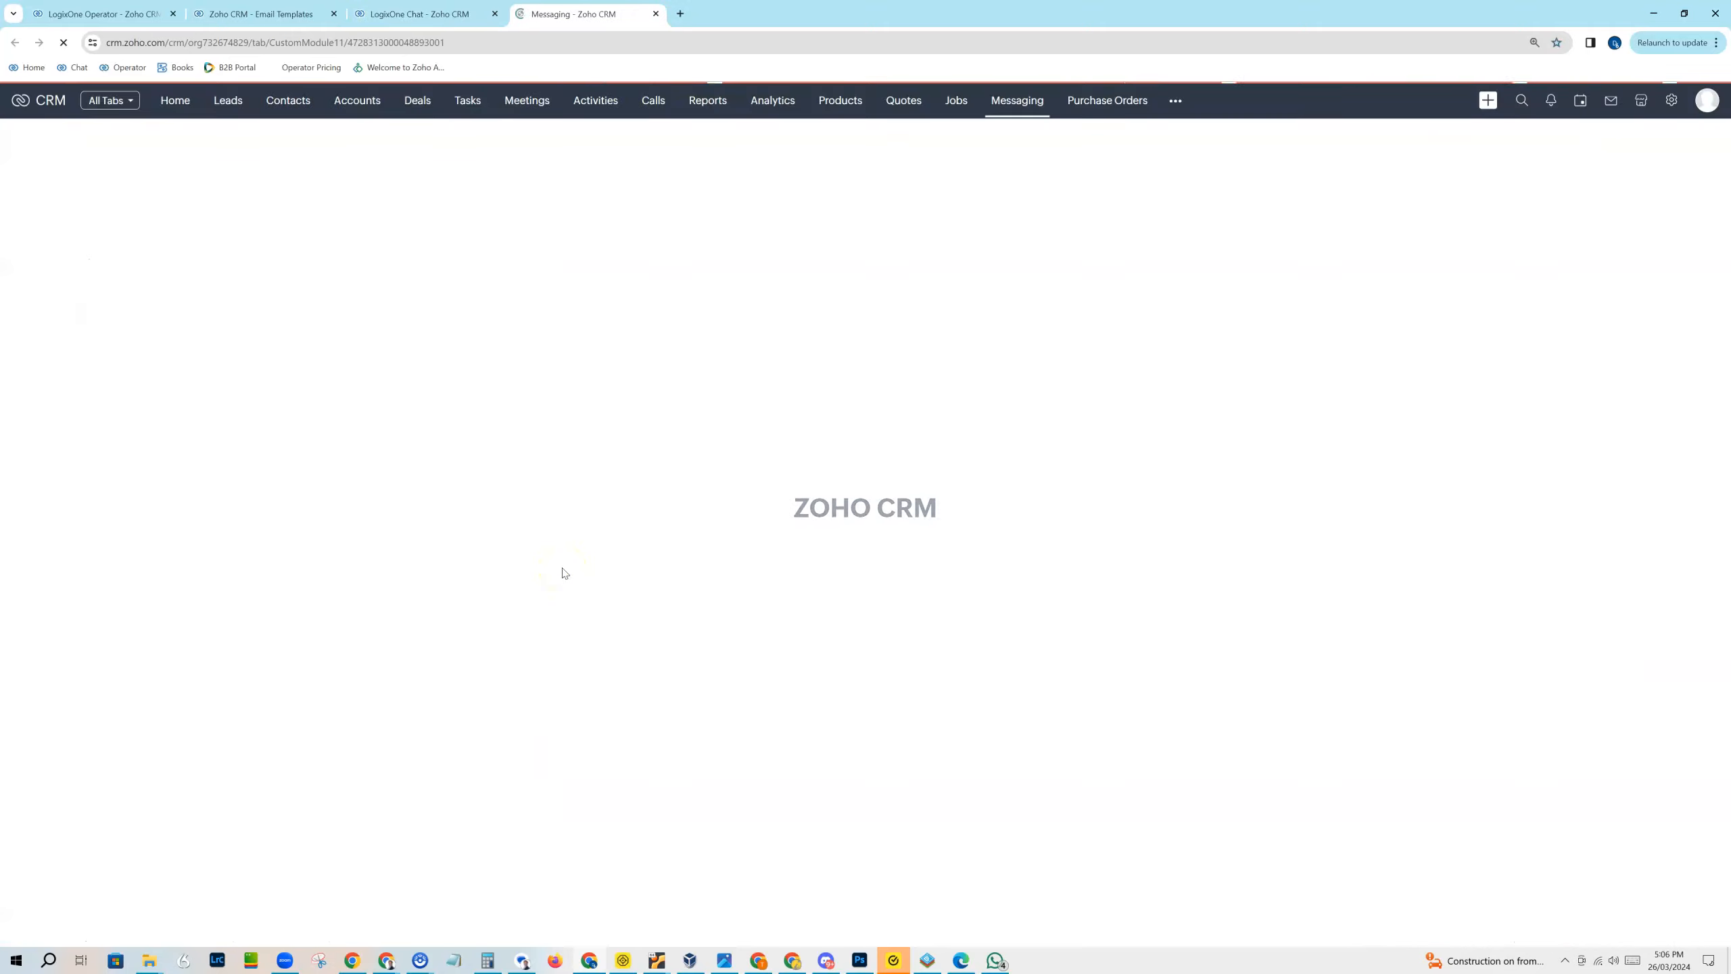
left_click(609, 546)
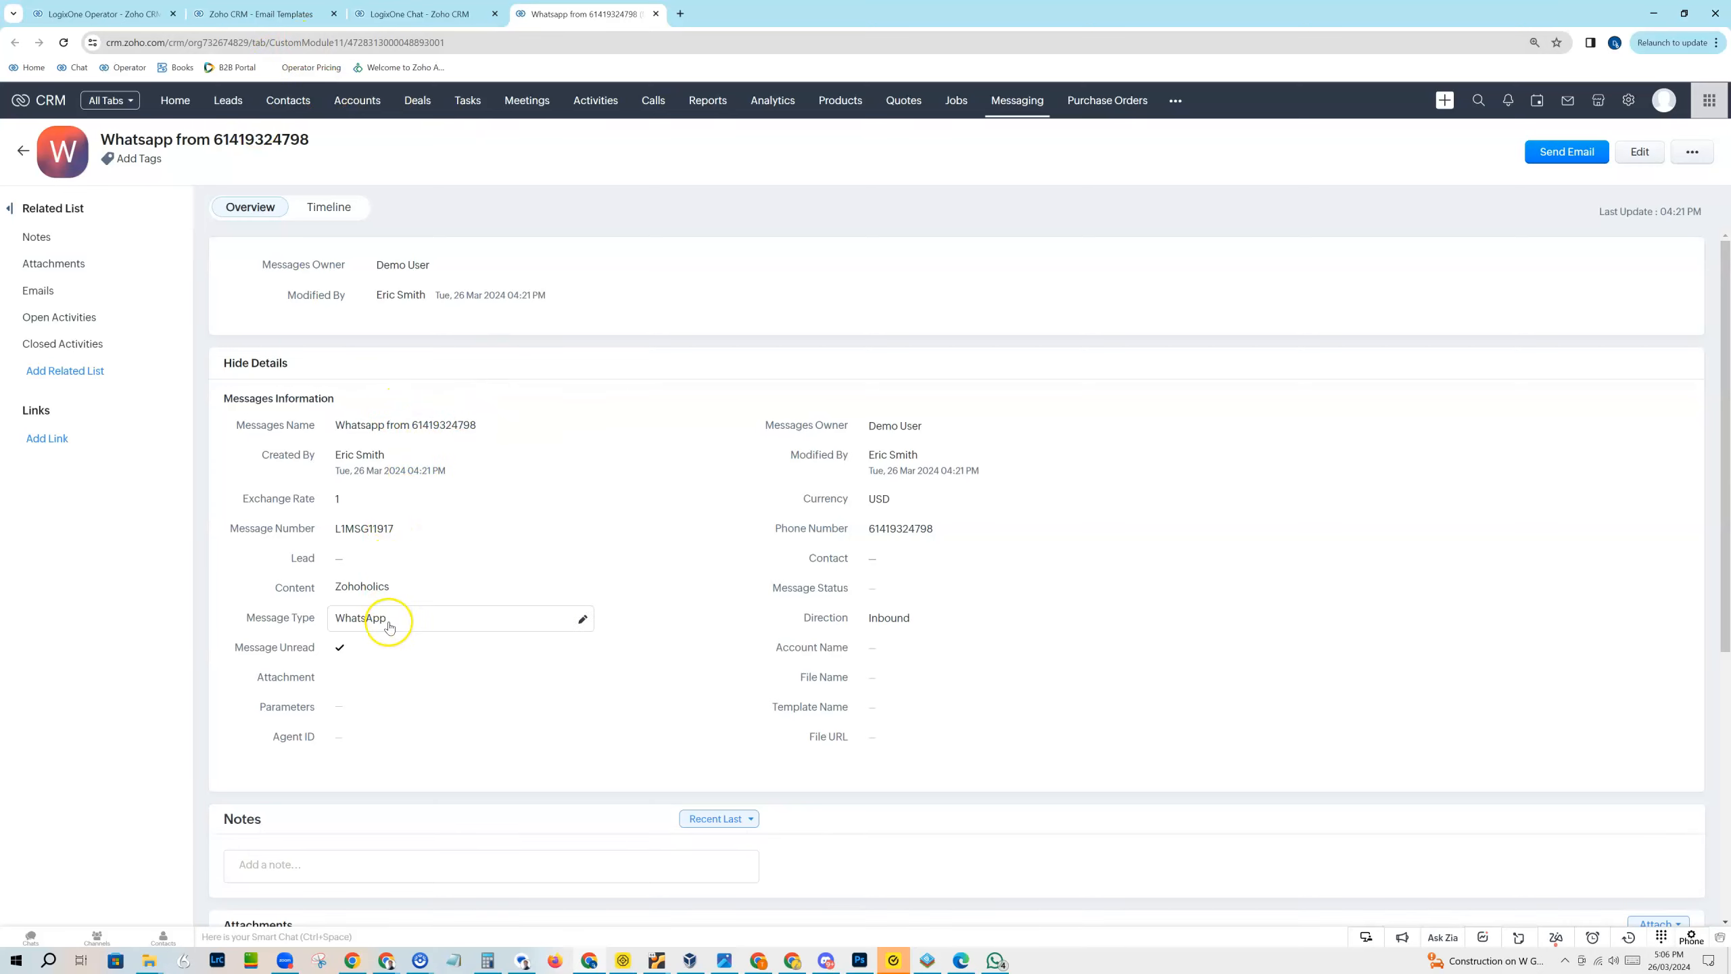
left_click(430, 616)
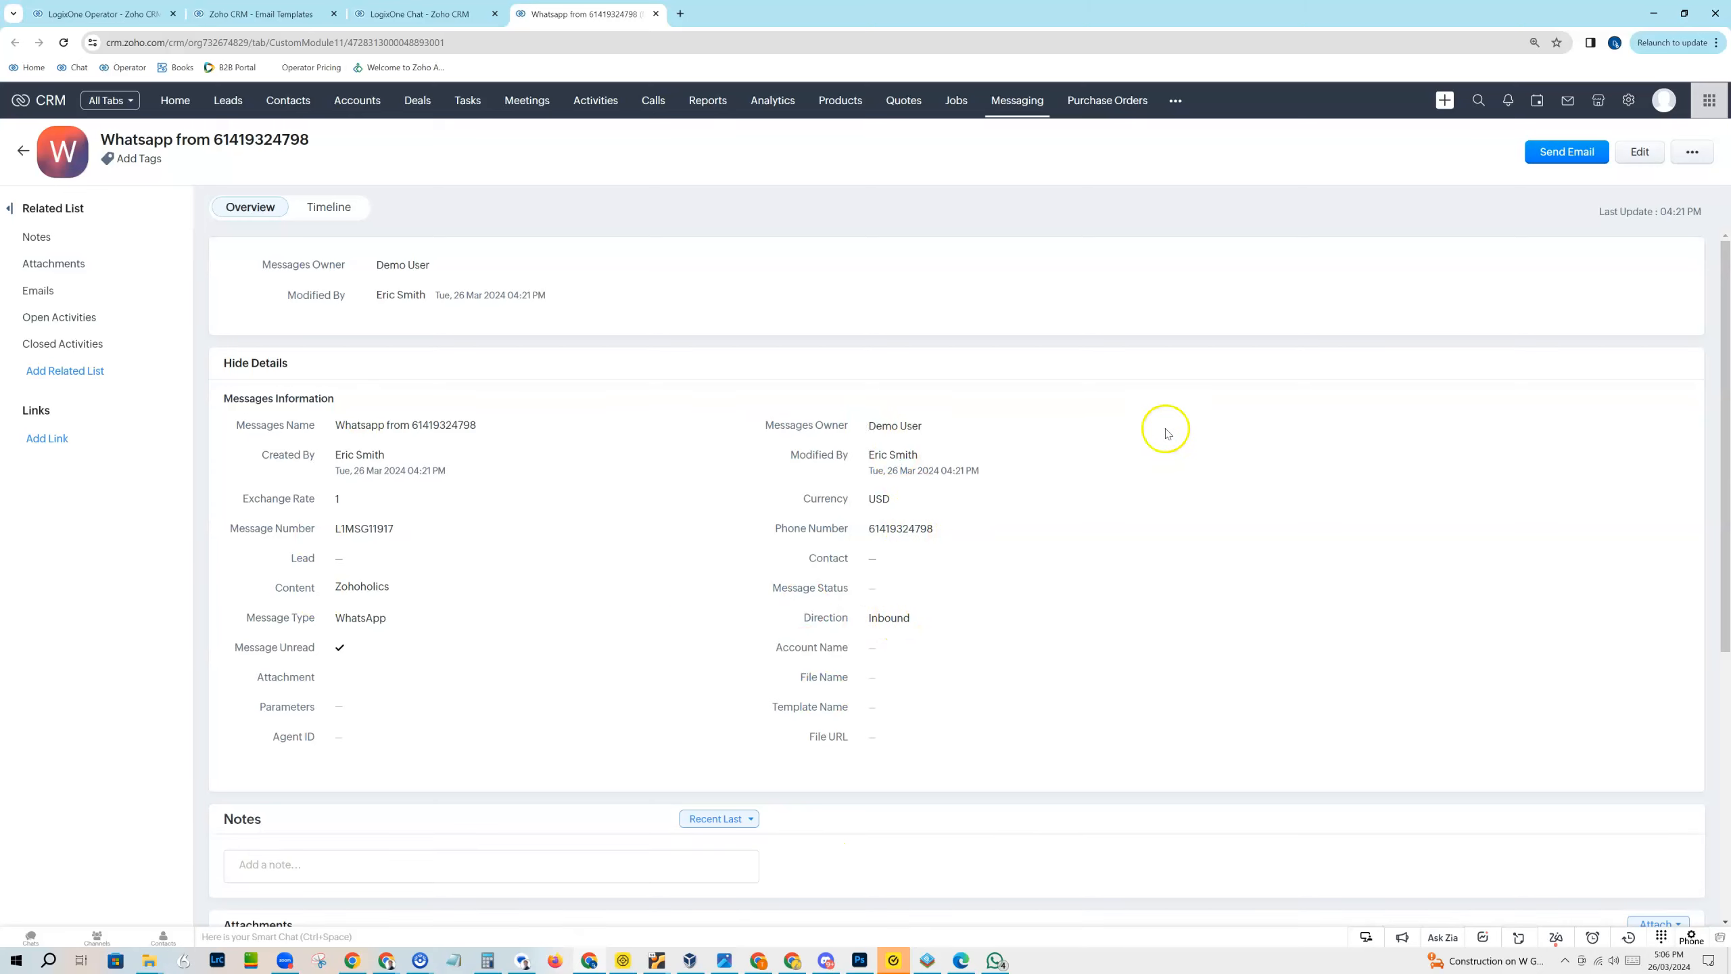
Step: Browse the records in the Messaging module and compare them with the conversations in the LogixOne Chat chatbox
left_click(1023, 100)
left_click(1023, 101)
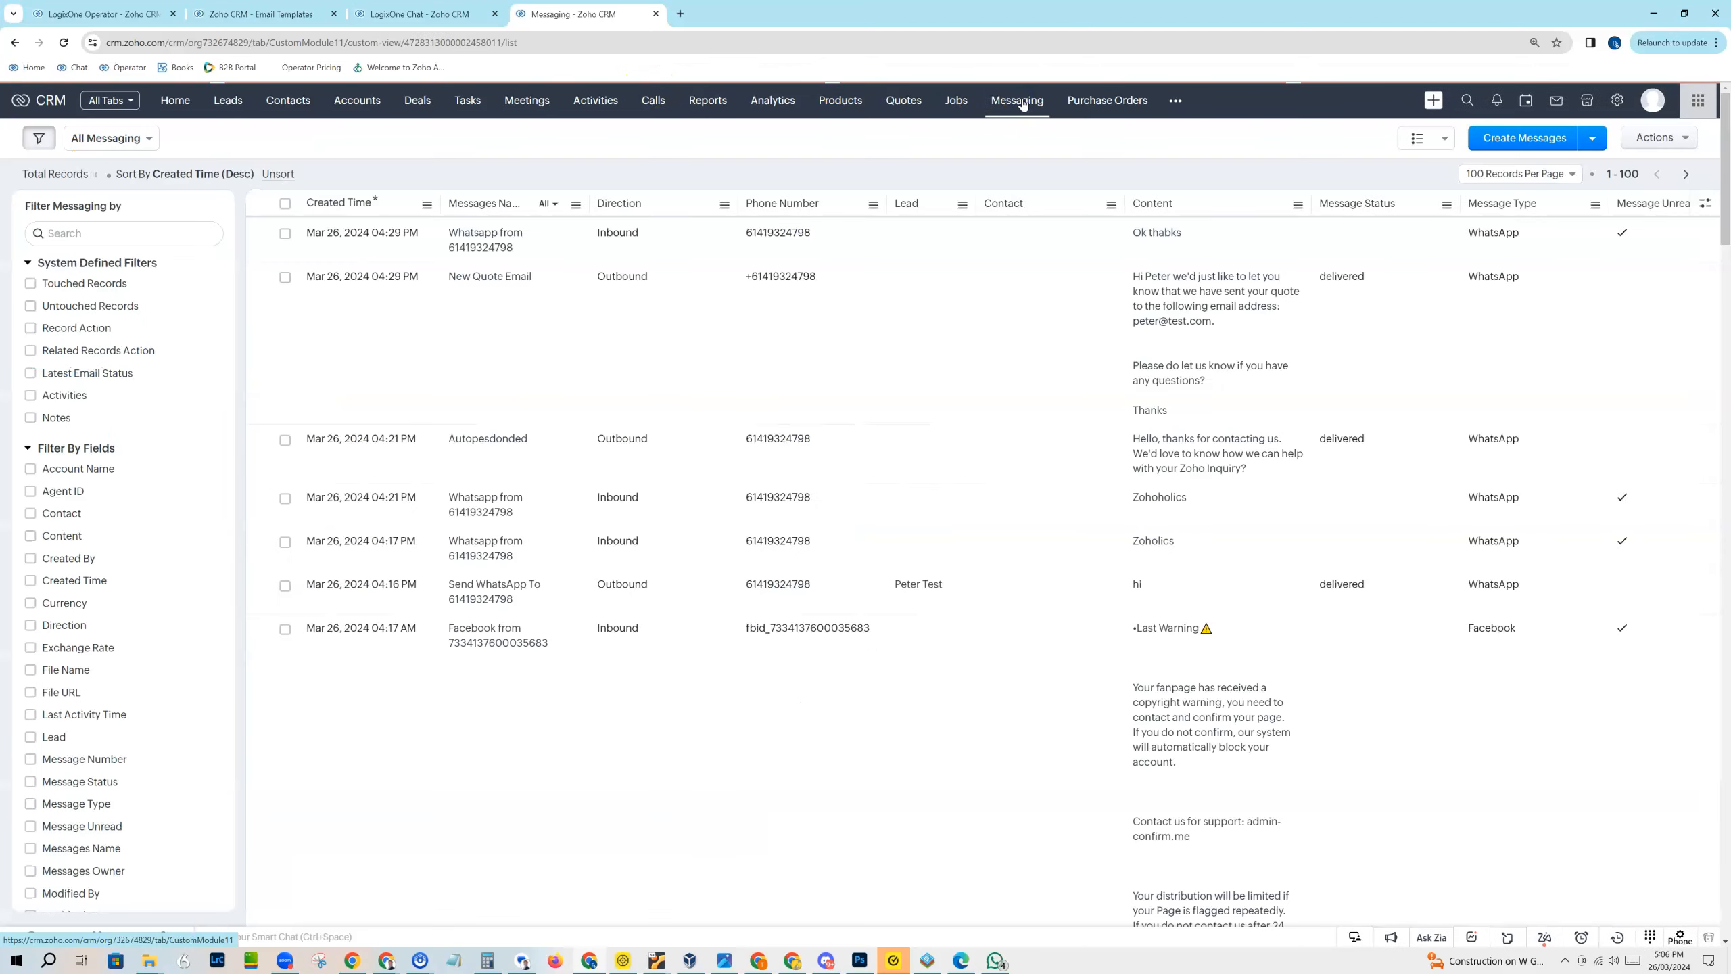
scroll(1109, 417, "down", 15)
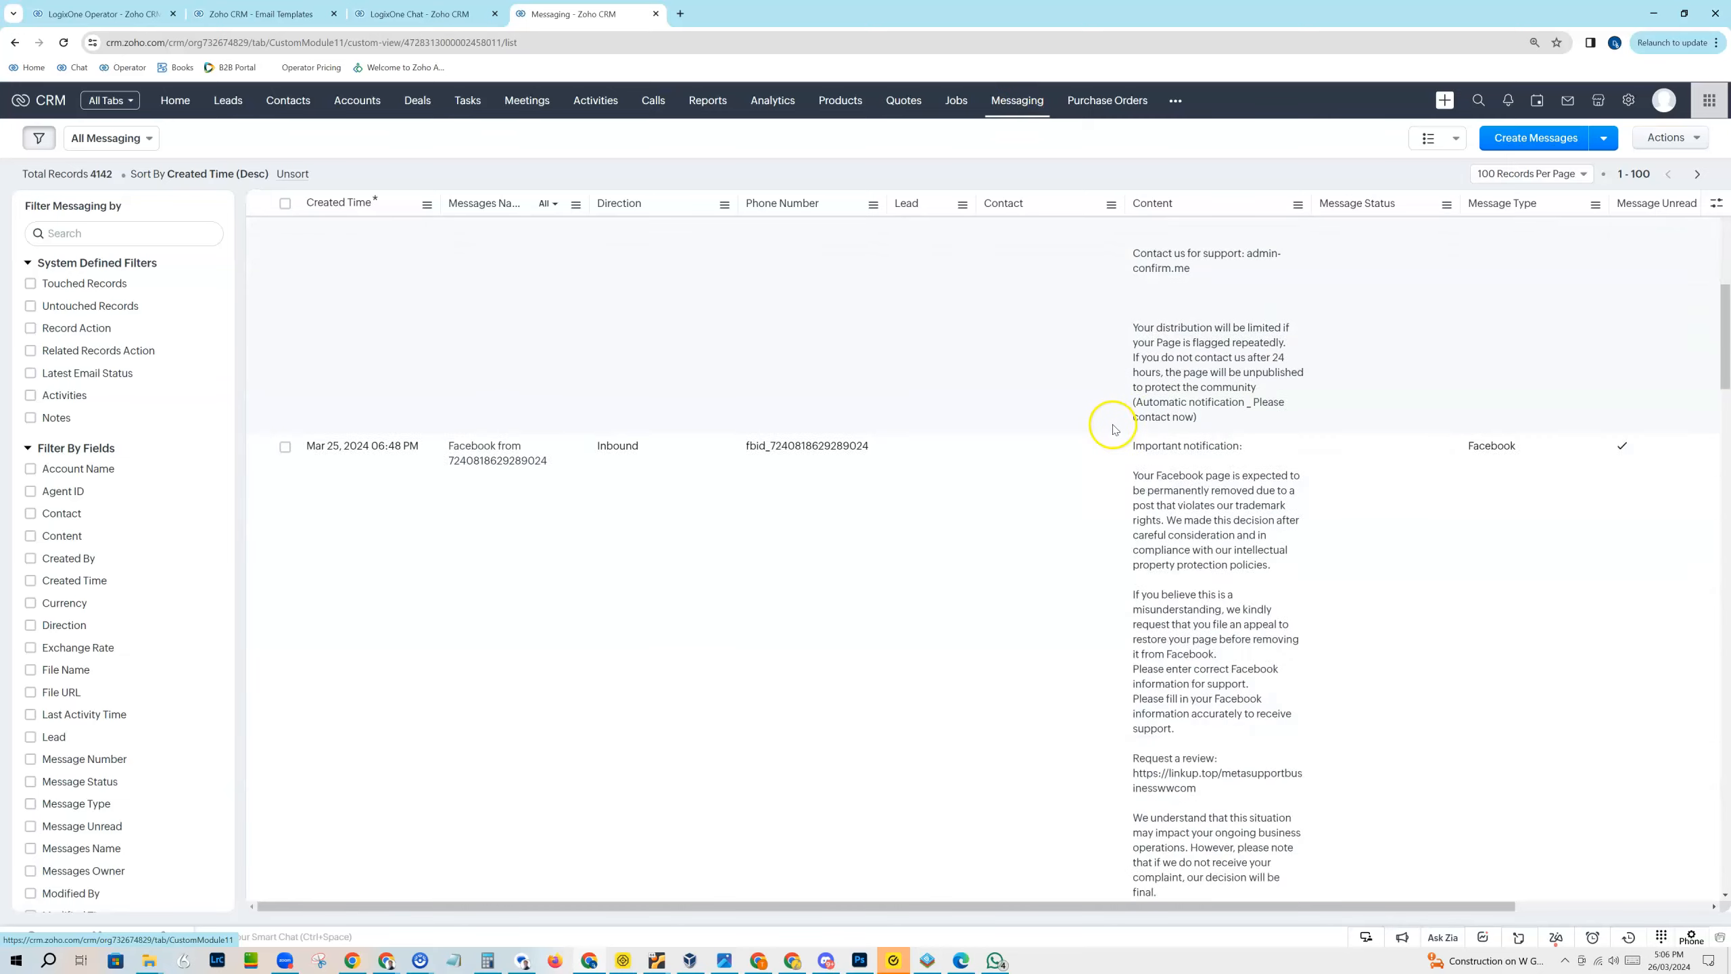
scroll(1112, 432, "down", 12)
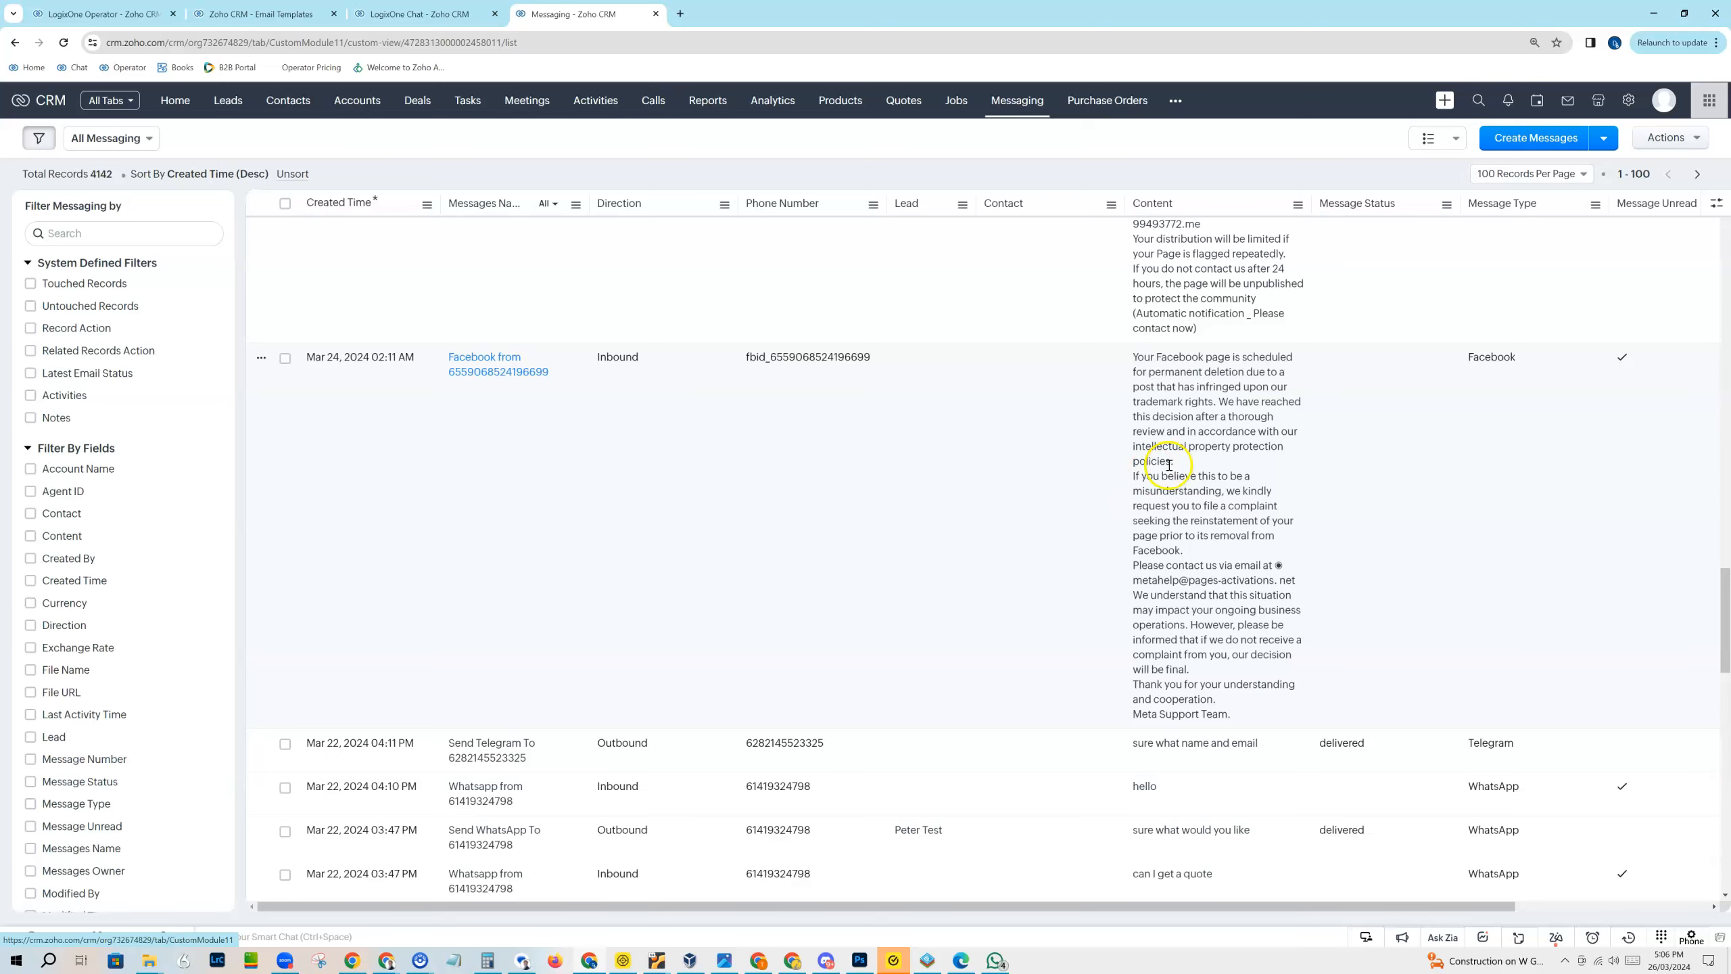
scroll(1156, 464, "up", 10)
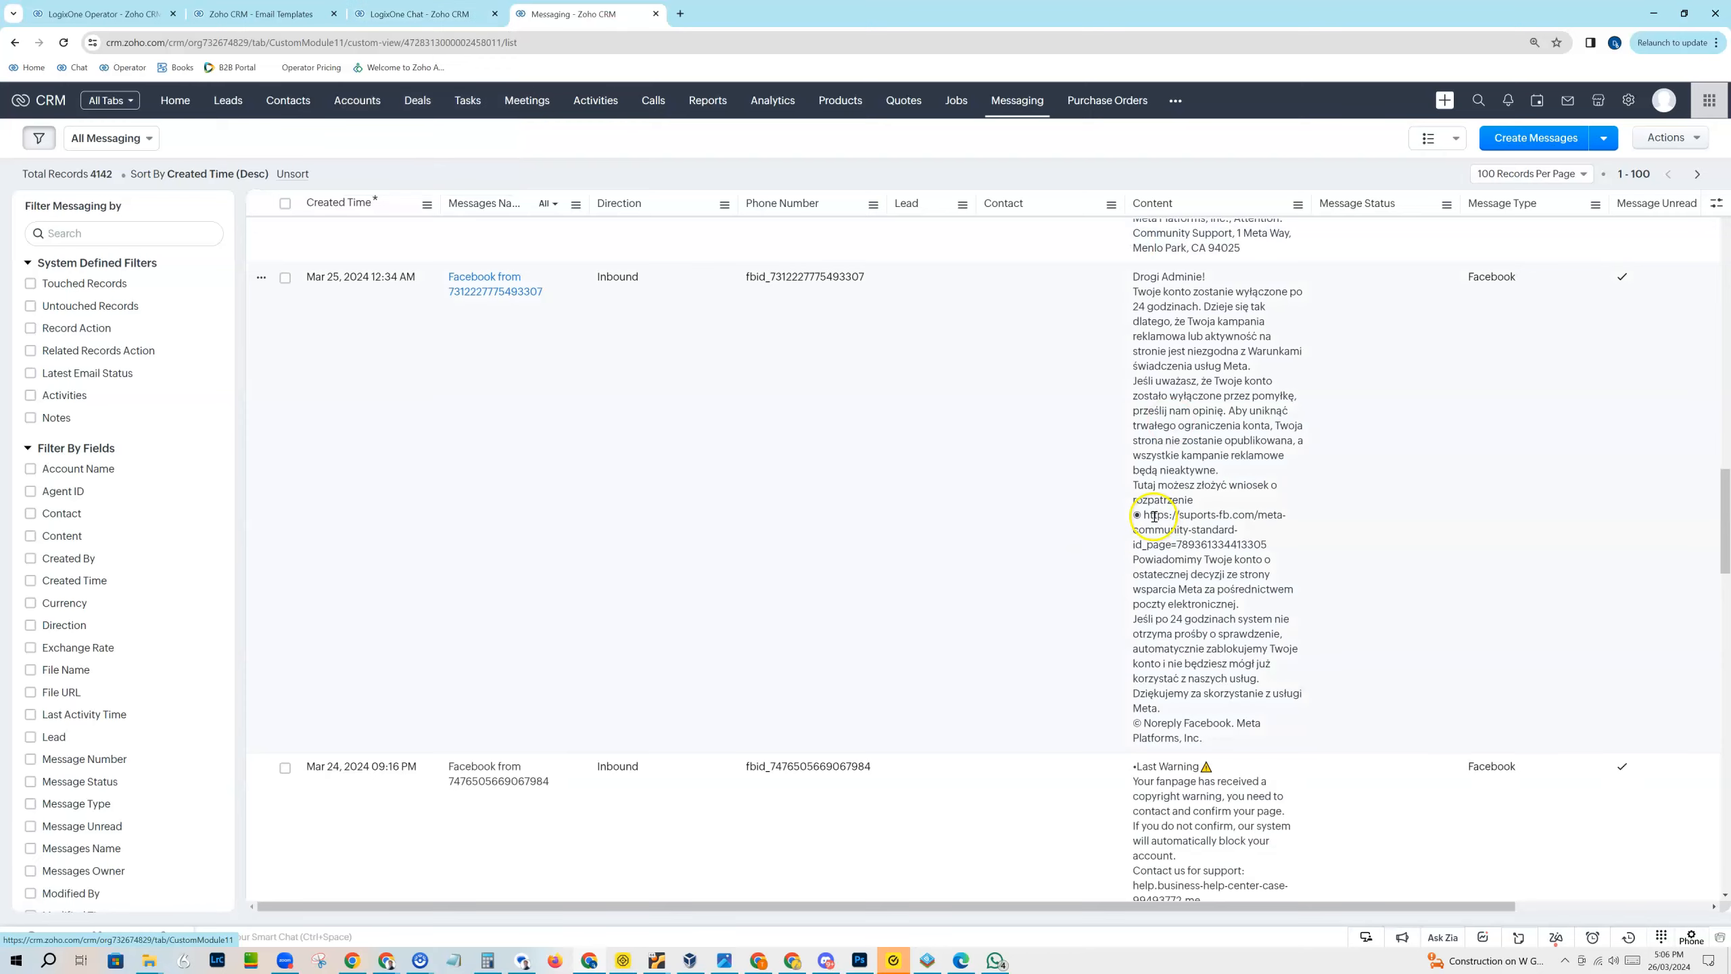
left_click(406, 13)
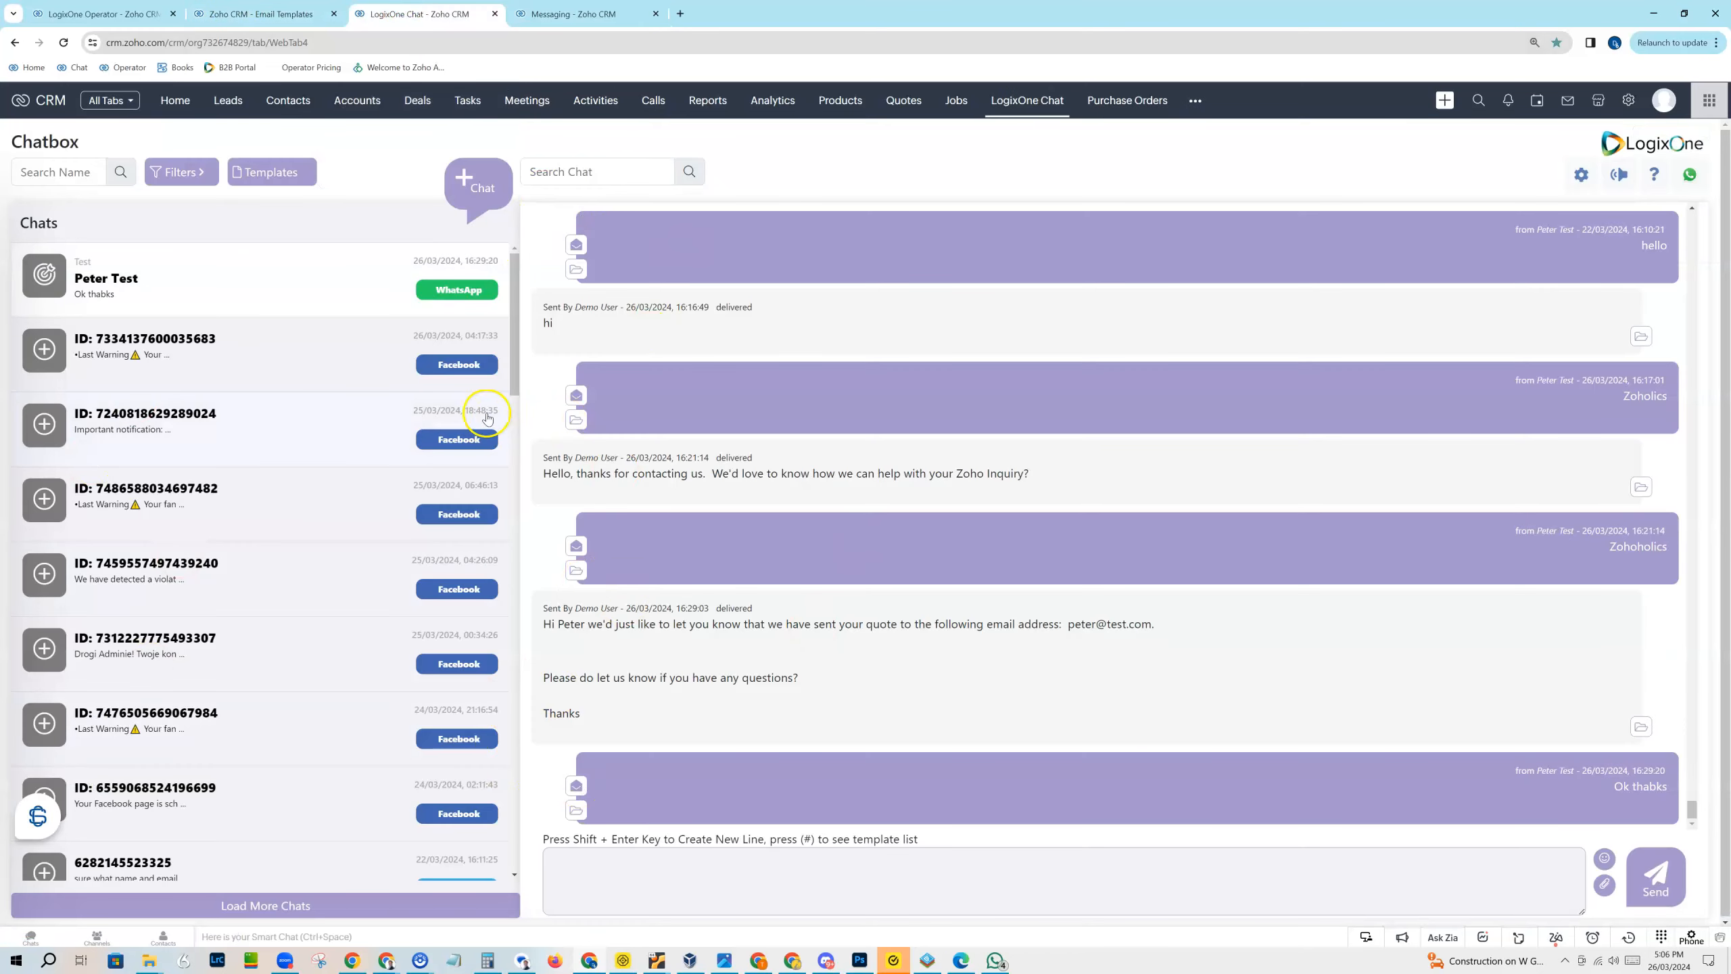
left_click(576, 12)
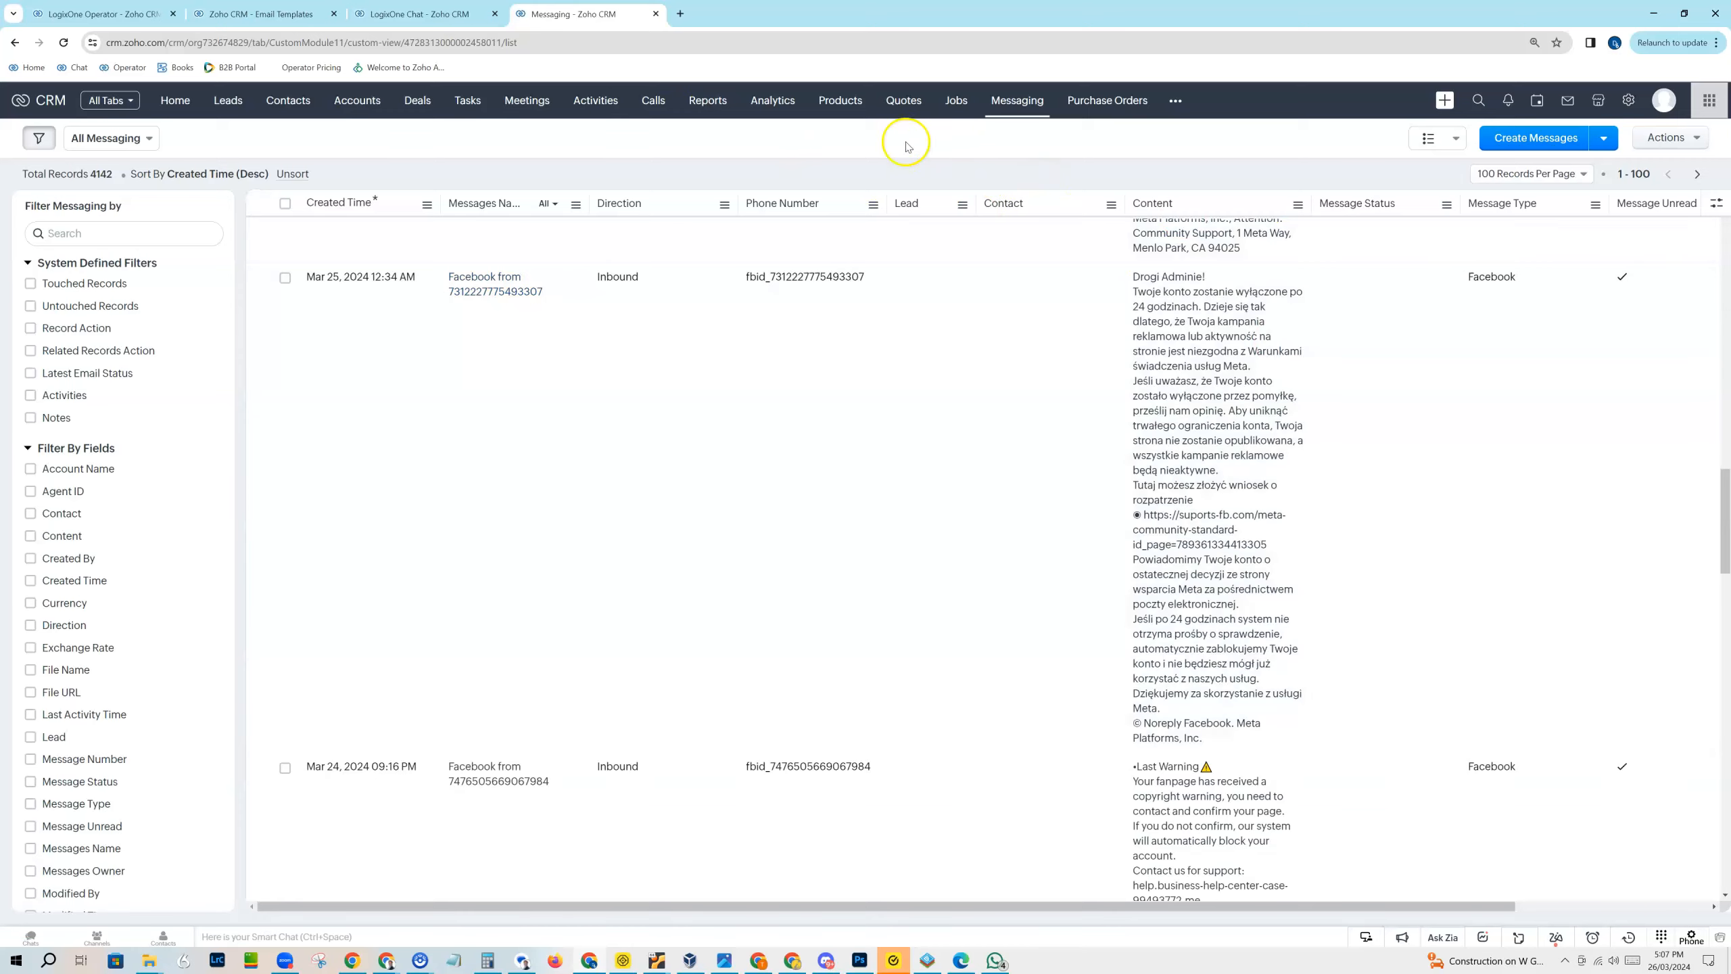
Step: Open the workflow rules in the CRM setup and start creating a new rule
left_click(1631, 100)
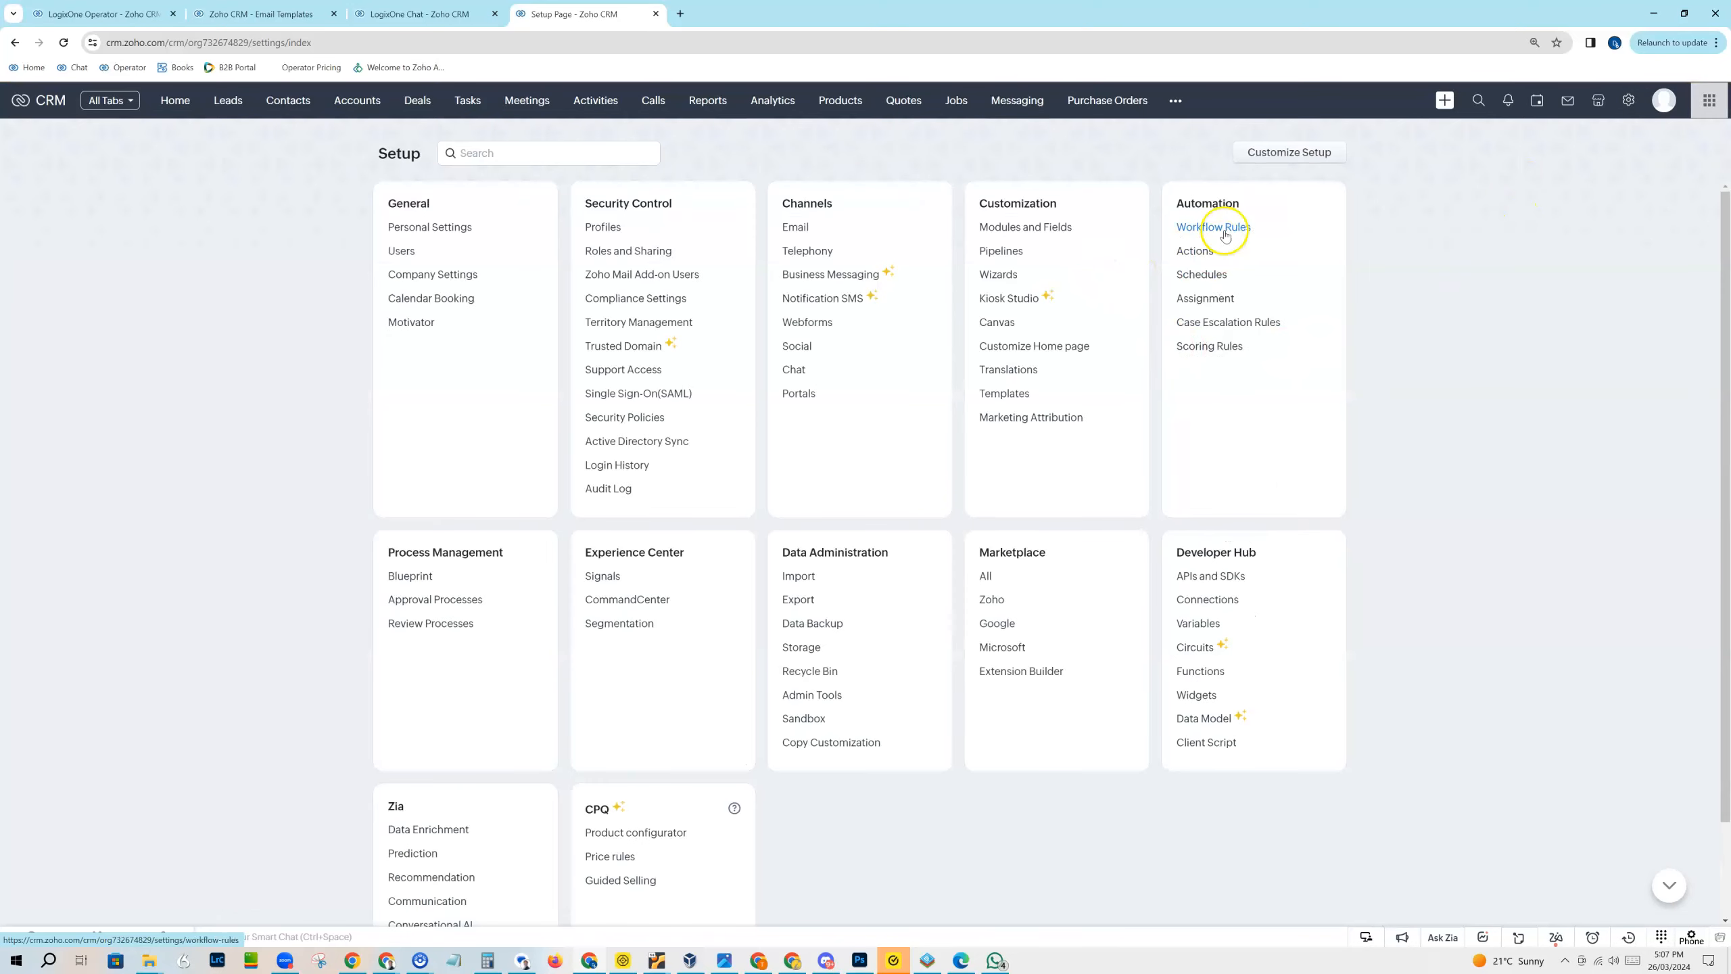
left_click(1216, 232)
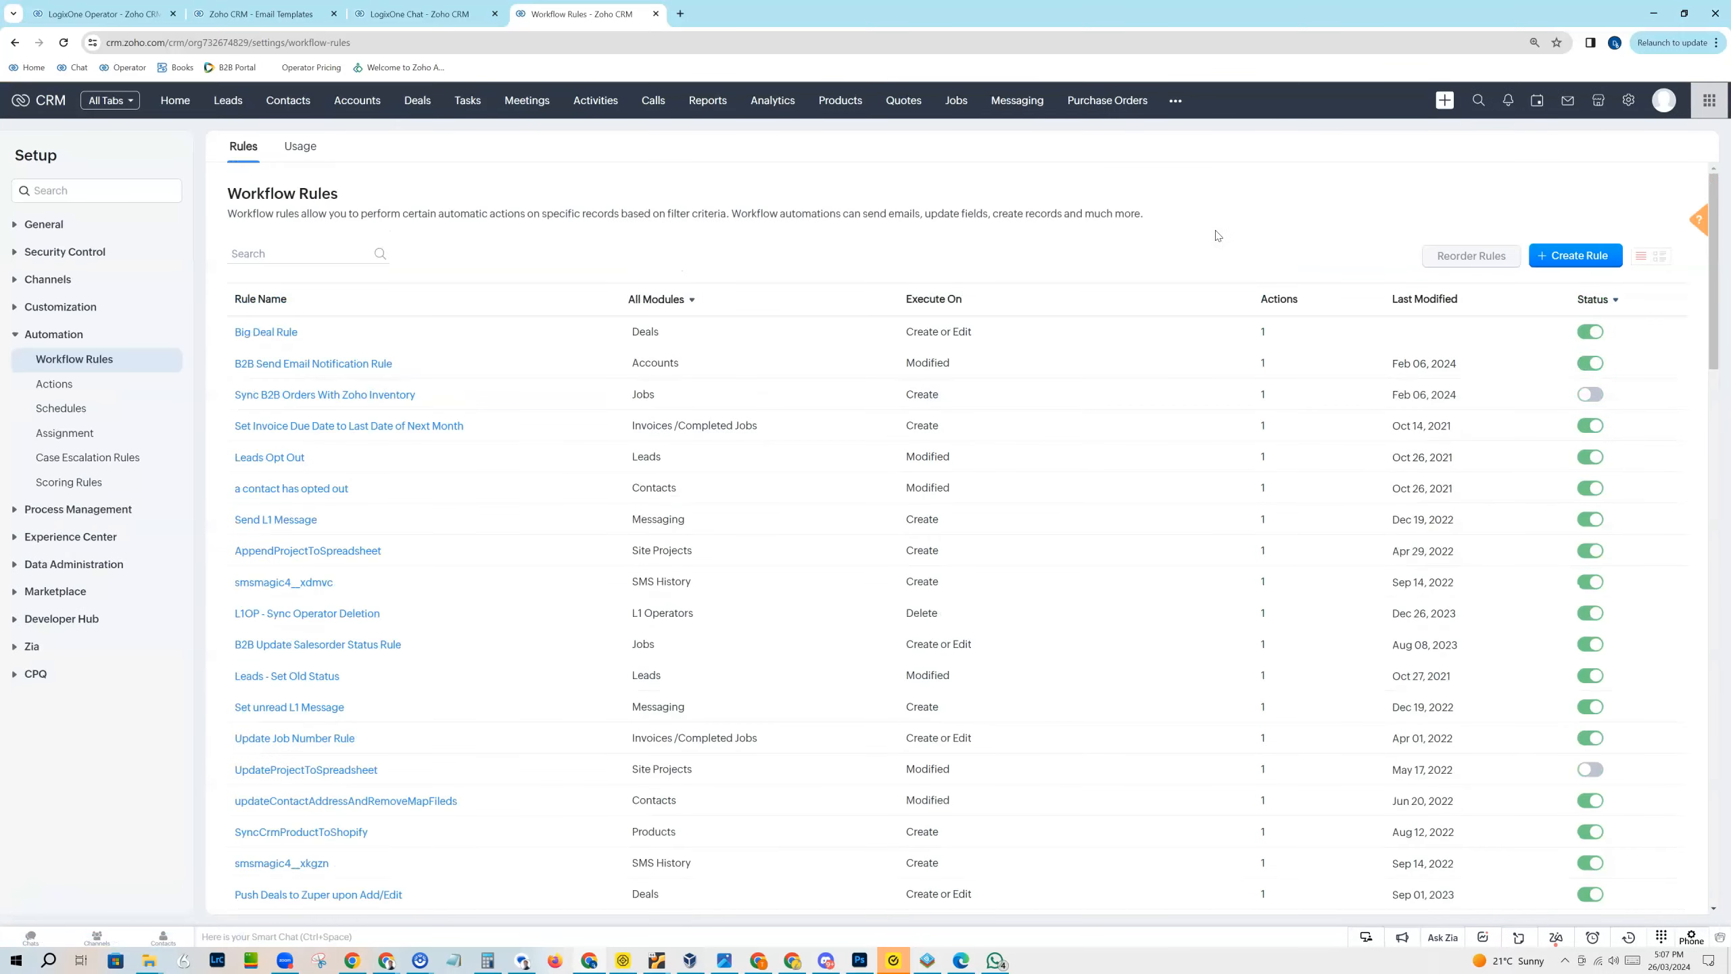
left_click(1561, 255)
Step: Assign the new rule to the Quotes module, name it "Send Customer WhatsApp when quote is created", and continue to its setup
left_click(839, 197)
left_click(839, 156)
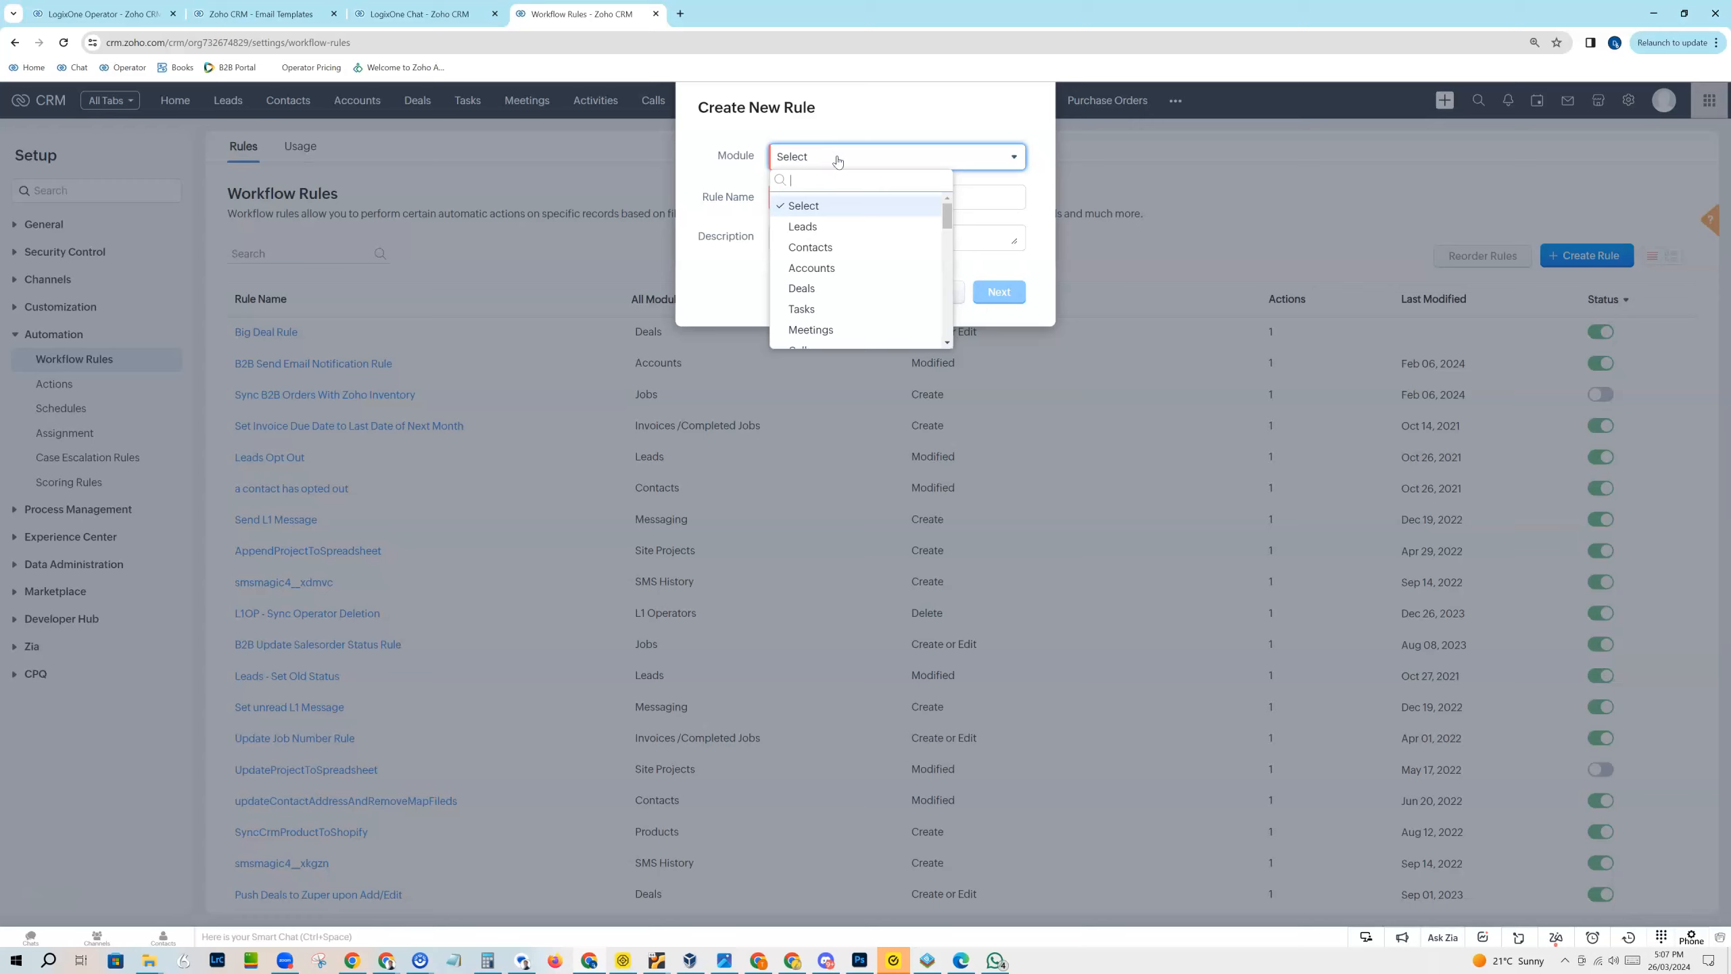
type("qu")
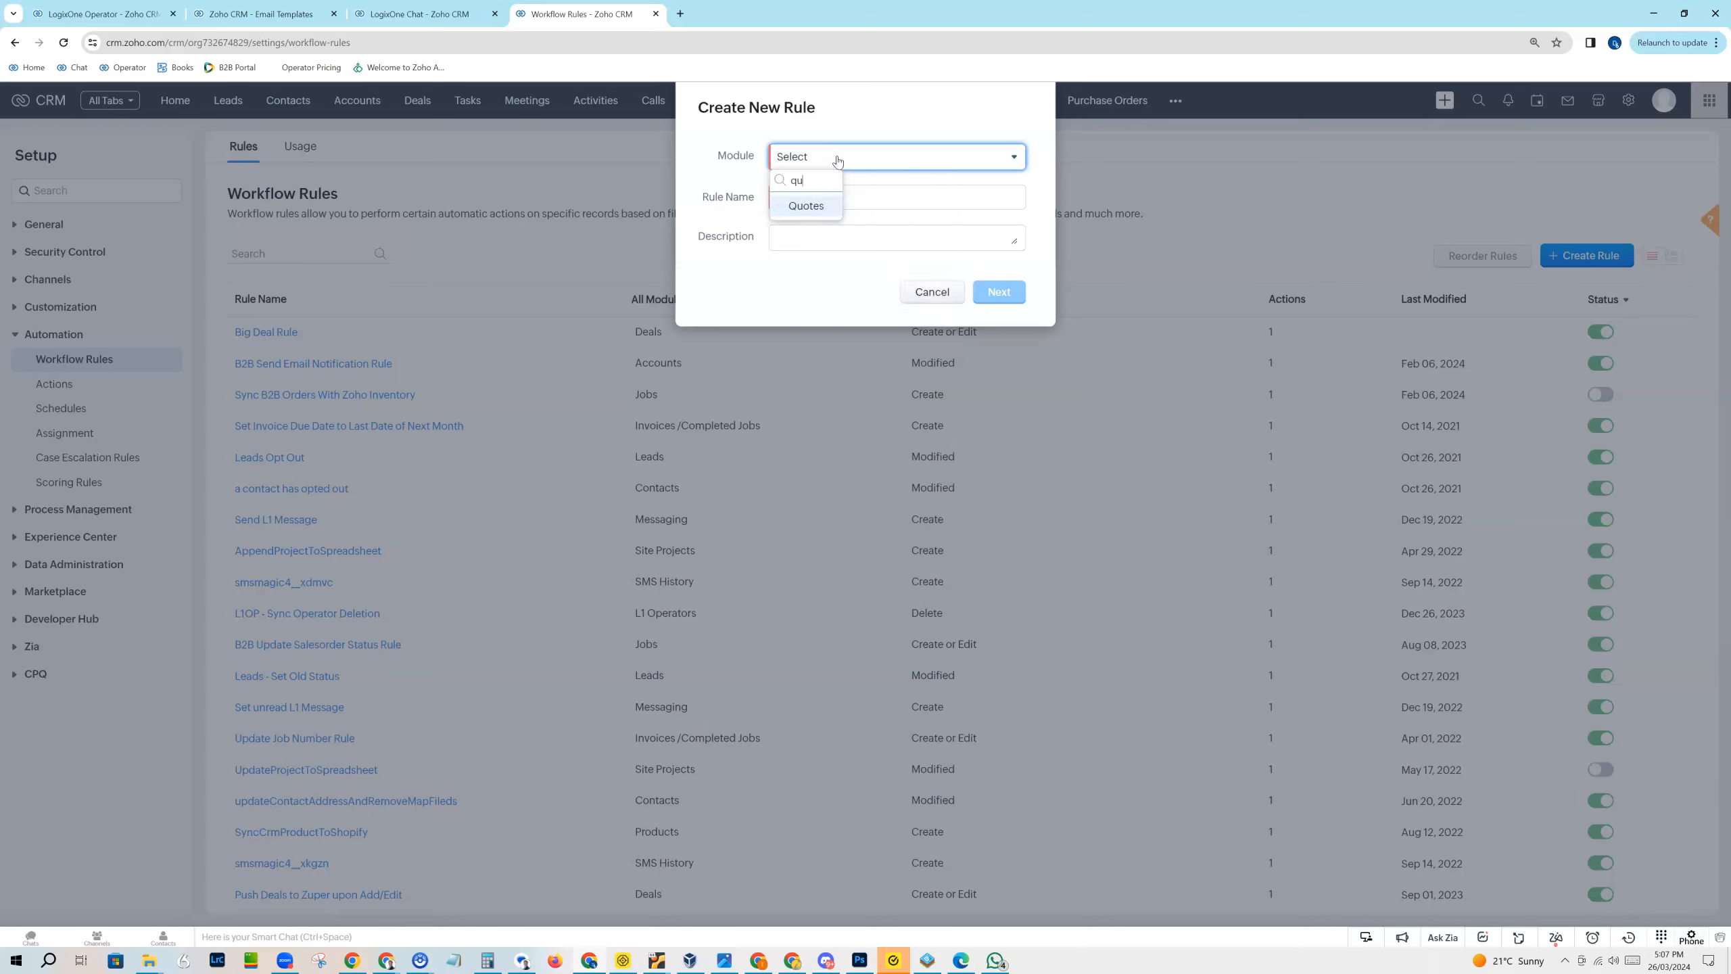
left_click(806, 205)
left_click(808, 209)
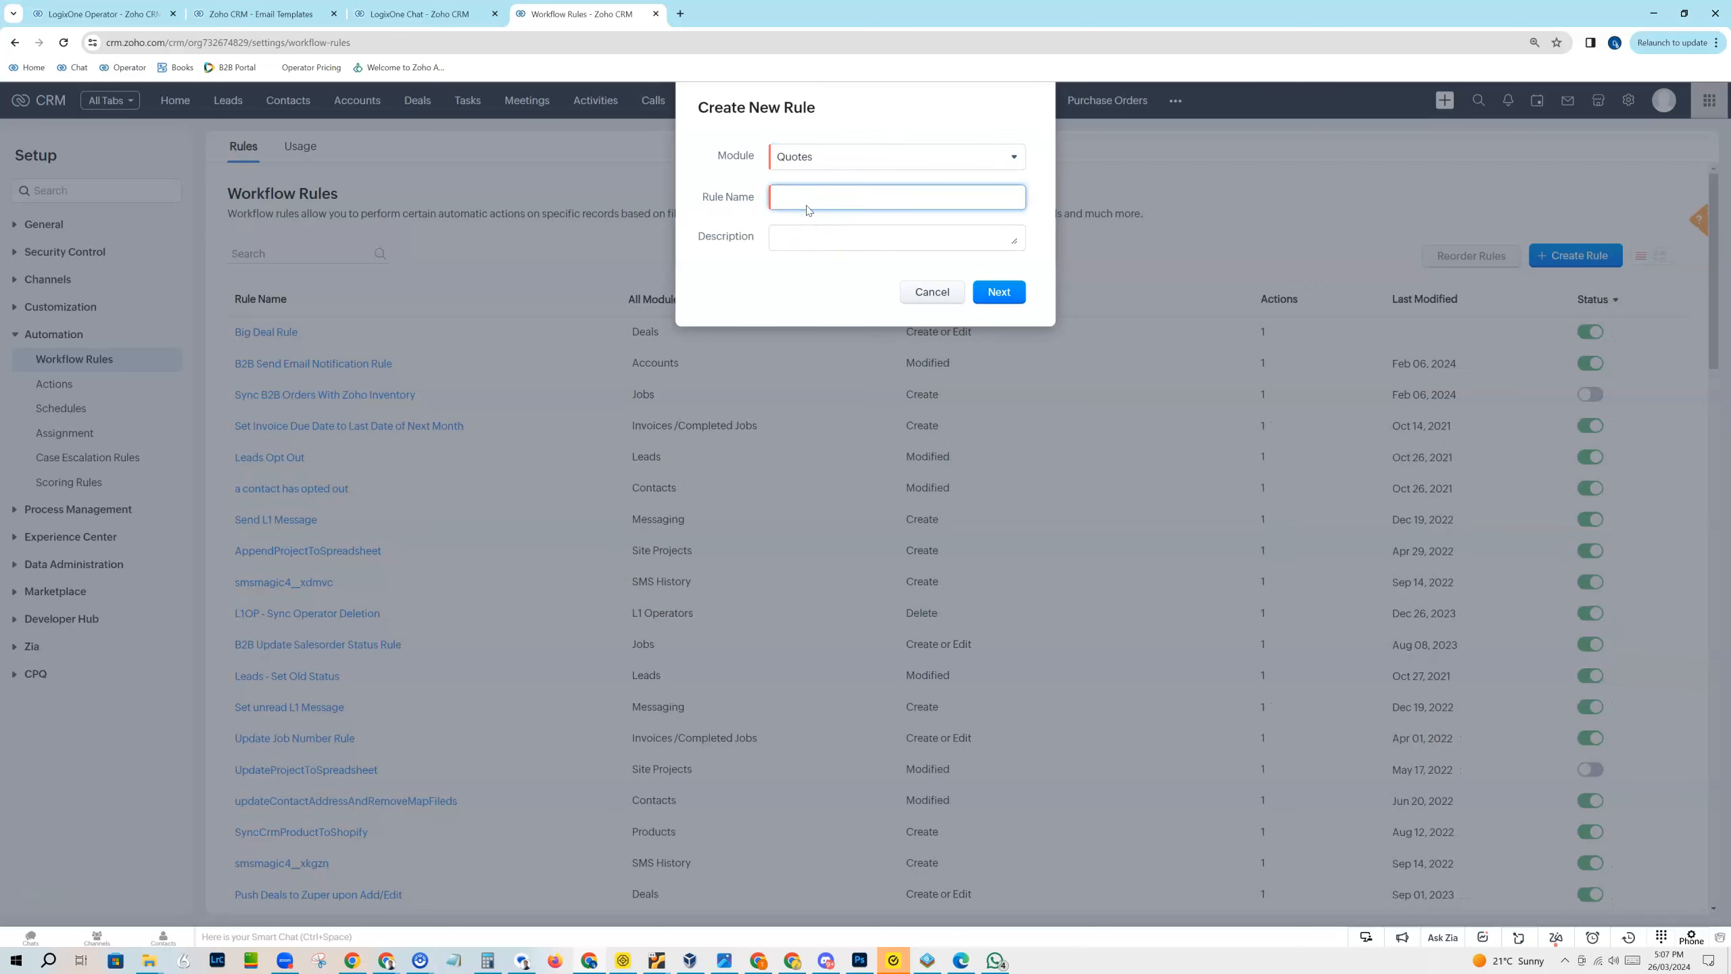
type("Send Customer WhatsApp when quote is created")
left_click(804, 233)
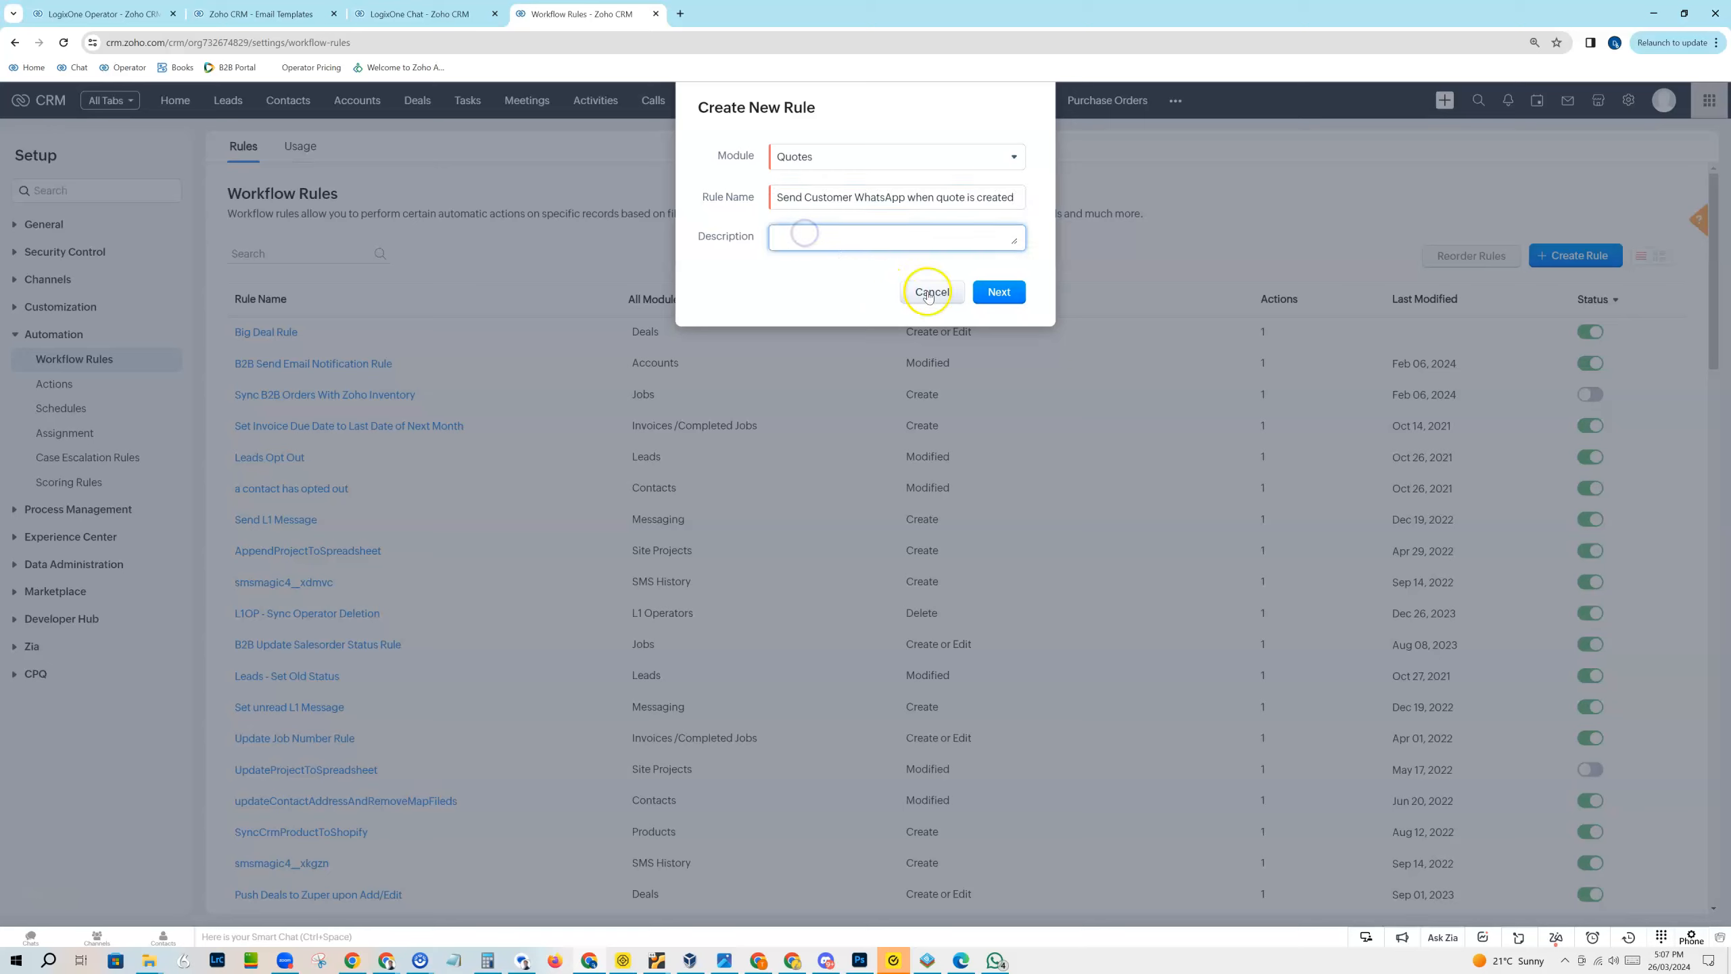
left_click(1000, 292)
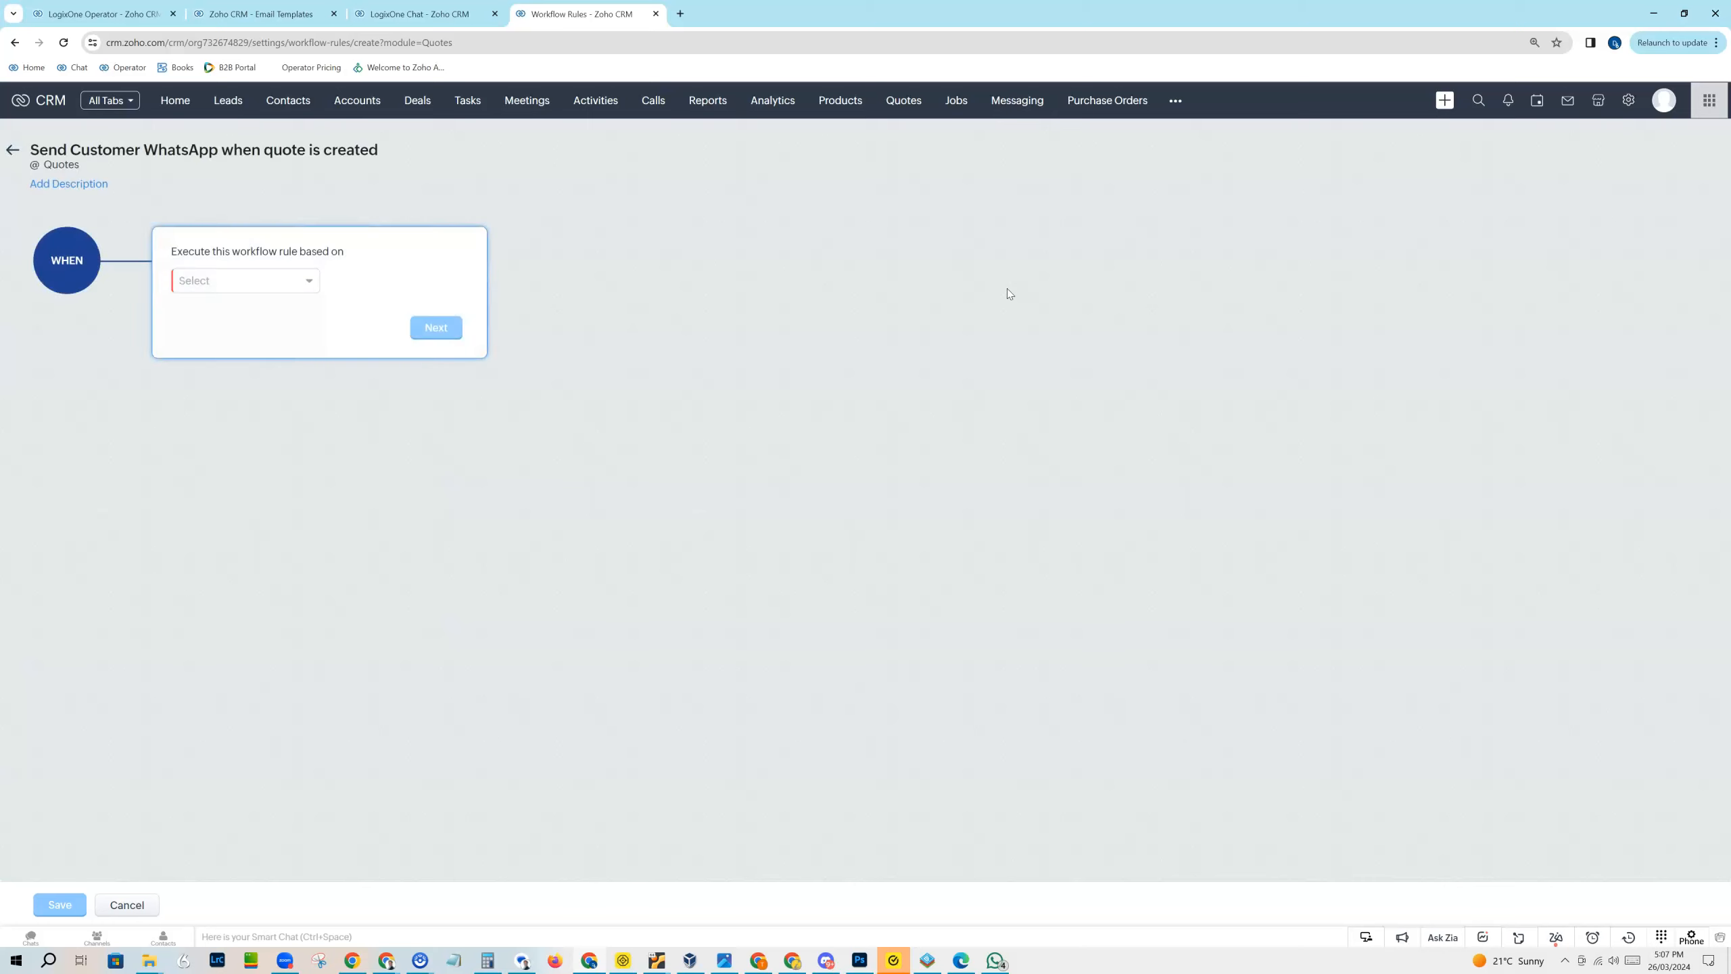
Step: Set the rule to execute on the record action Create and continue to the condition
left_click(389, 482)
left_click(221, 278)
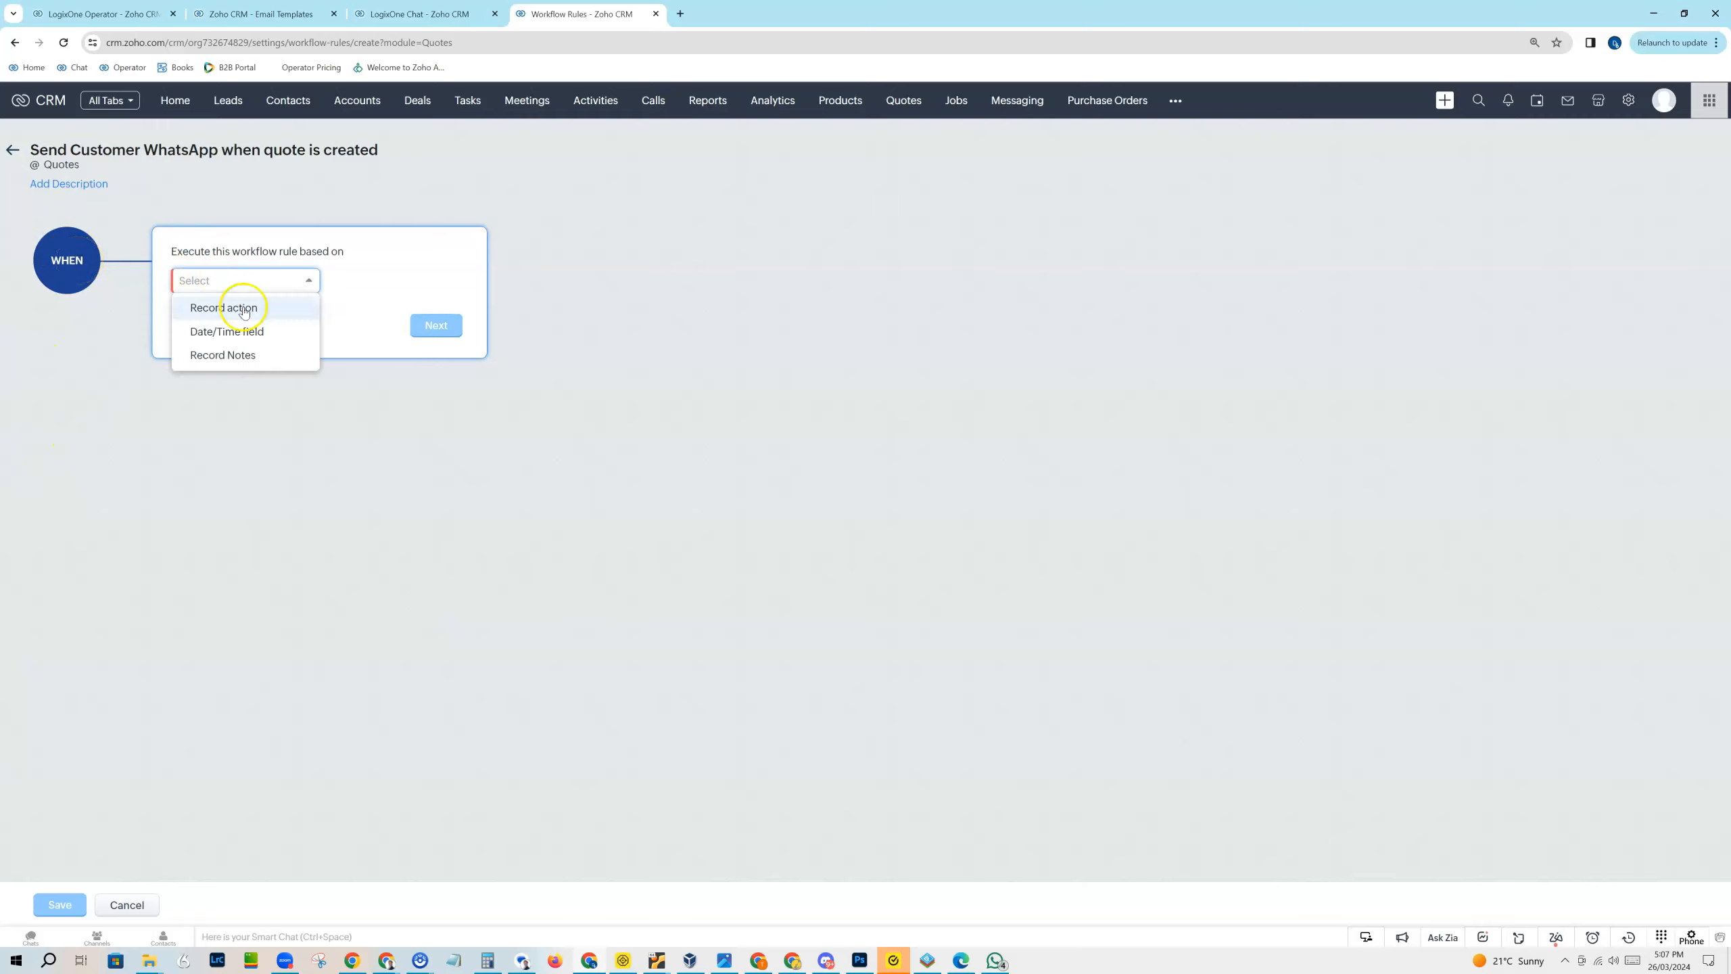
left_click(236, 306)
left_click(240, 313)
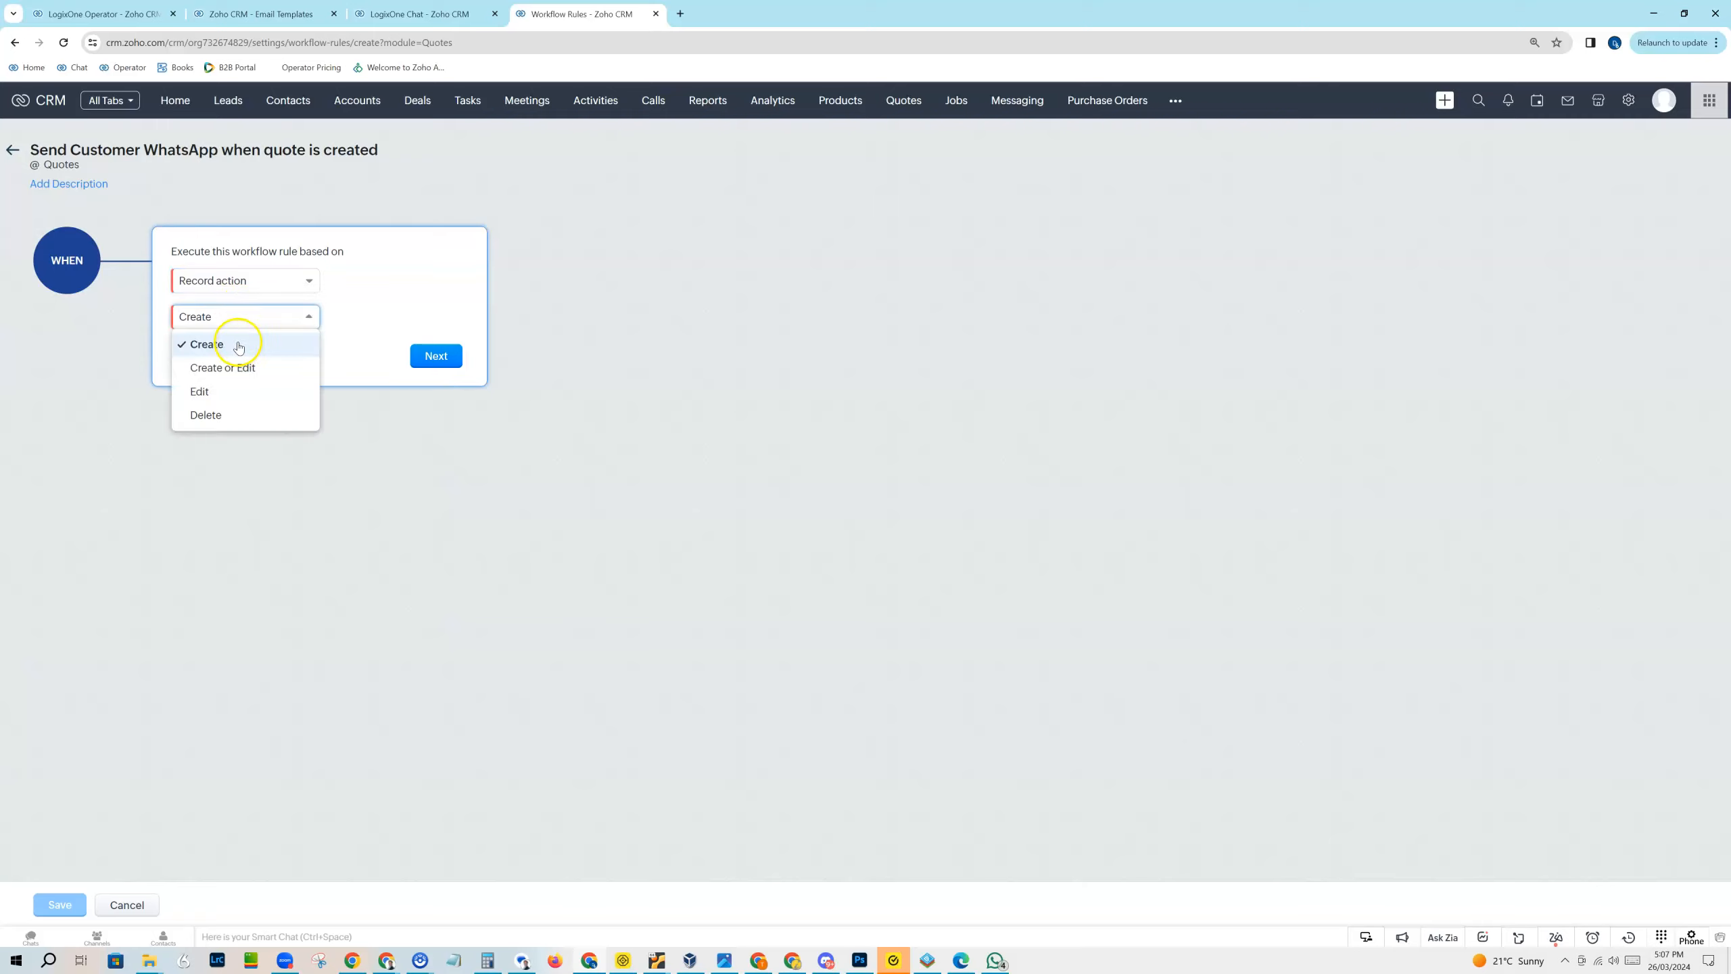
left_click(239, 345)
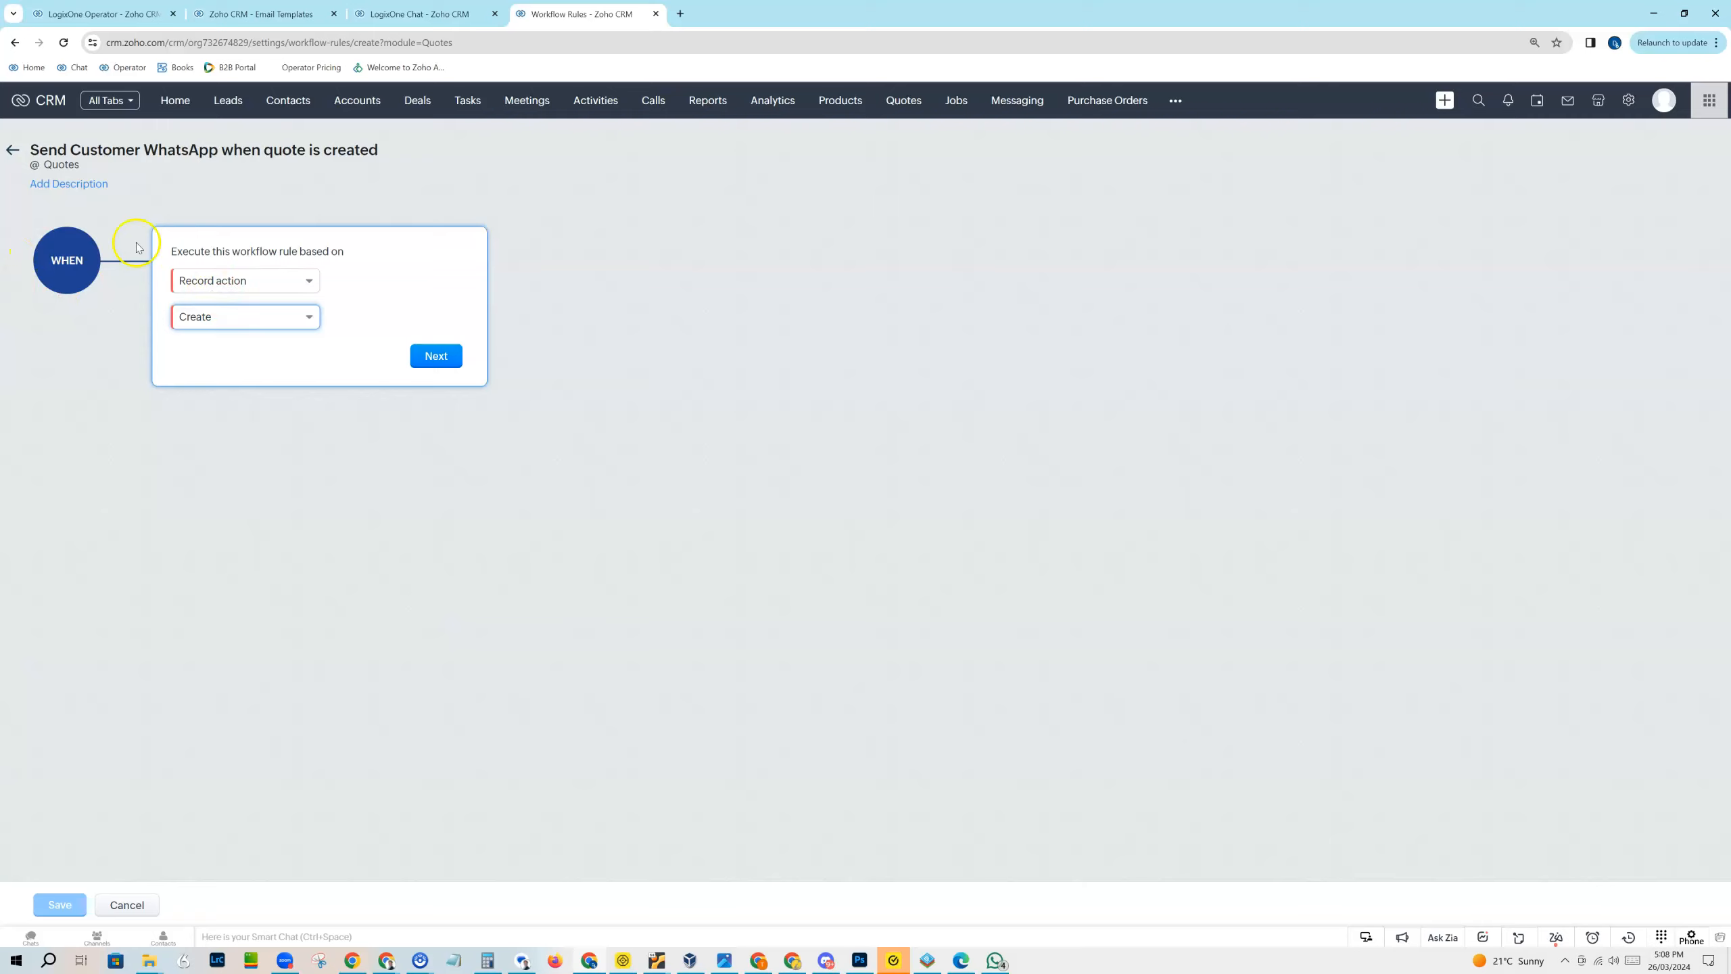
left_click(238, 323)
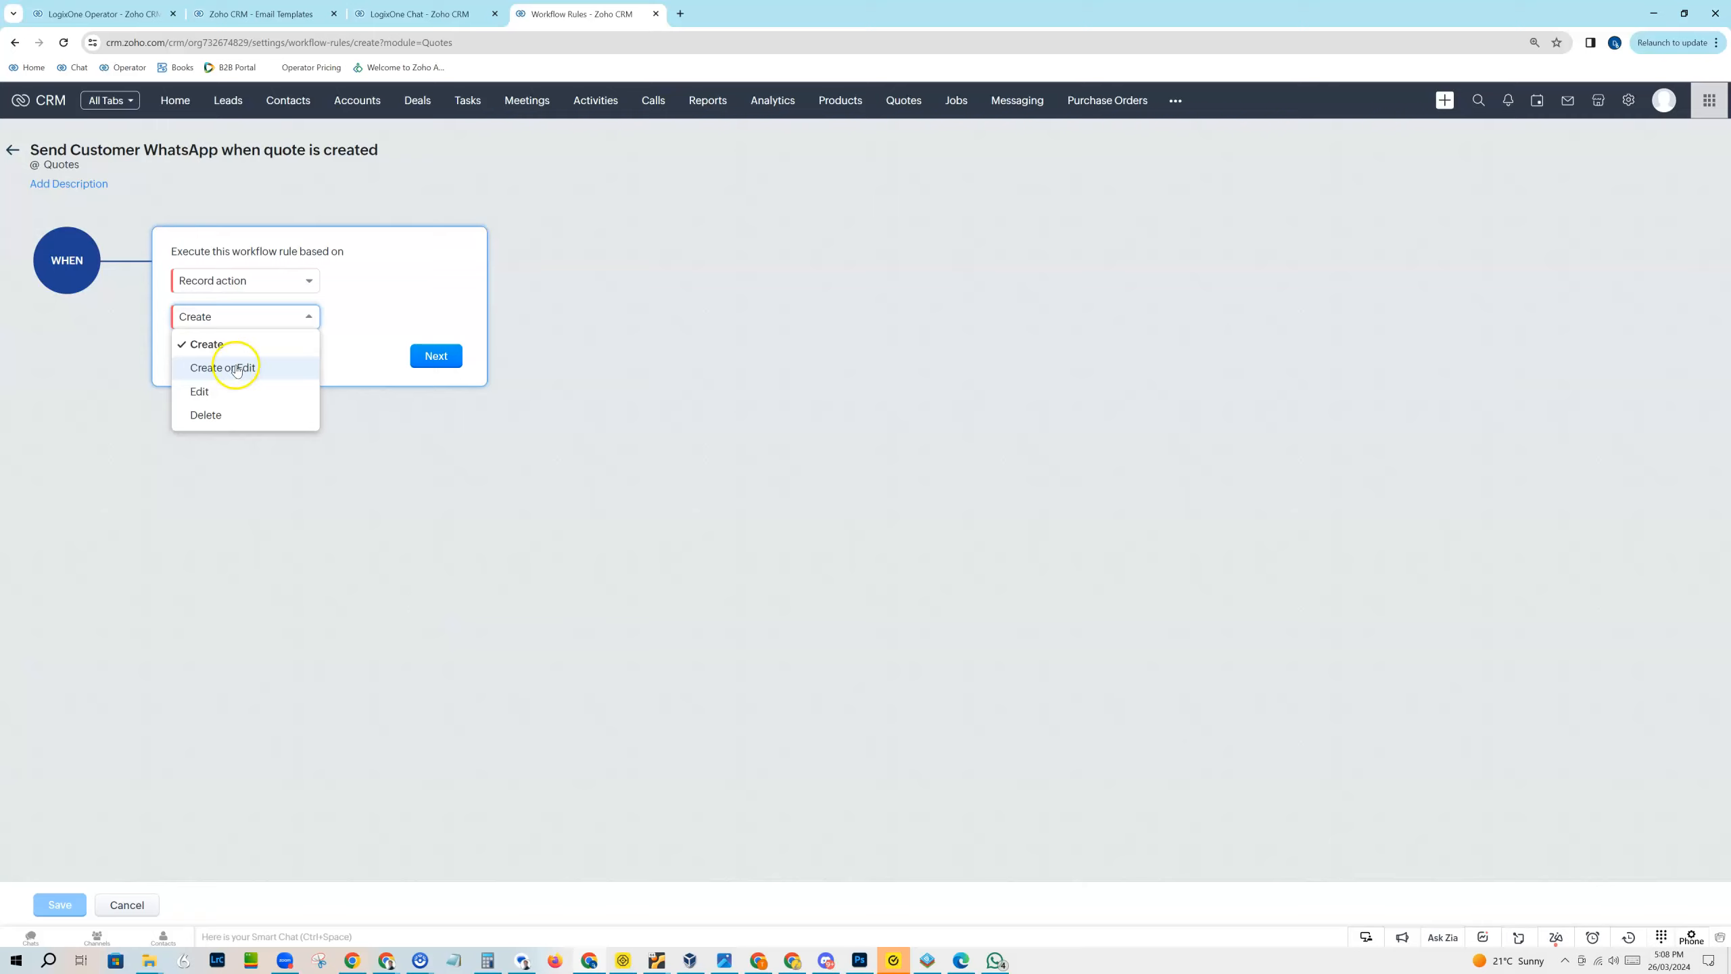
left_click(349, 295)
left_click(434, 368)
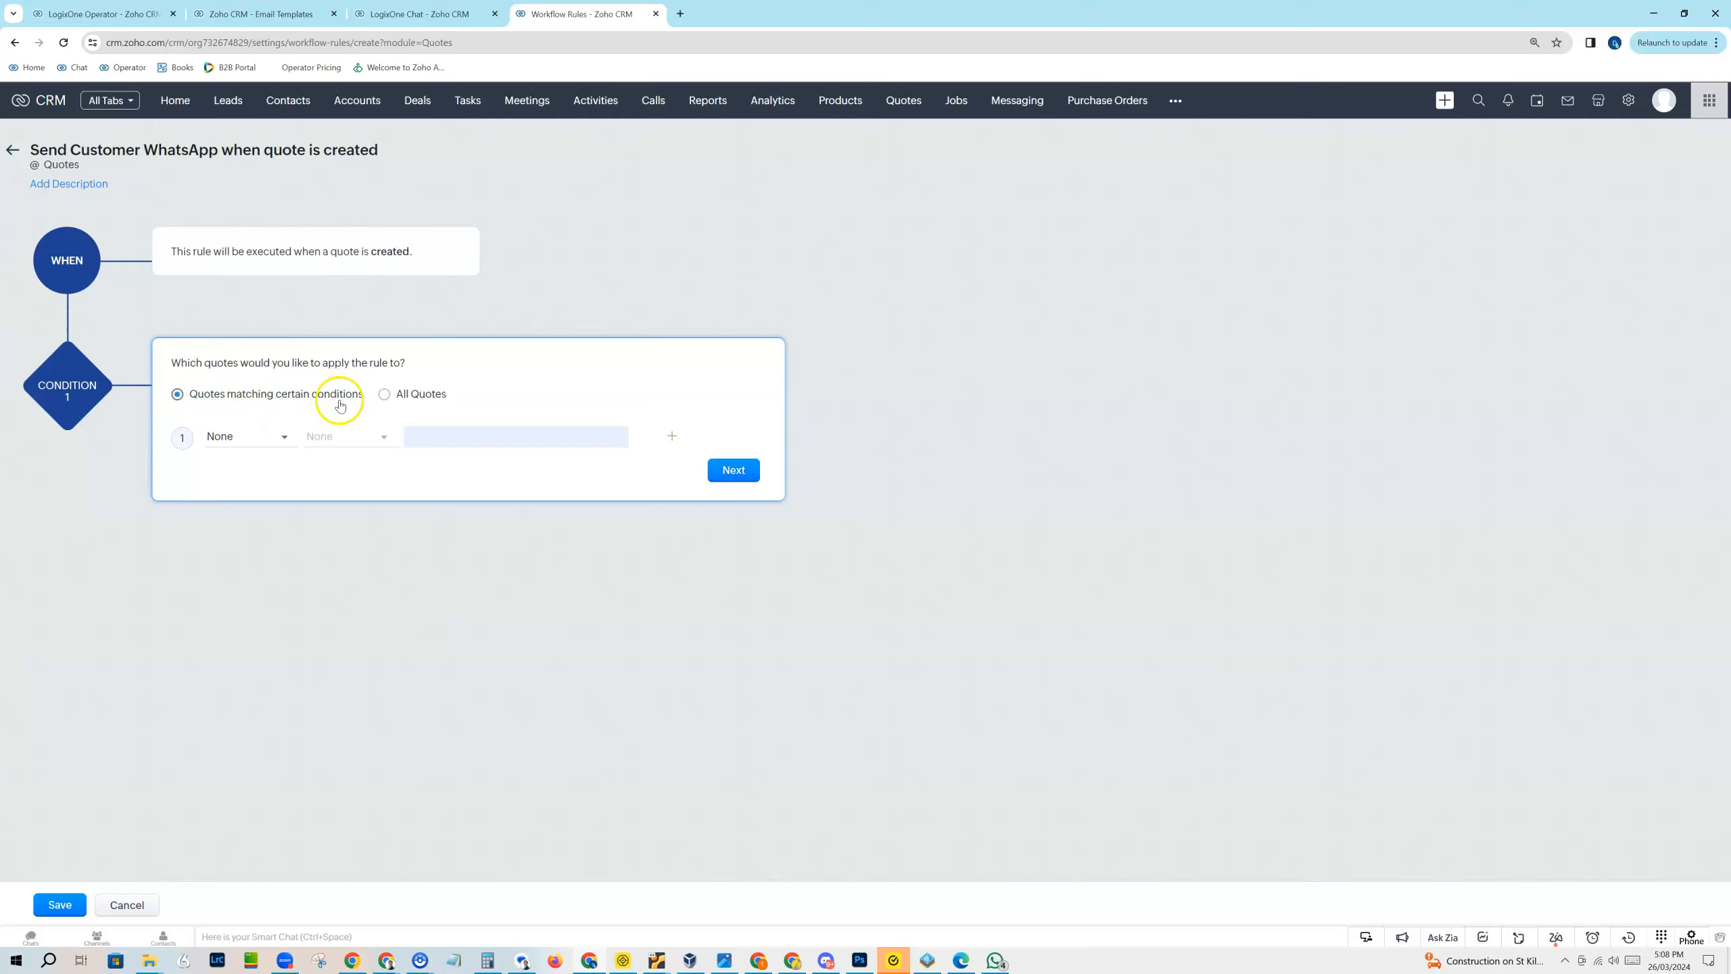
Step: Check the fields available for conditions, but apply the rule to All Quotes and continue to the actions
left_click(285, 440)
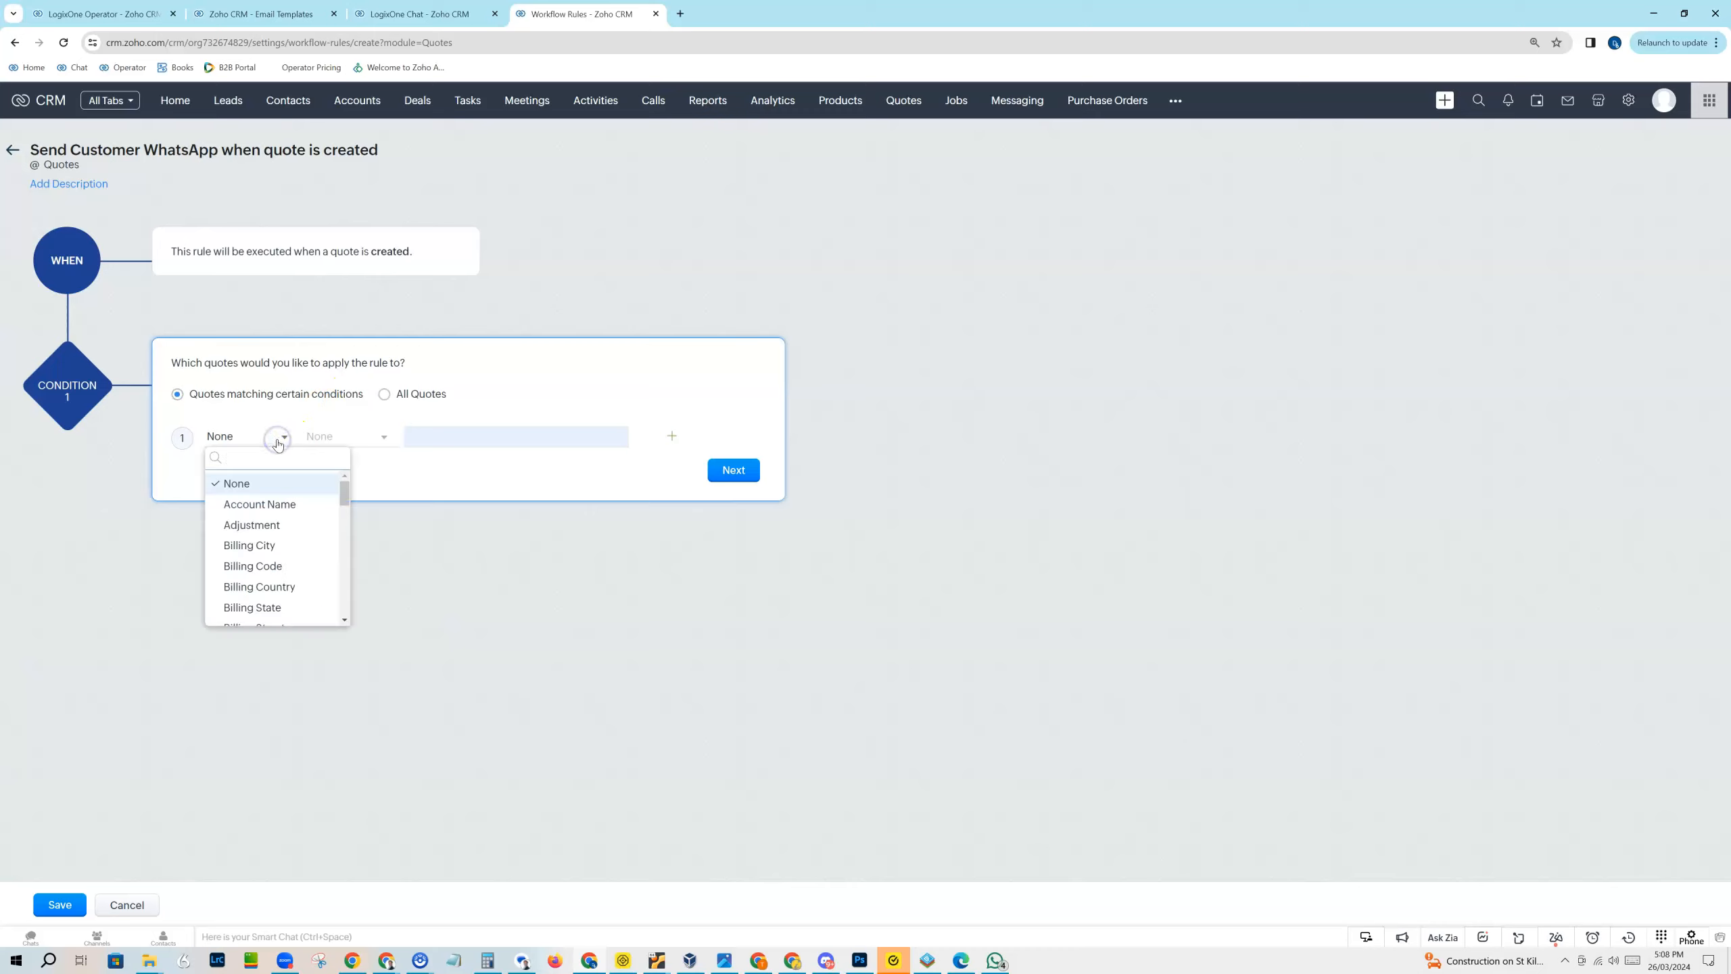
scroll(290, 536, "down", 5)
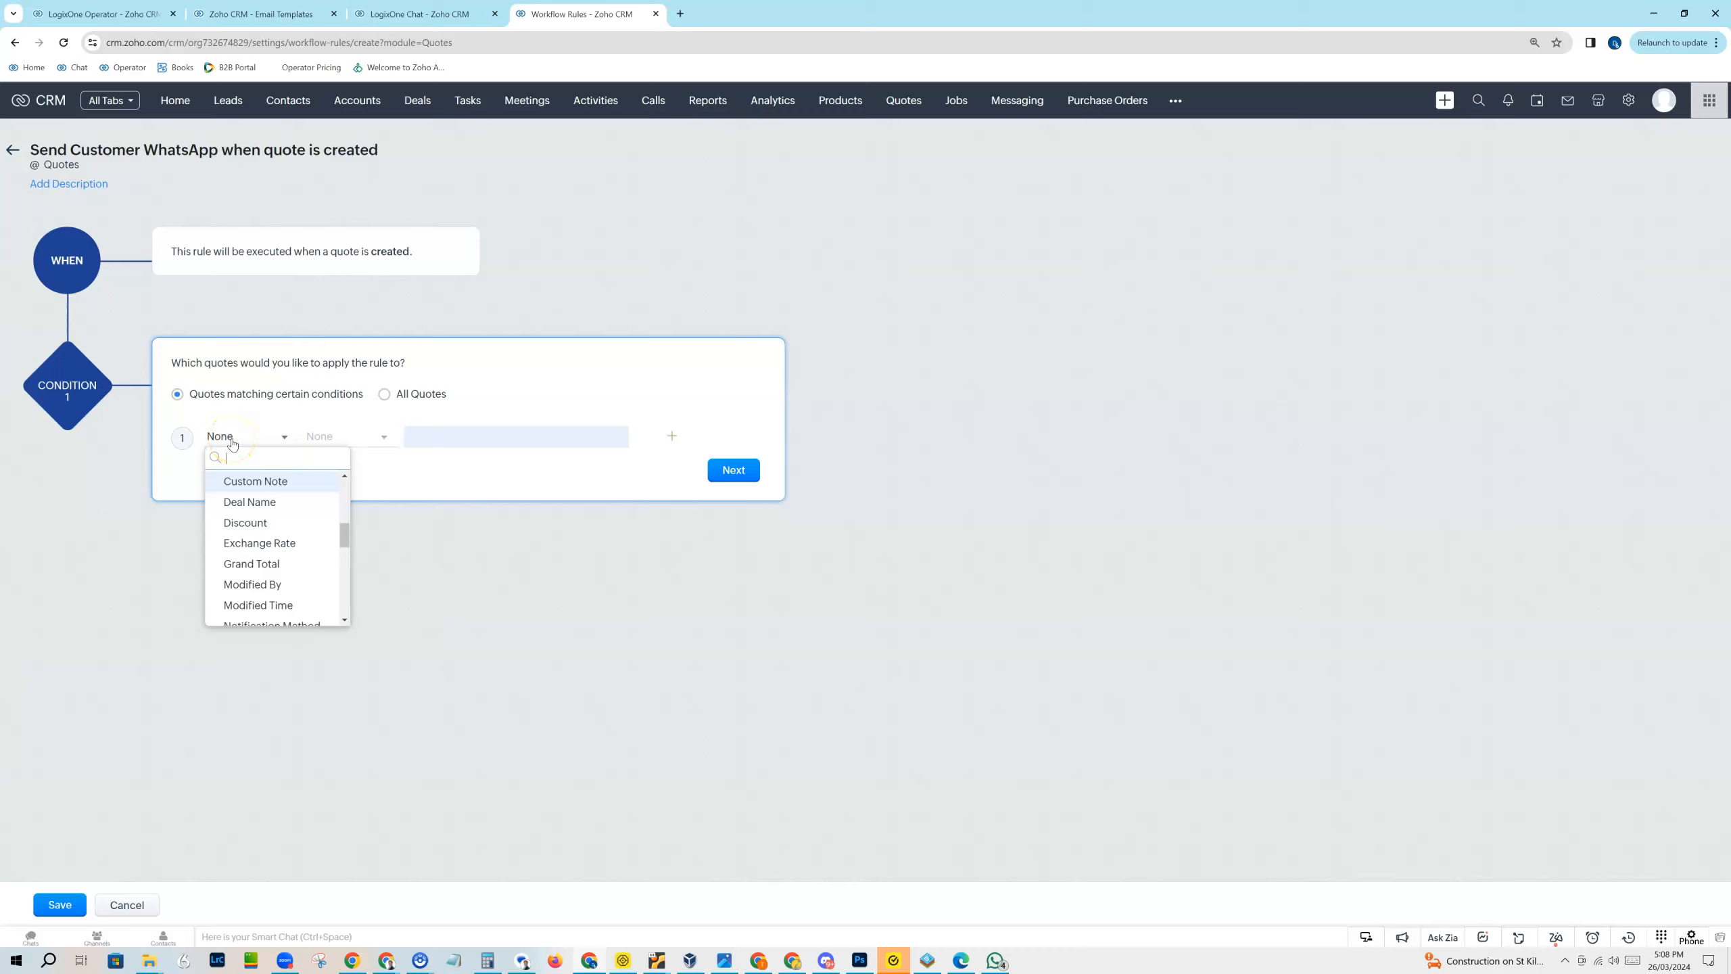
left_click(384, 396)
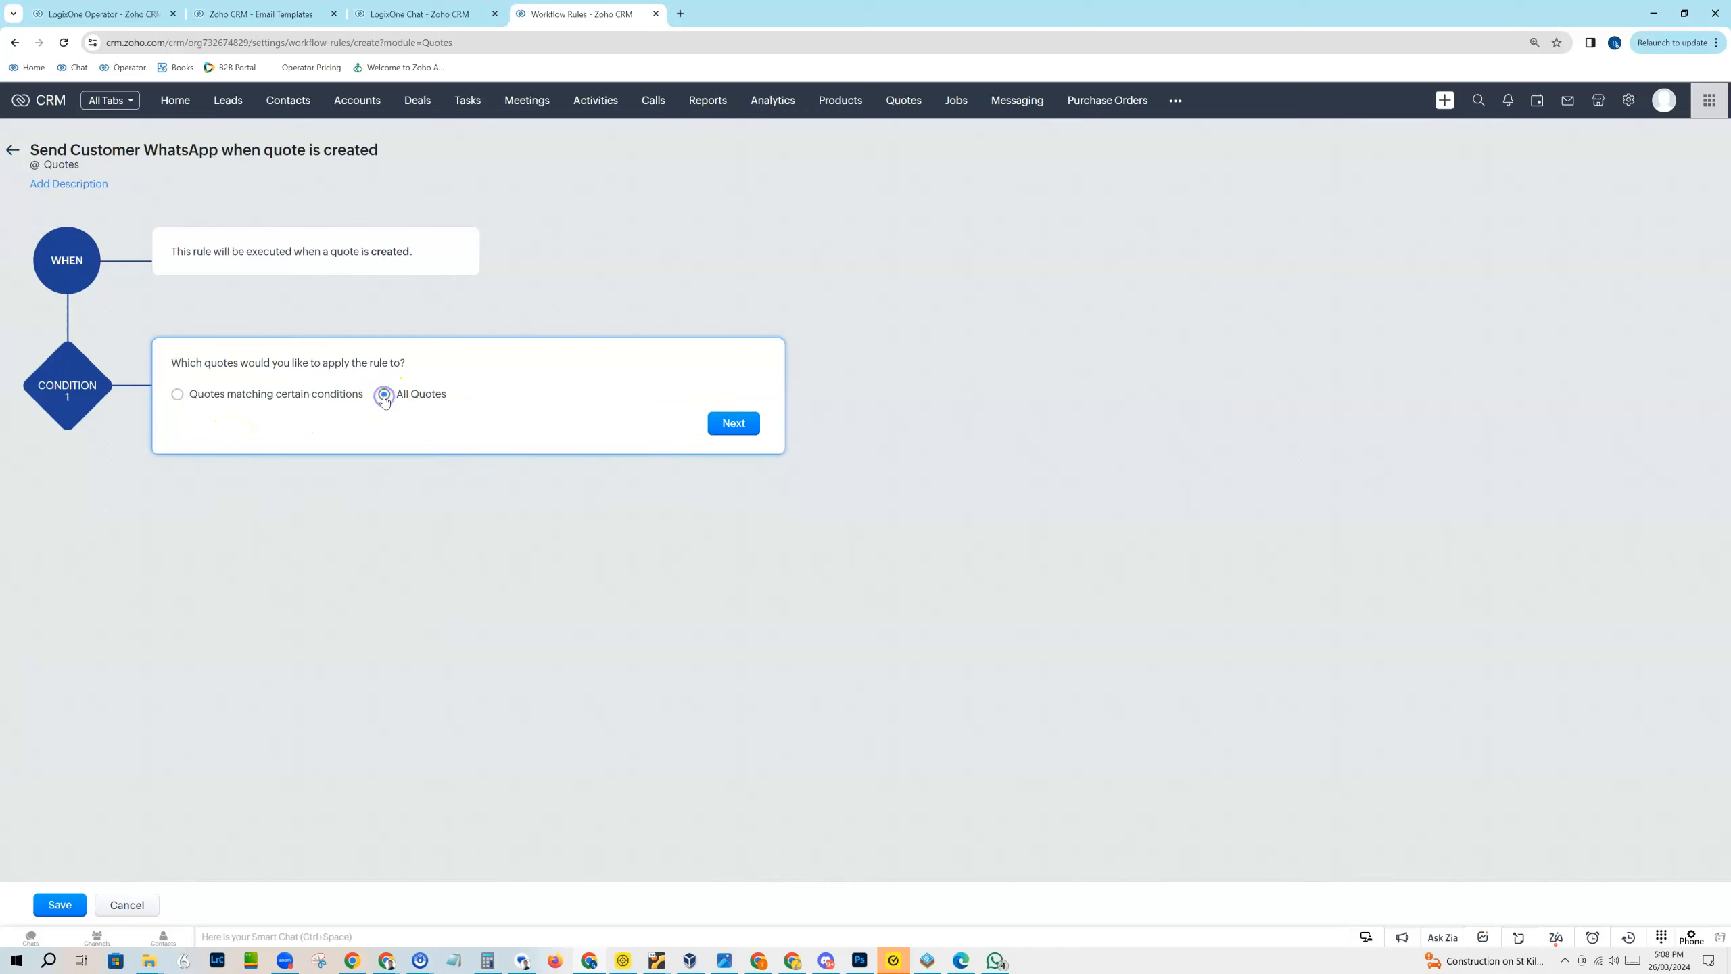
left_click(735, 427)
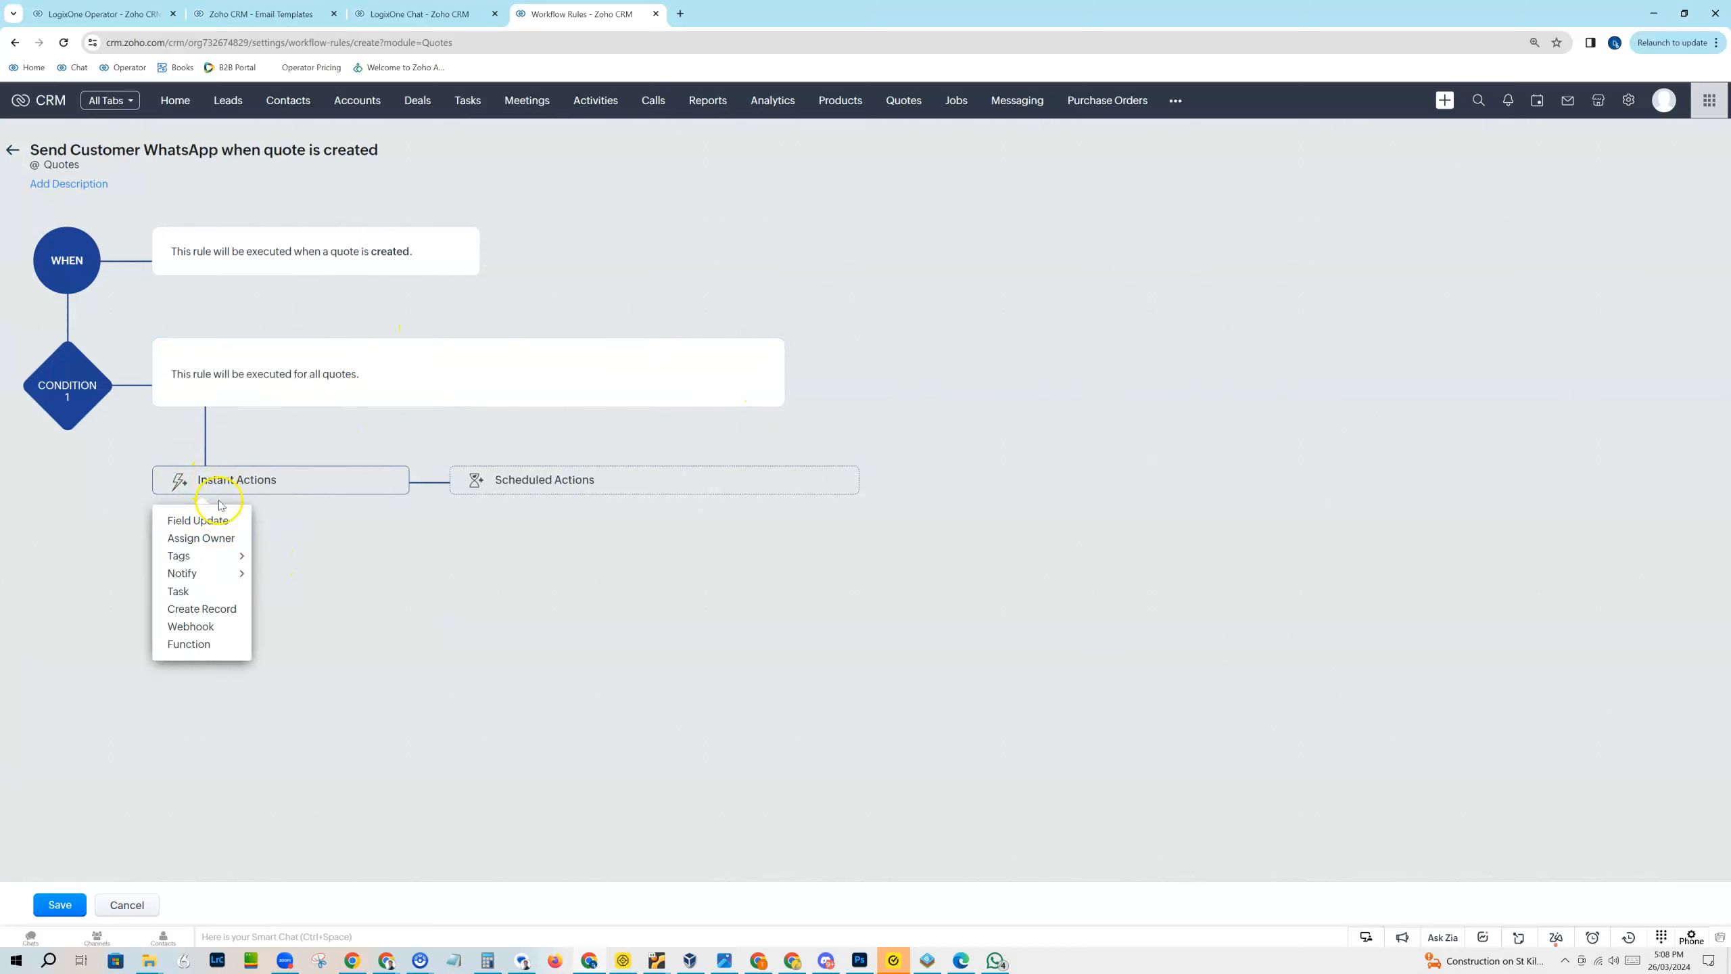
Step: Add a Create Record instant action to the rule with Messaging as its module
left_click(203, 607)
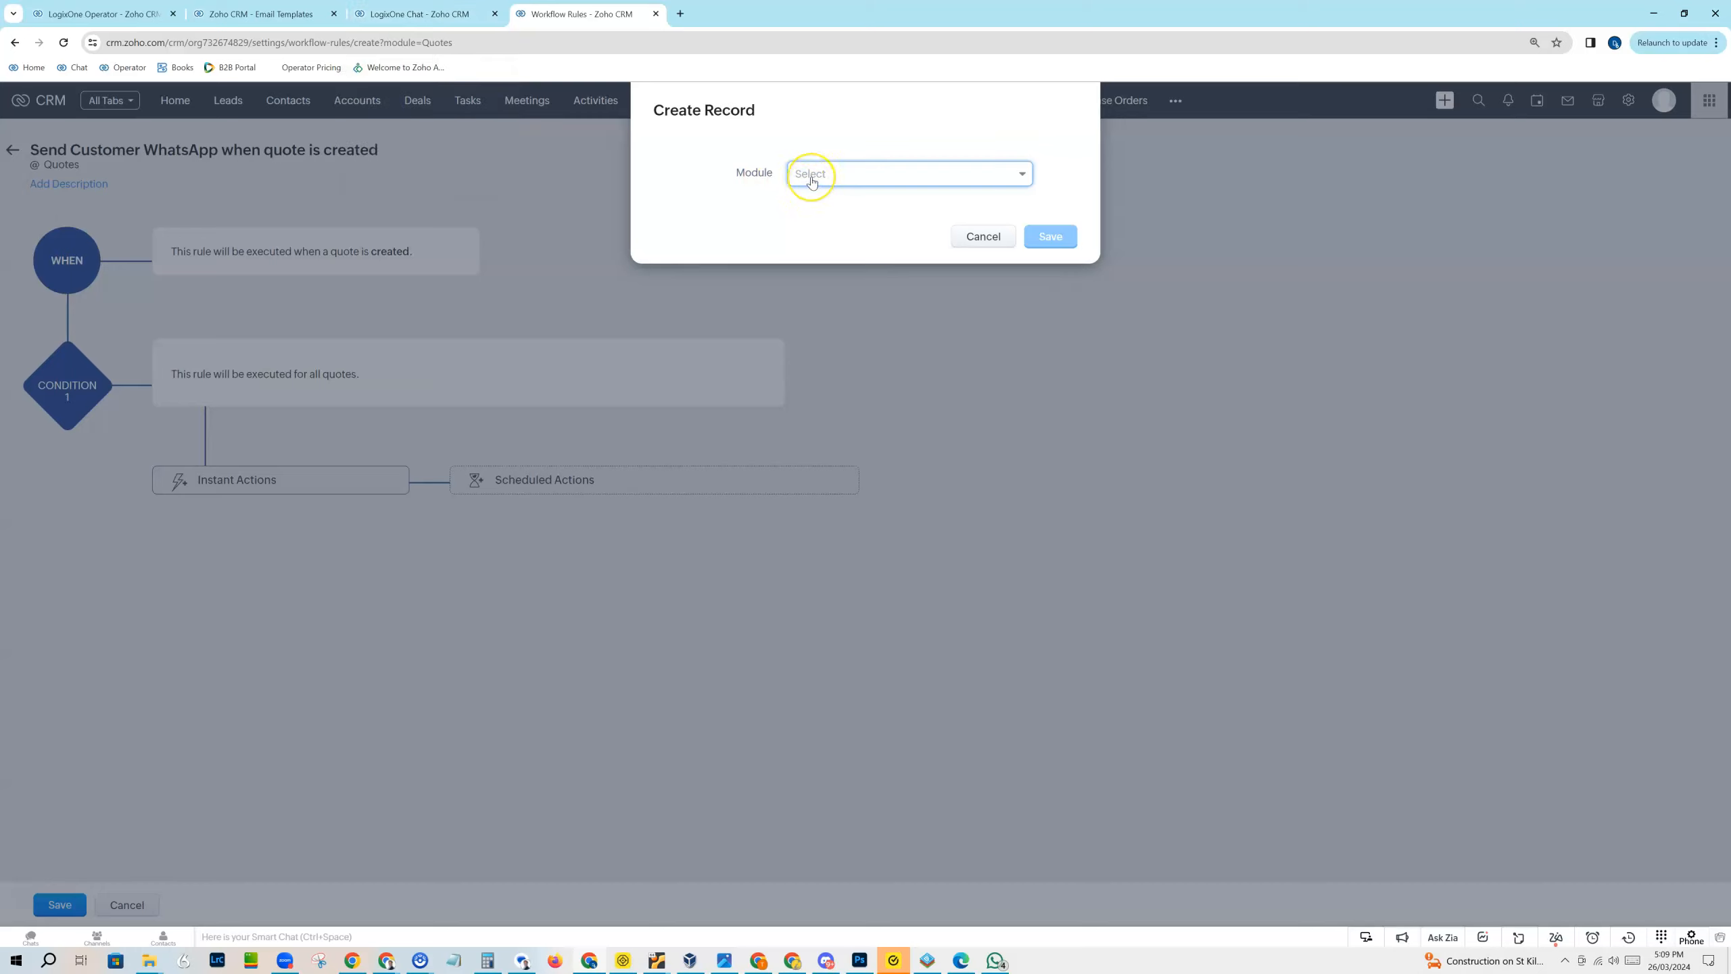
left_click(843, 177)
type("m")
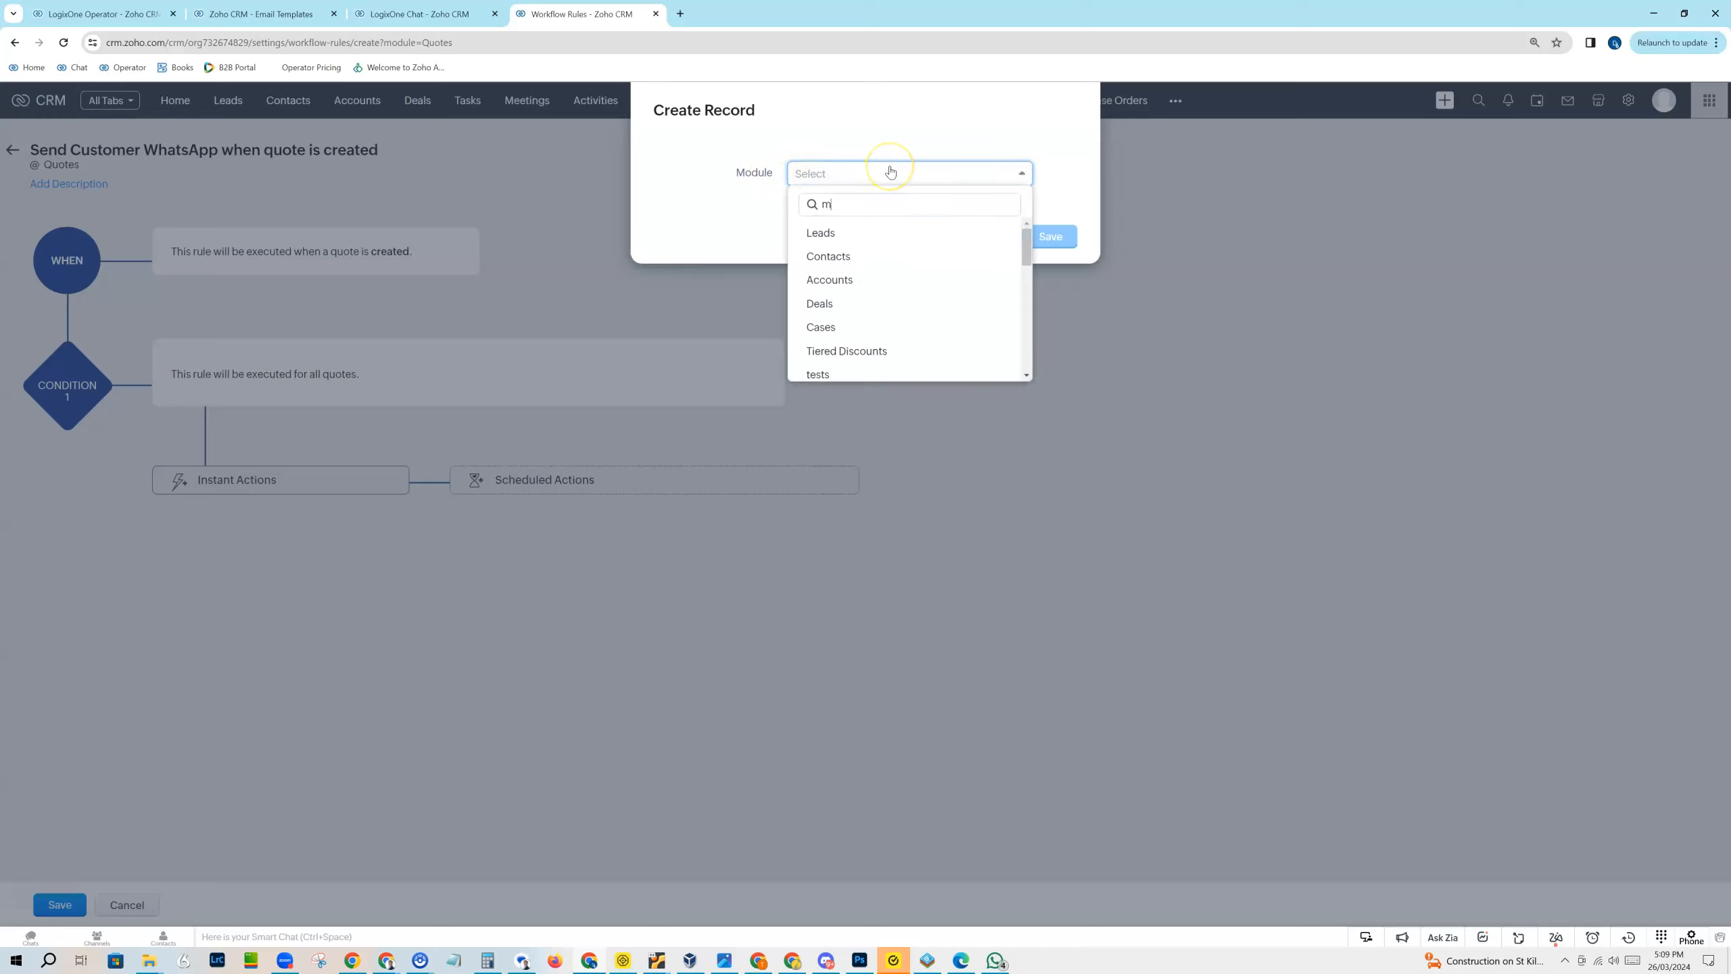
type("ess")
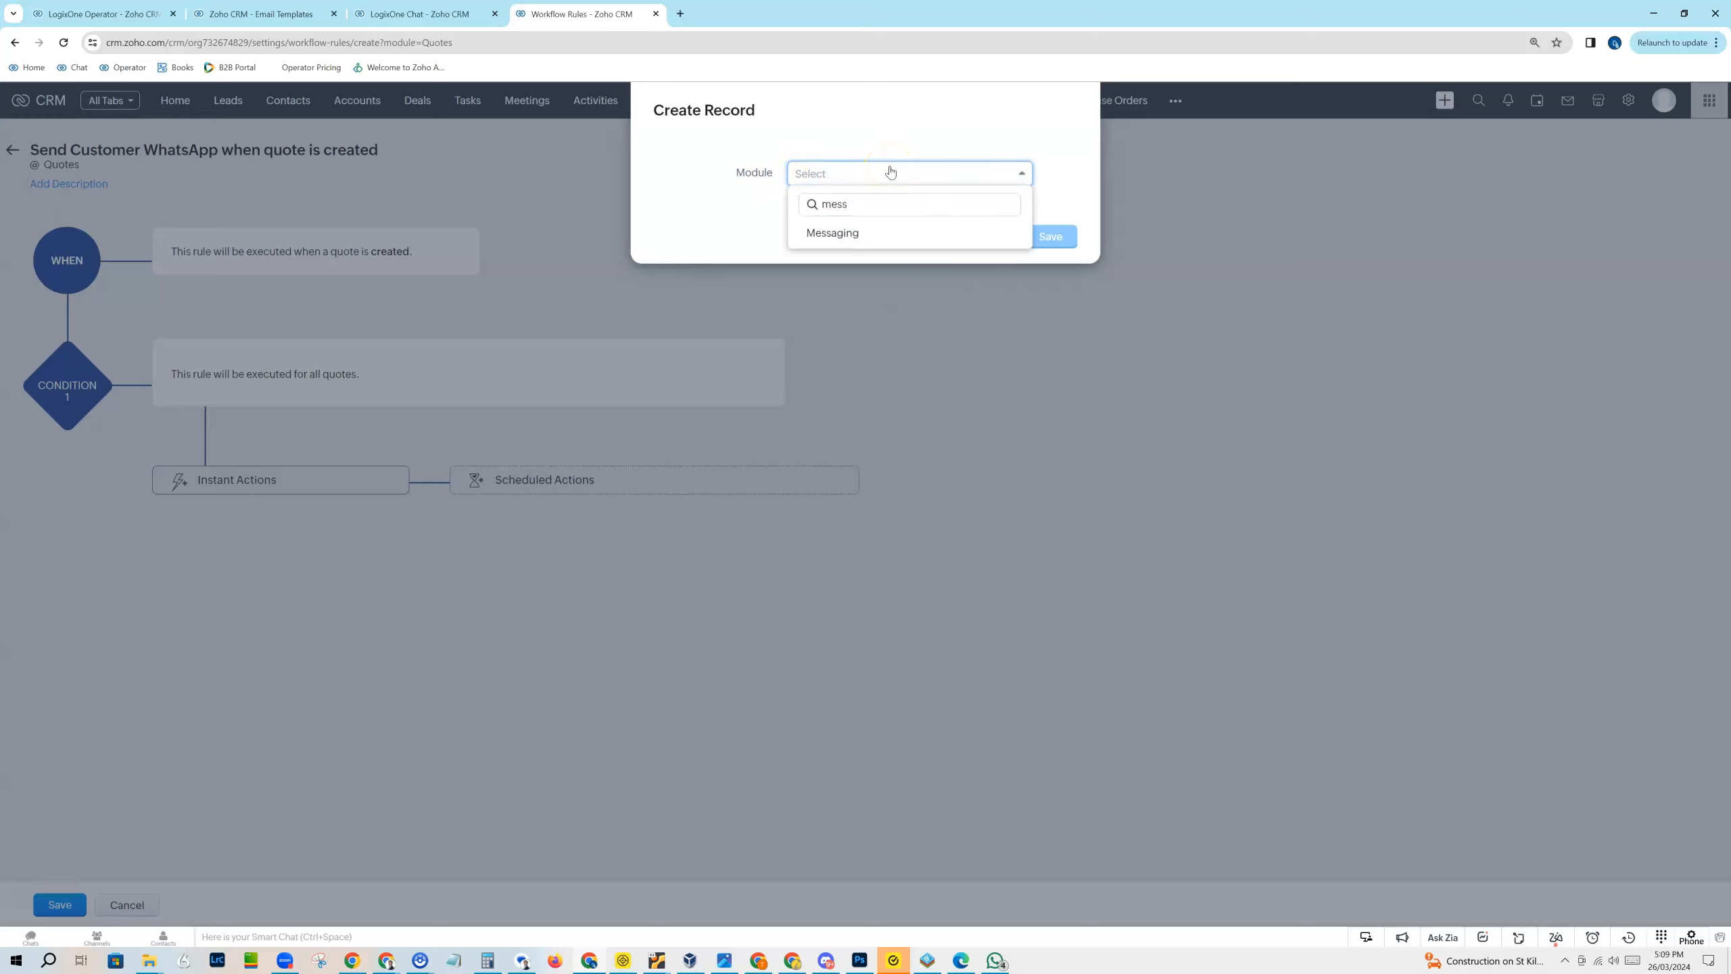
left_click(845, 233)
Step: Set the record's Messages Name to "Send WhatsApp for new Quotes"
left_click(815, 253)
type("Send W")
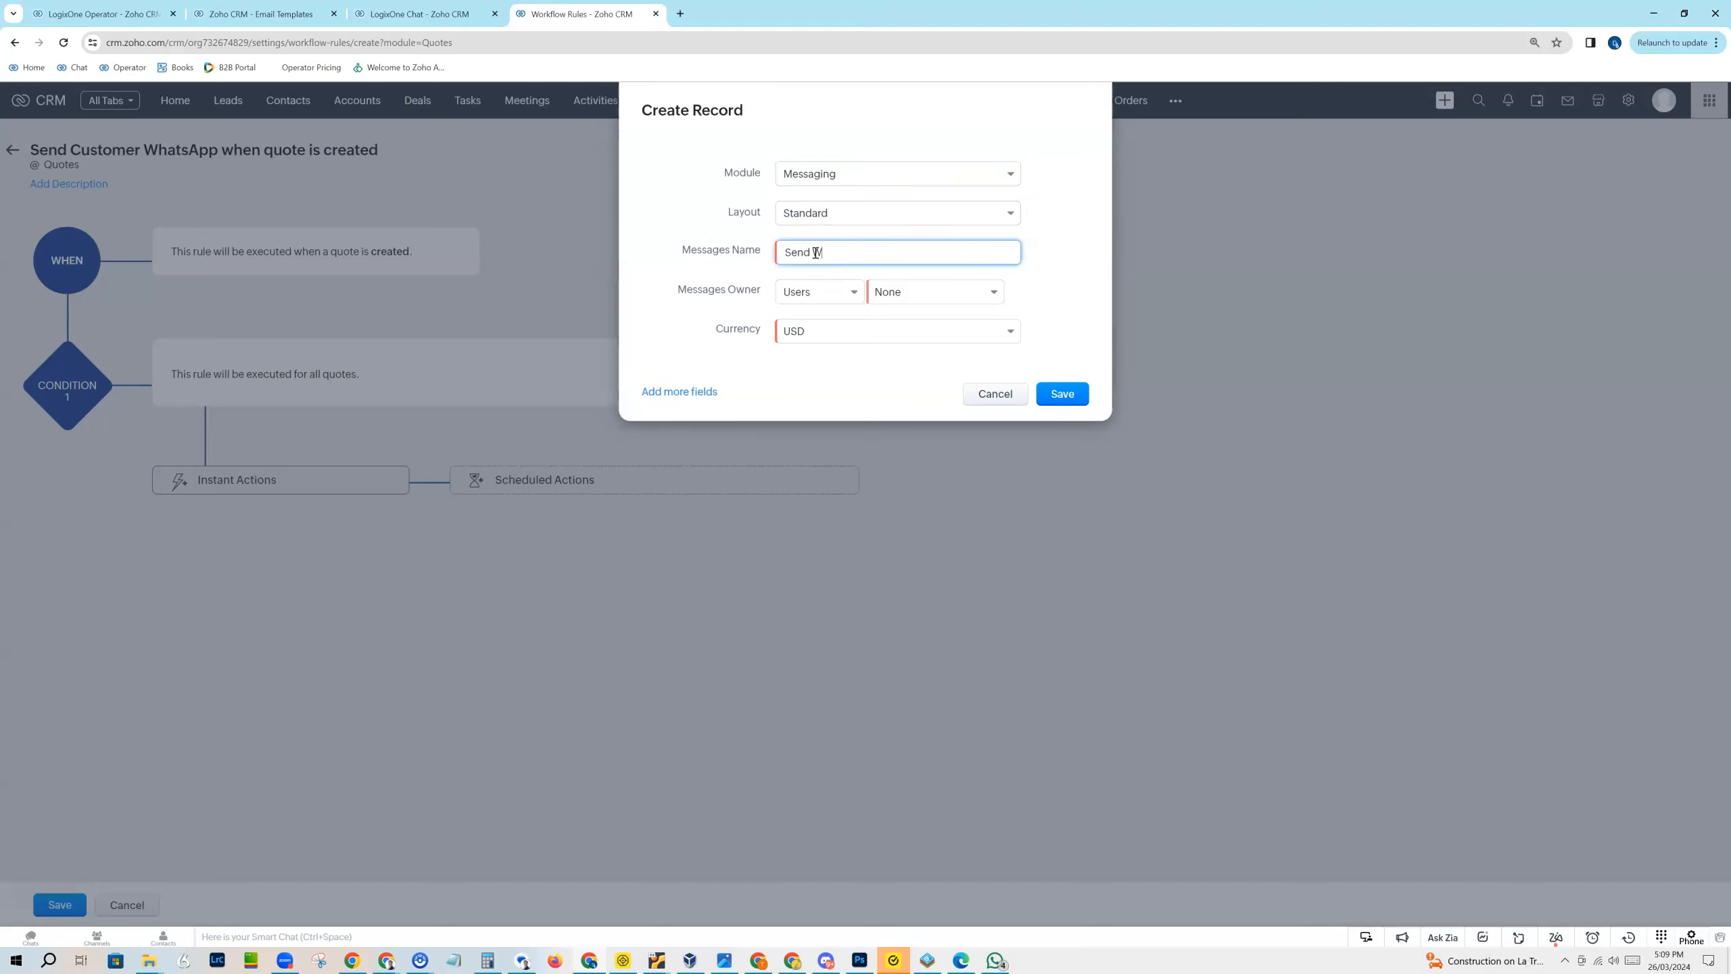
type("hatsApp for new  Quotes")
Step: Set the Messages Owner of the record to Logged in User
left_click(916, 293)
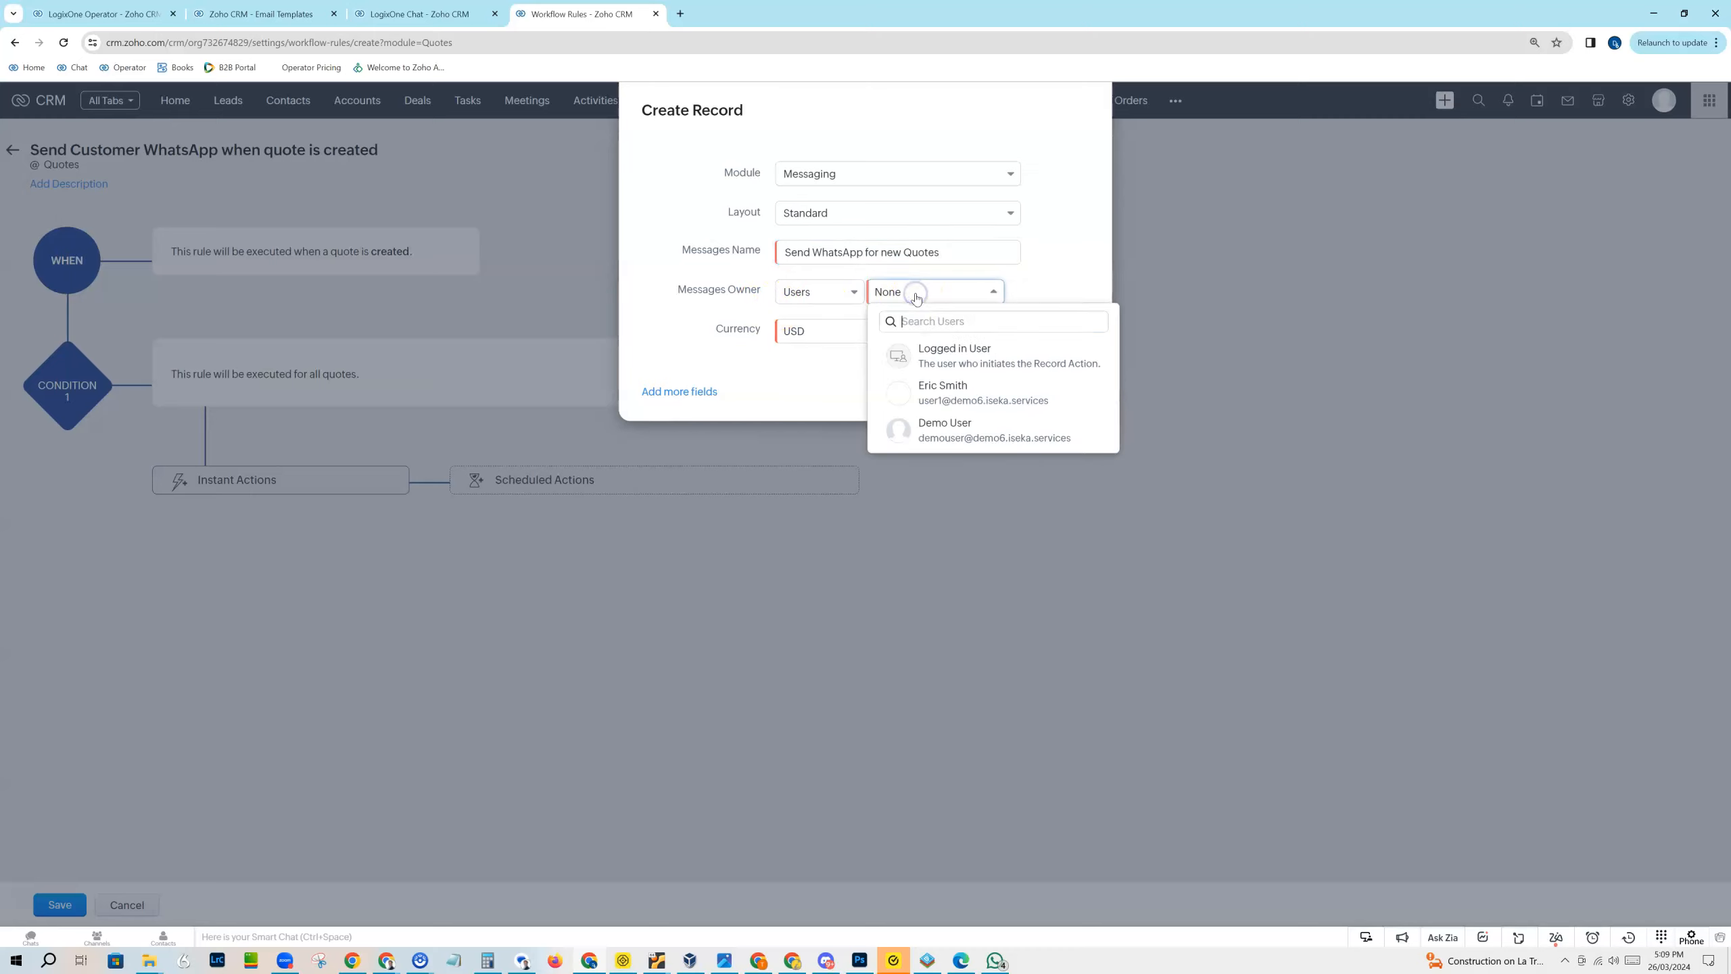
left_click(933, 349)
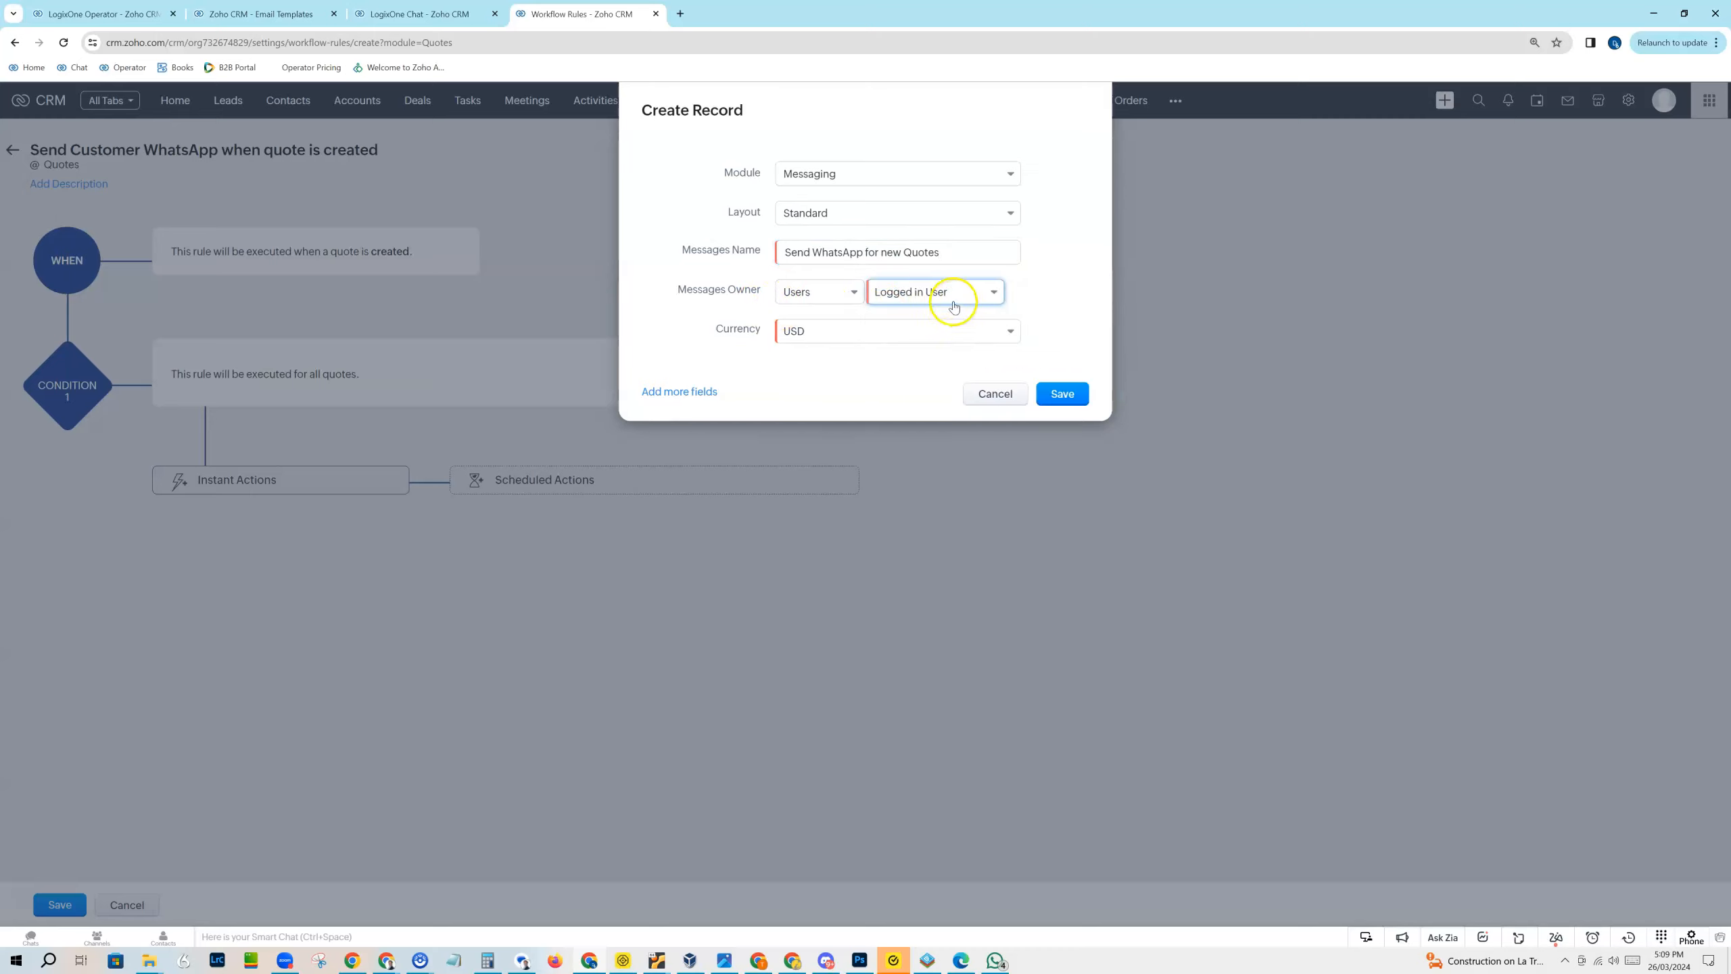
left_click(933, 295)
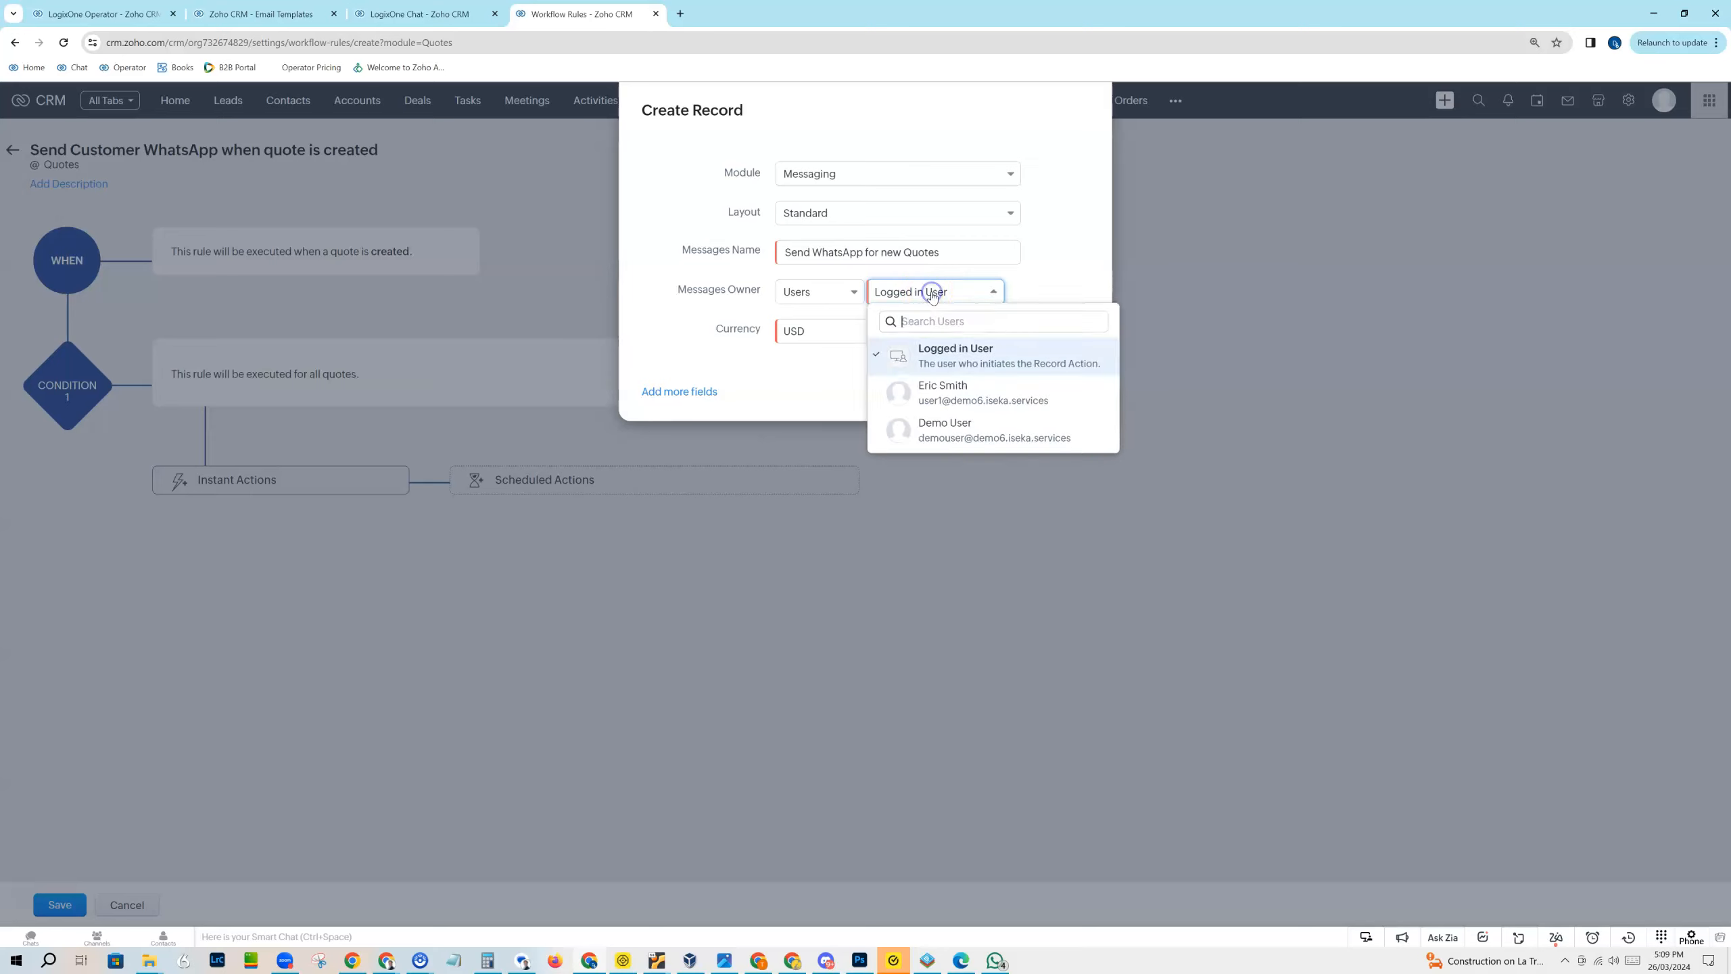
left_click(956, 299)
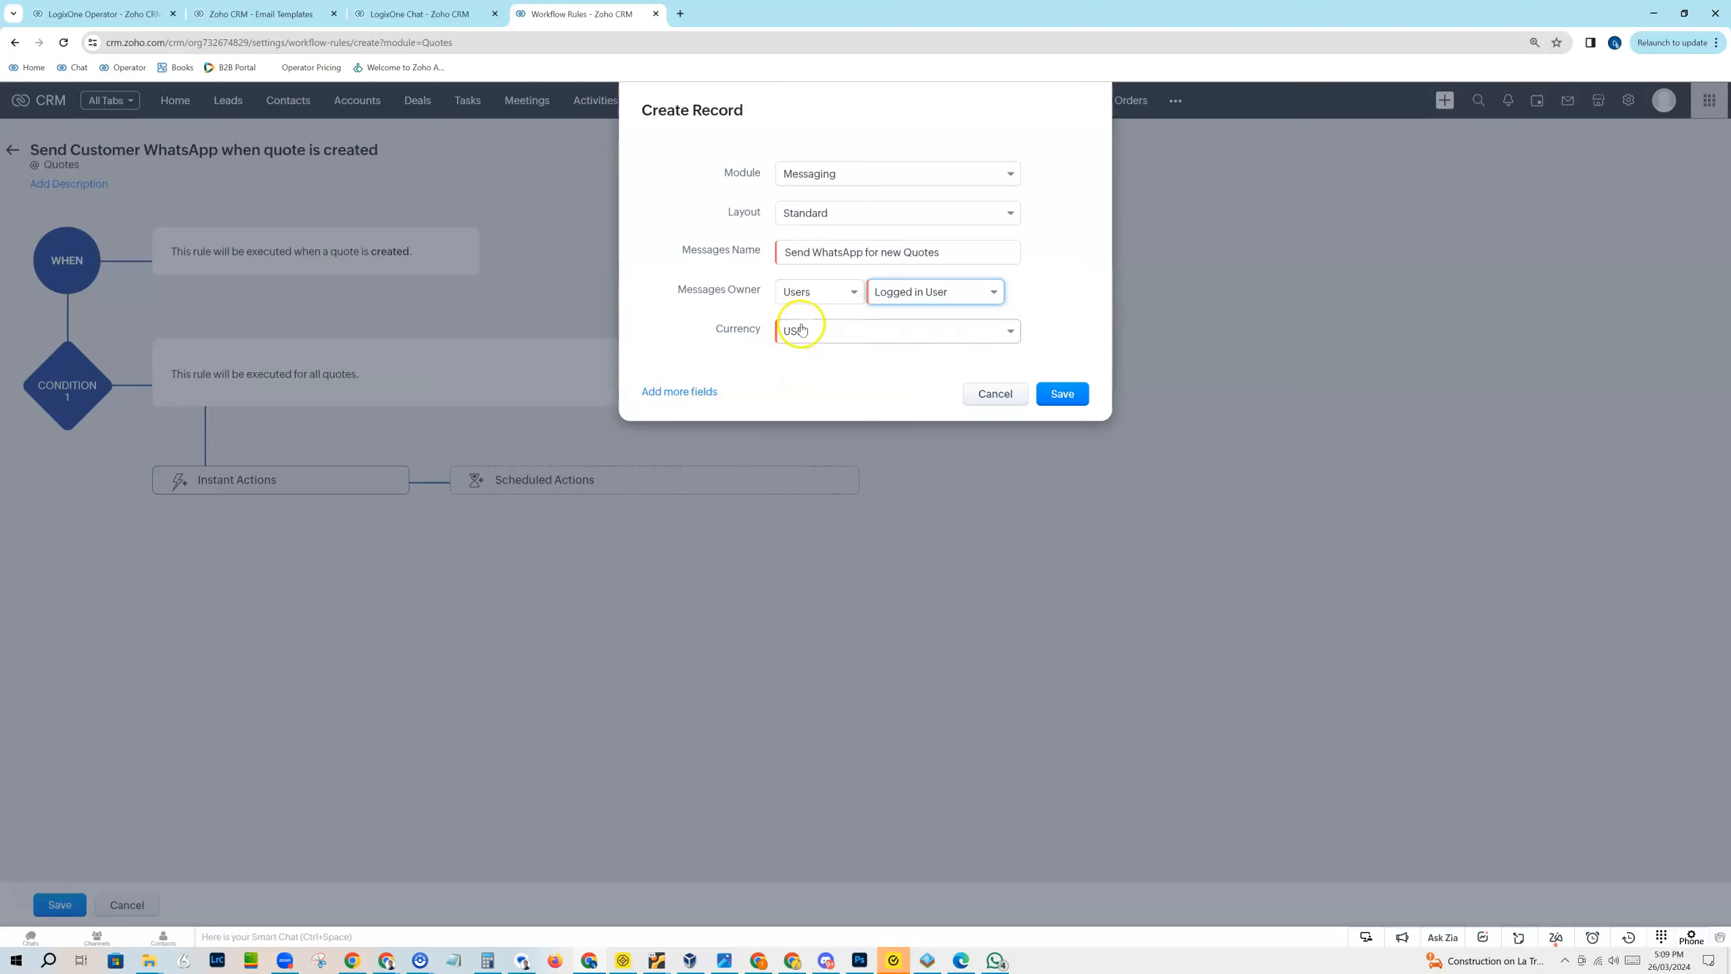
Step: Add the Phone Number field to the record and fill it with the Contacts Mobile merge field
left_click(679, 392)
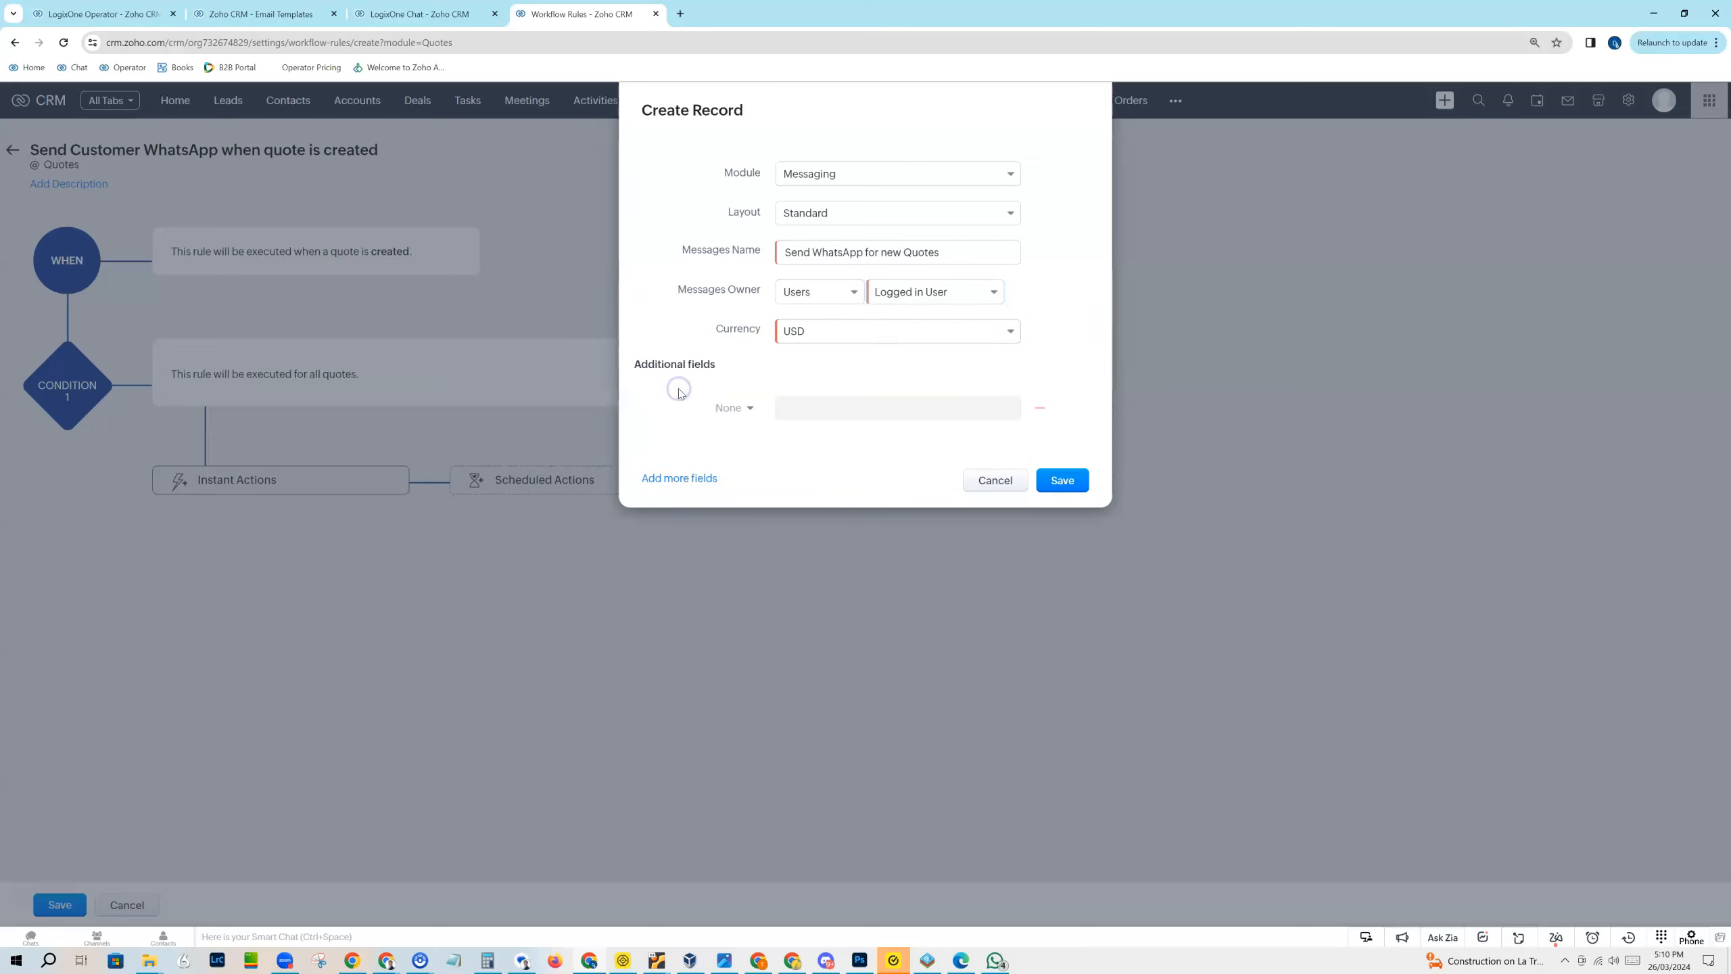
left_click(740, 407)
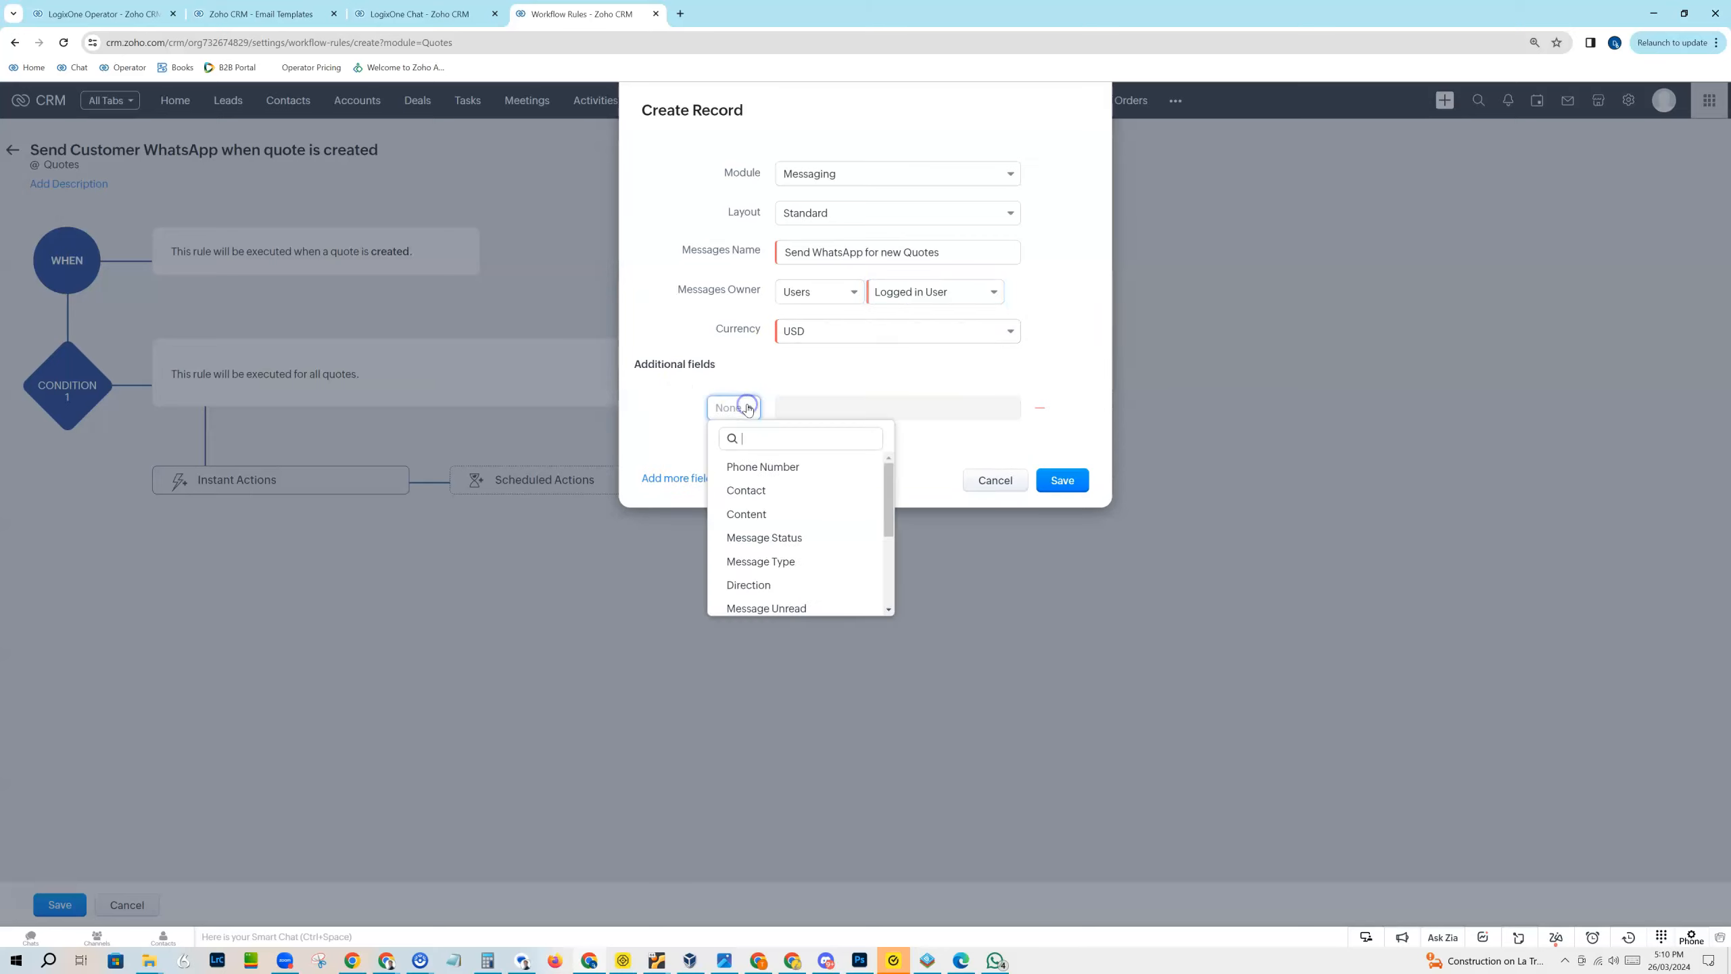
left_click(773, 464)
left_click(803, 411)
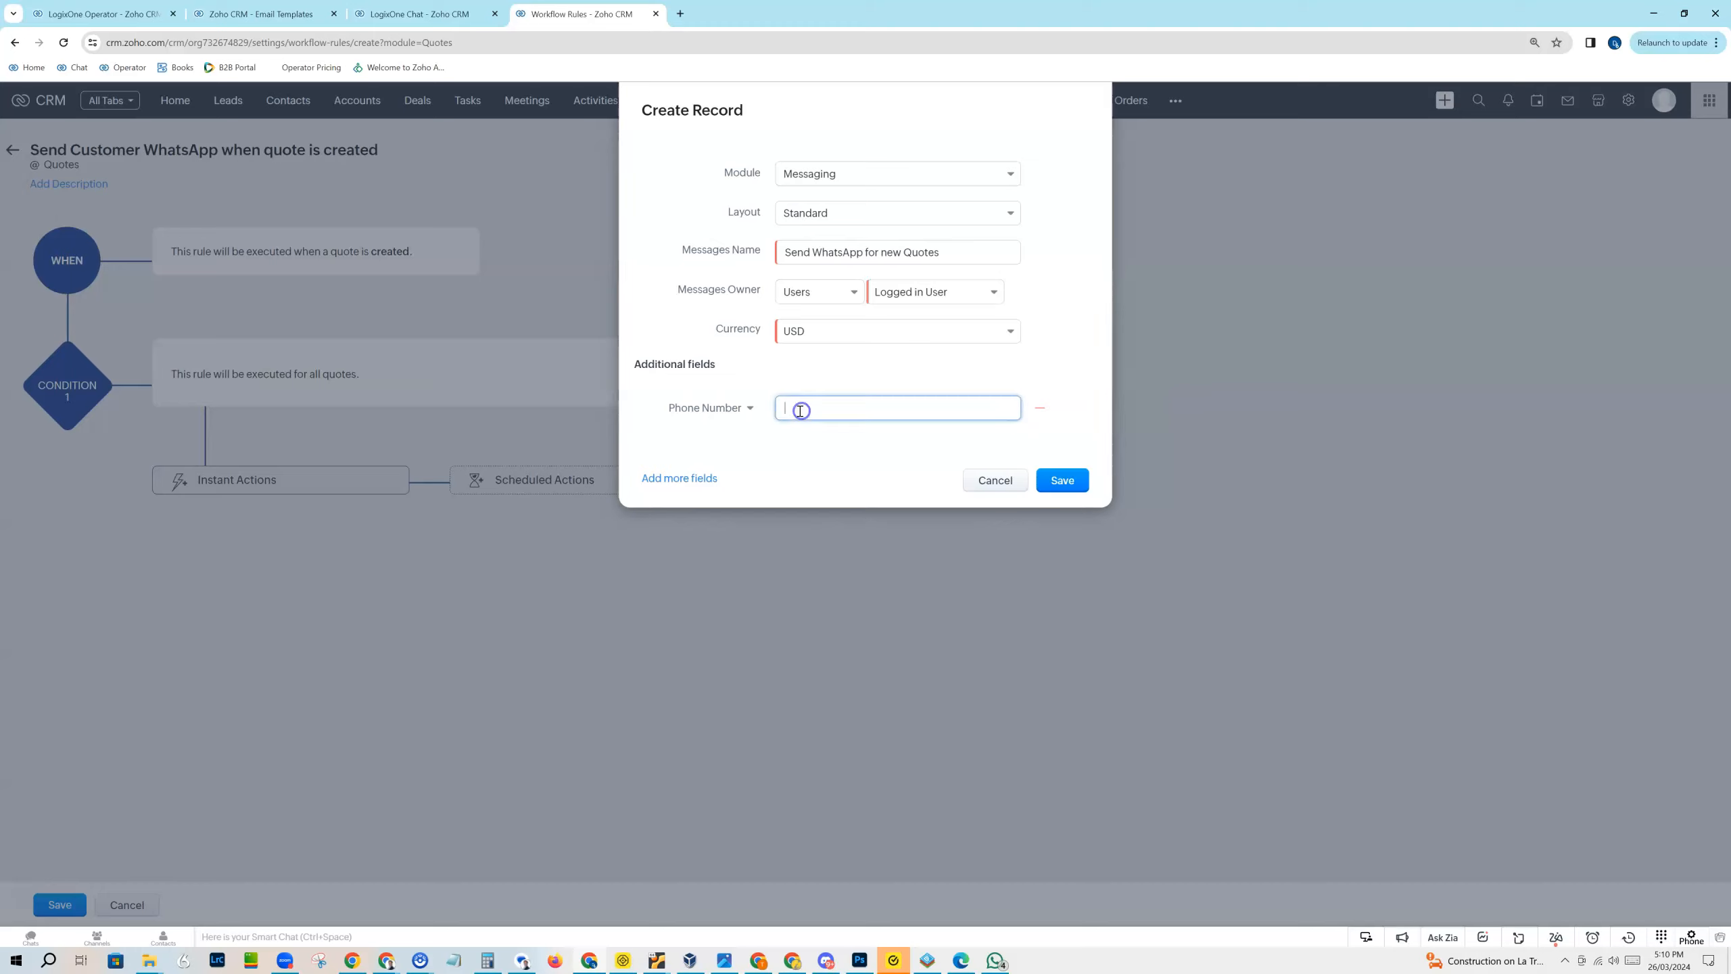
left_click(782, 409)
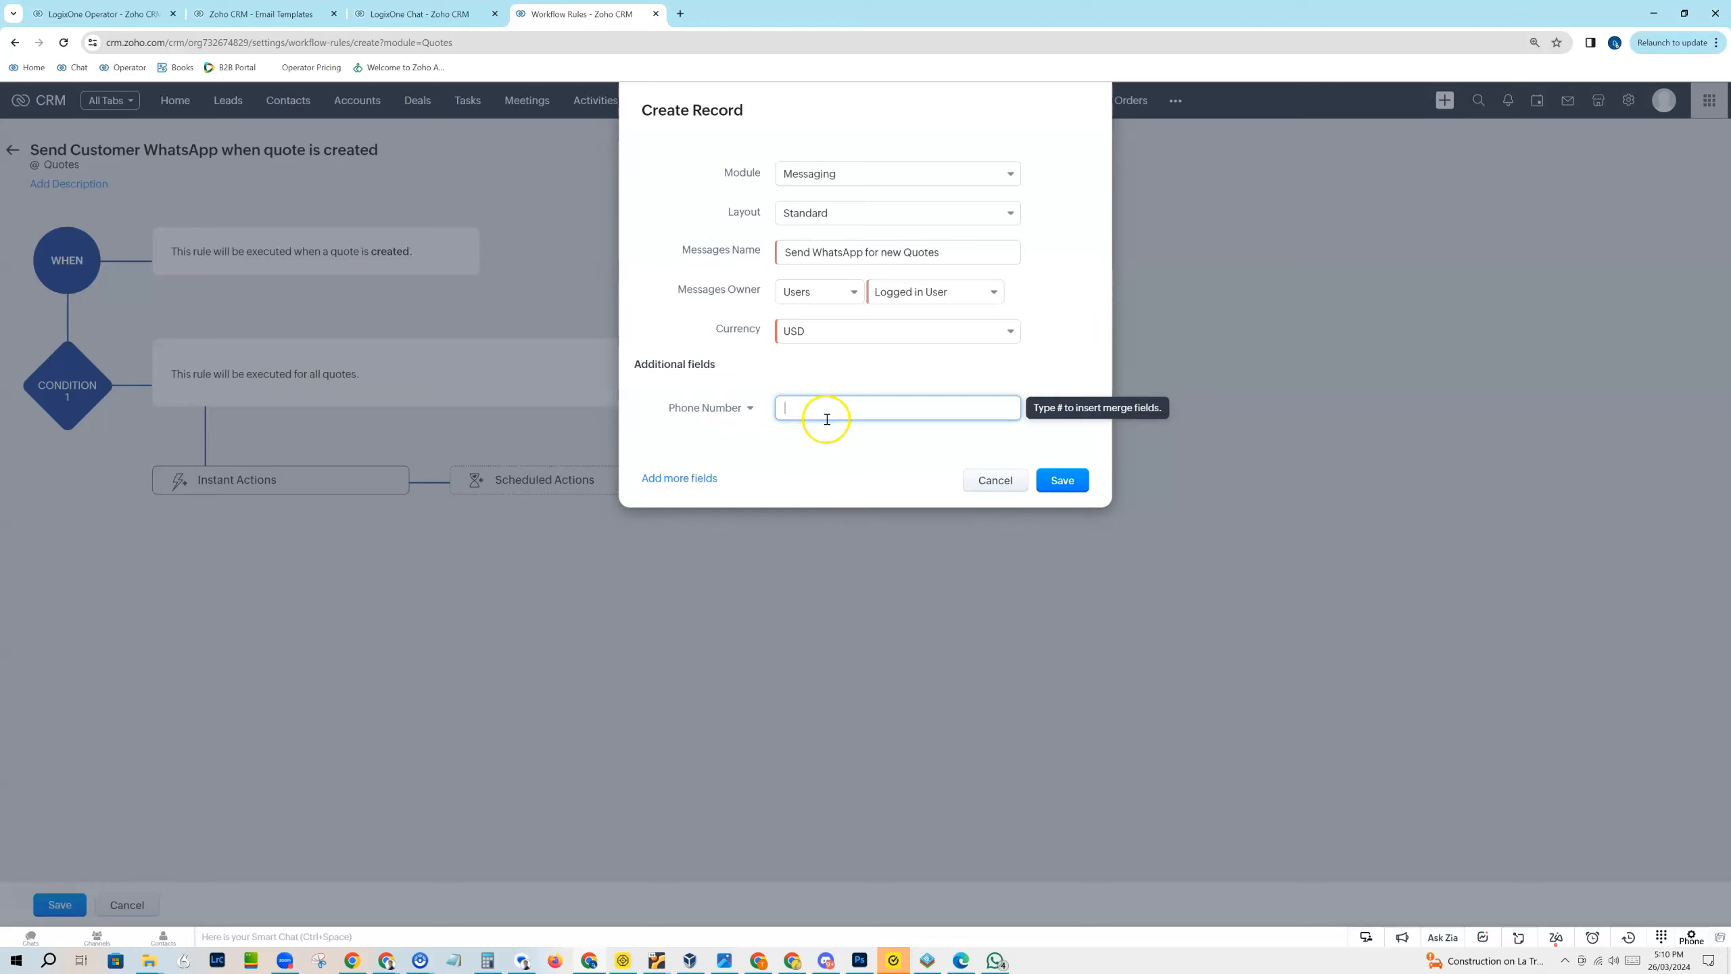
type("#")
left_click(865, 447)
type("mob")
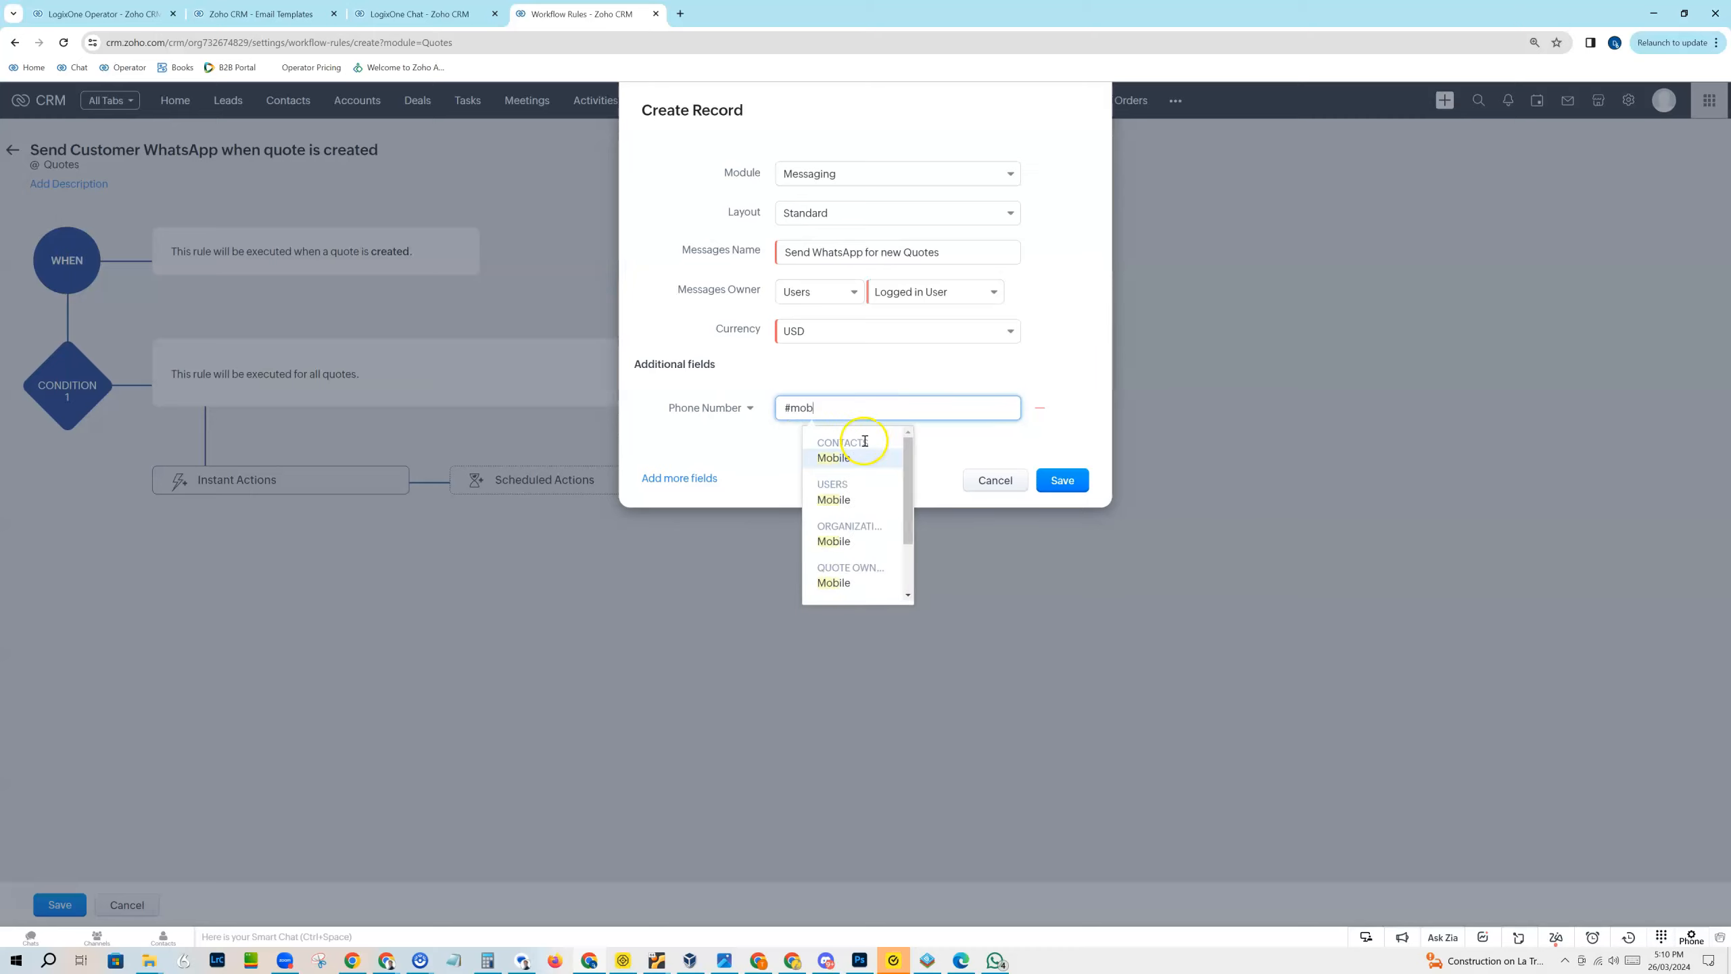
left_click(846, 461)
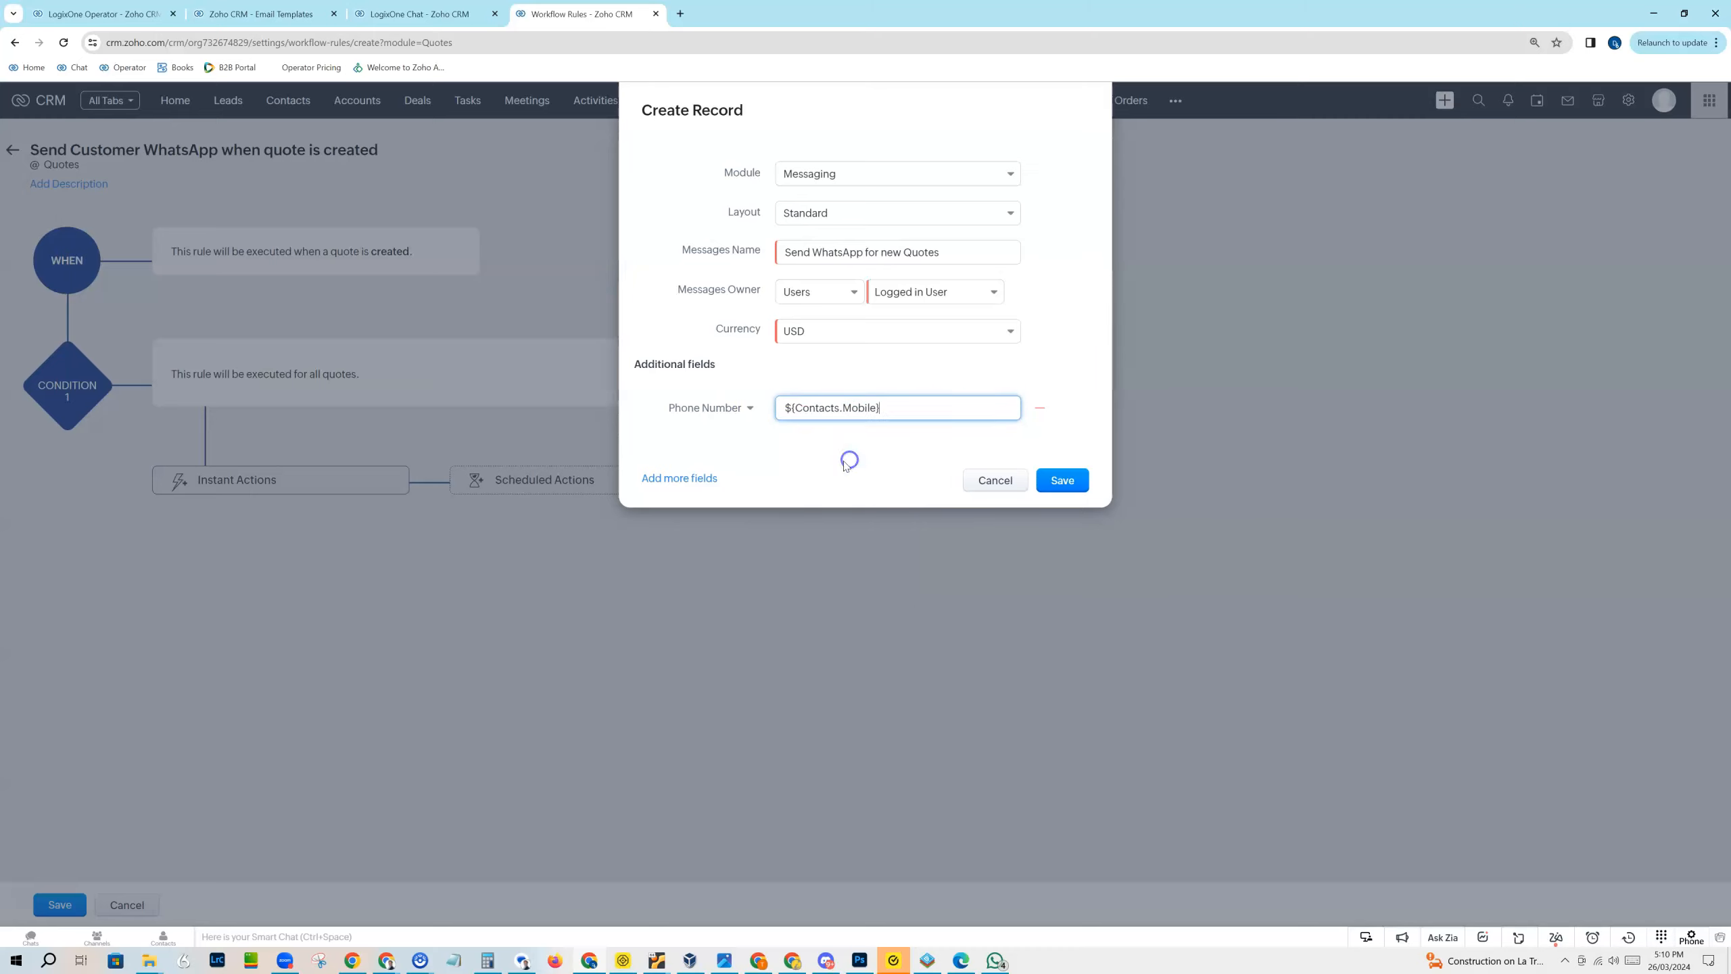
left_click(792, 414)
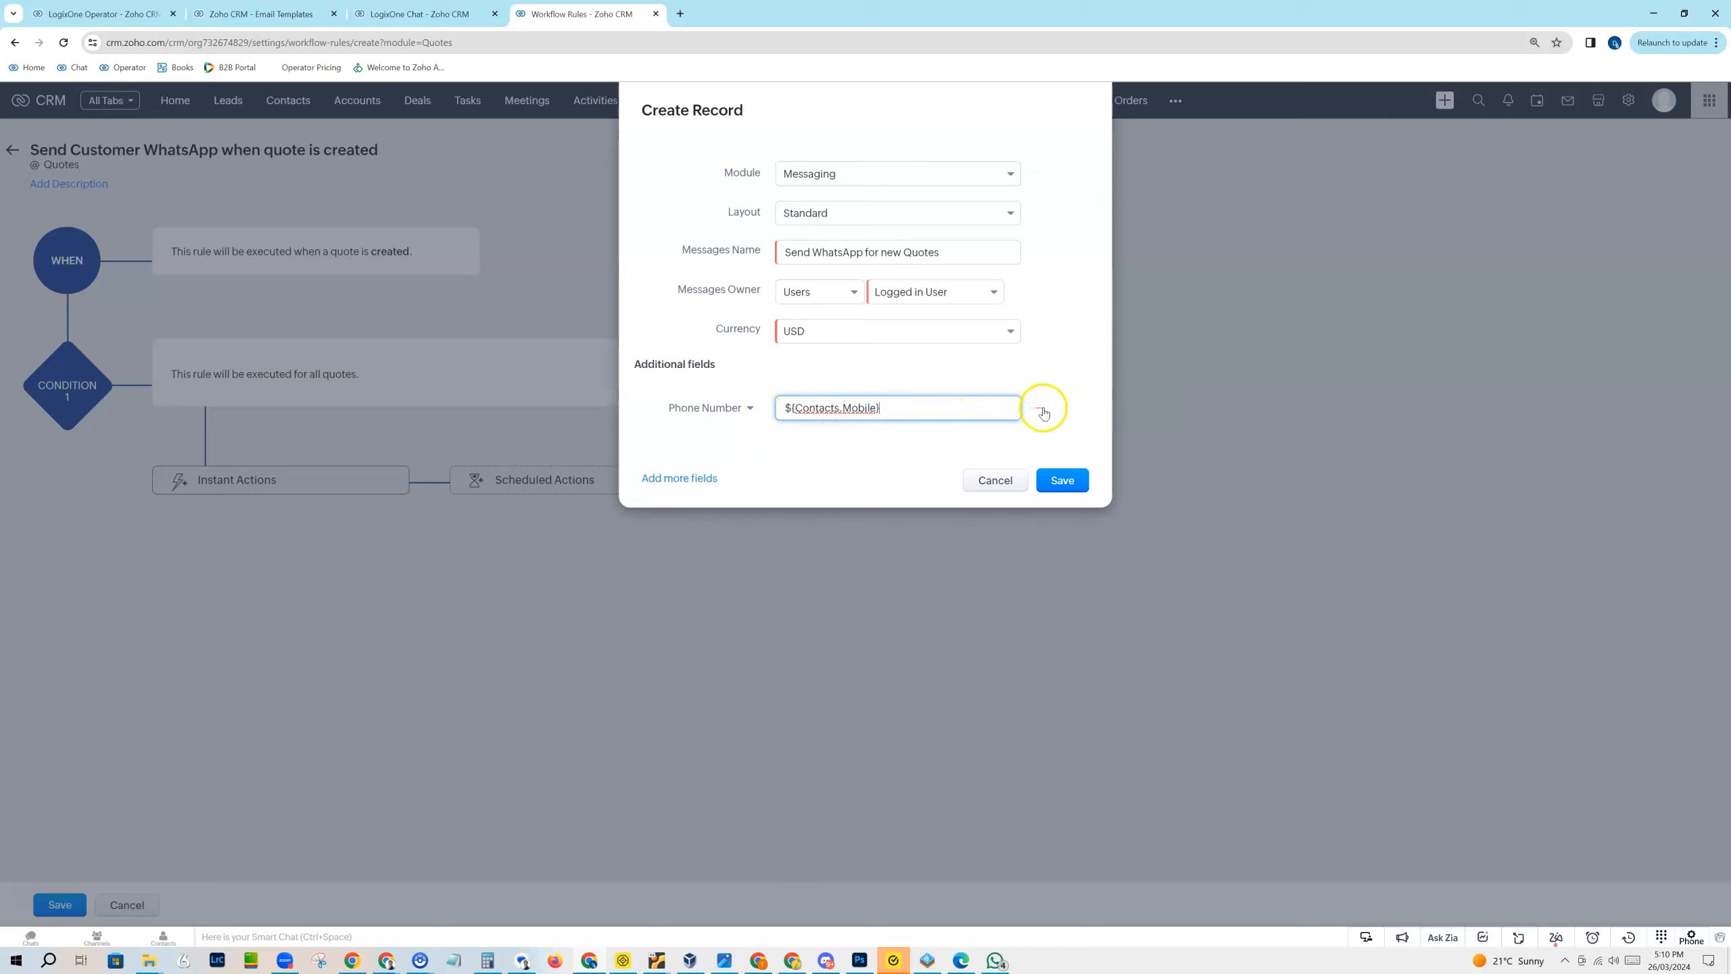
Step: Add the Message Type field to the record and set it to WhatsApp
left_click(682, 478)
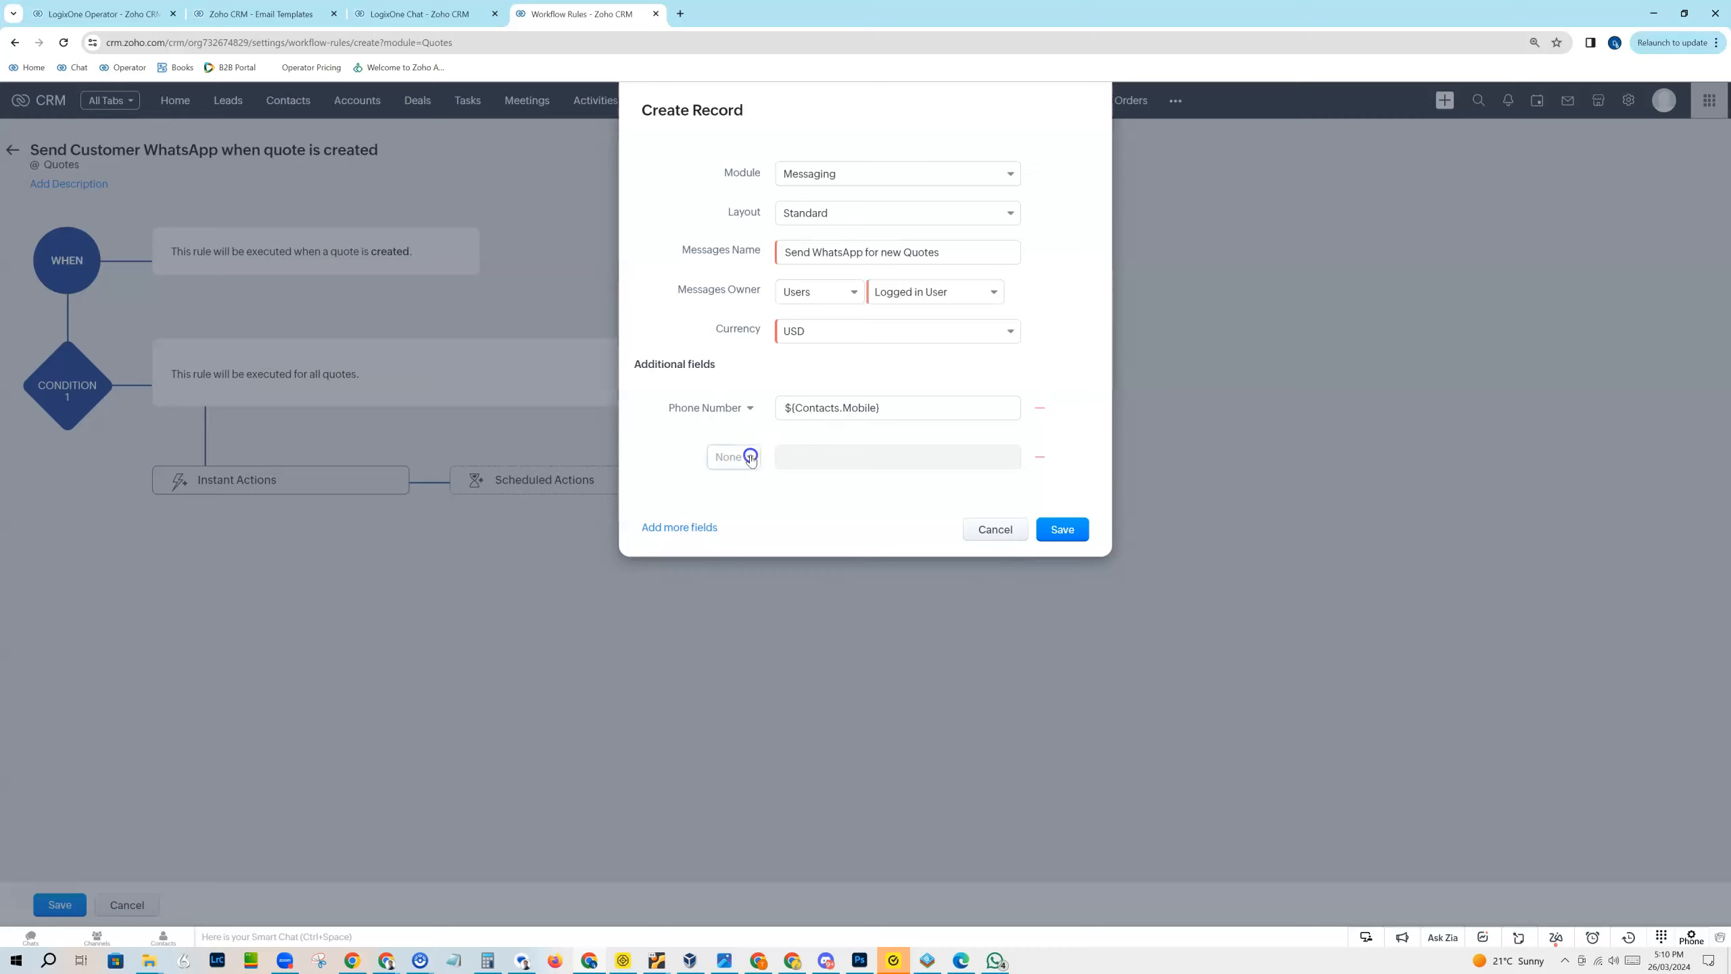
left_click(751, 458)
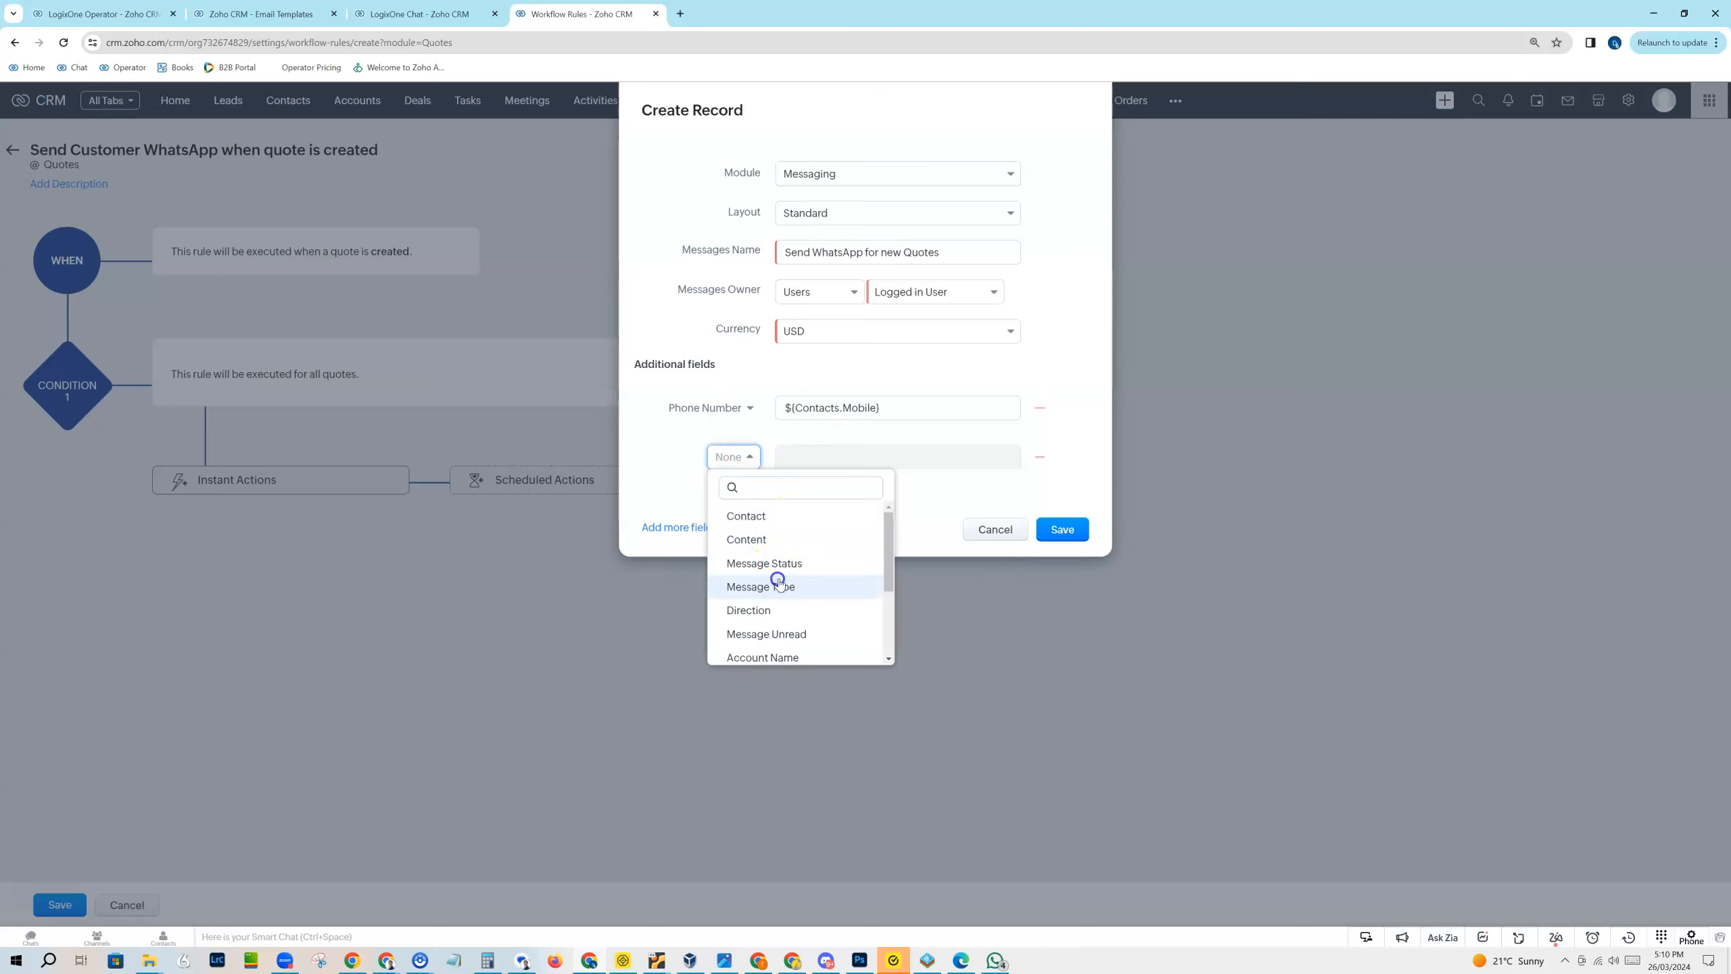
left_click(778, 585)
left_click(809, 459)
left_click(830, 539)
Step: Add the Direction field to the record and set it to Outbound
left_click(675, 526)
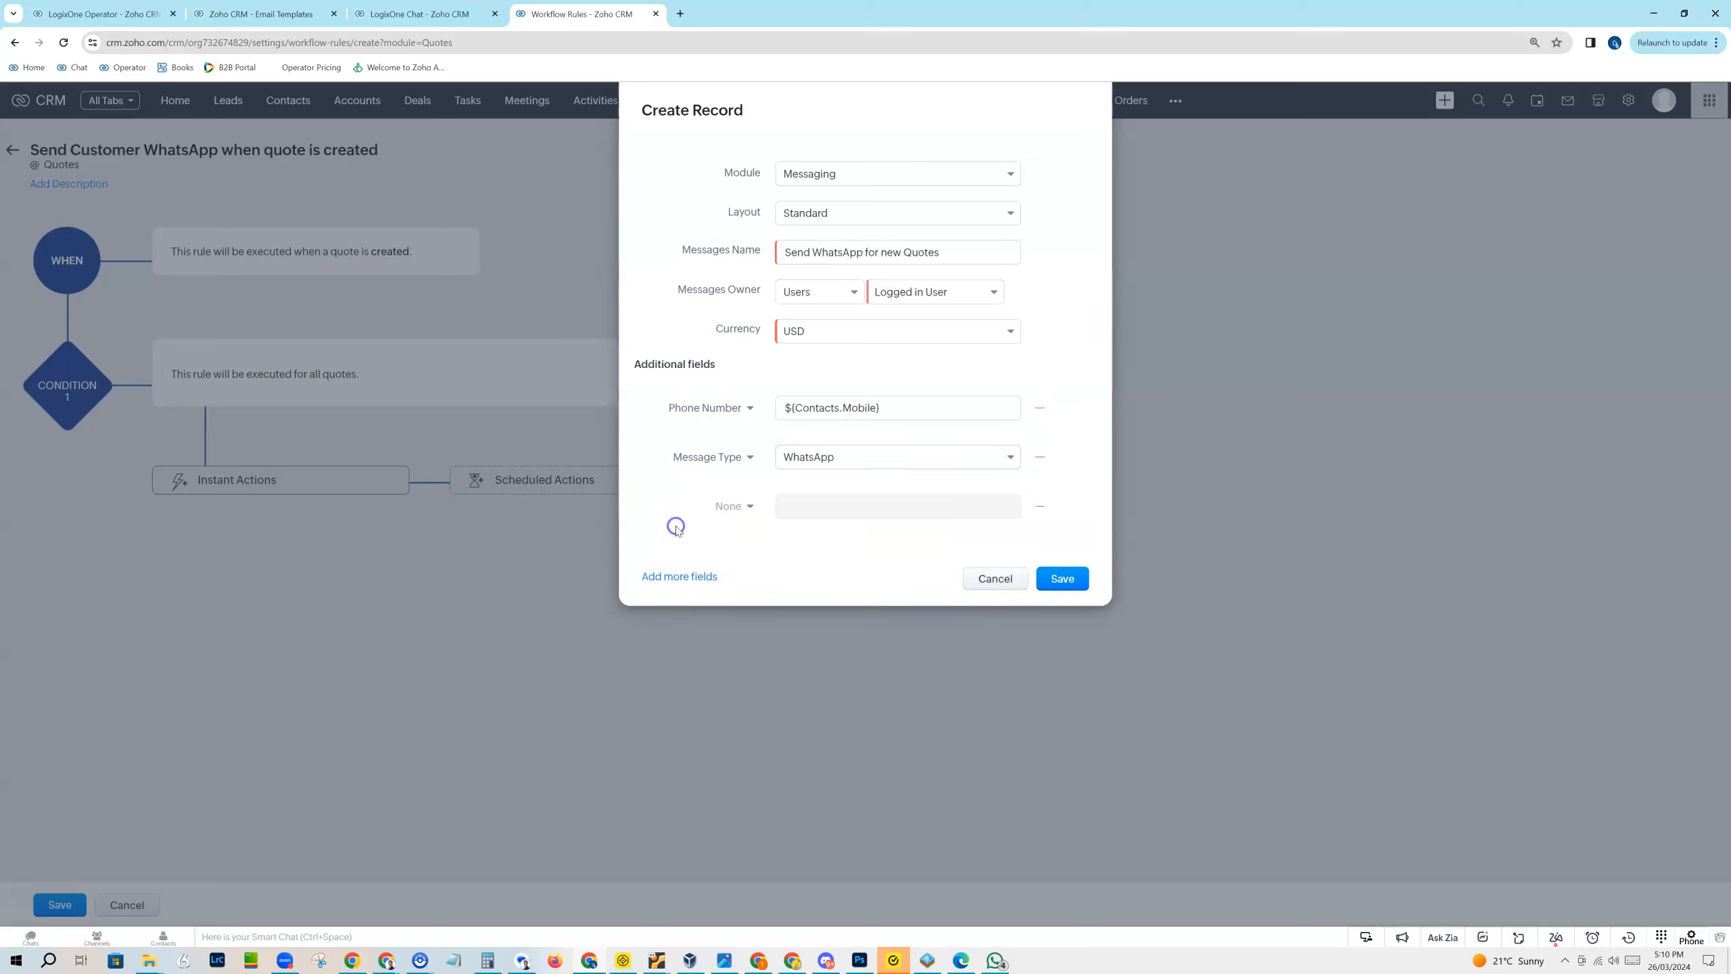
left_click(747, 510)
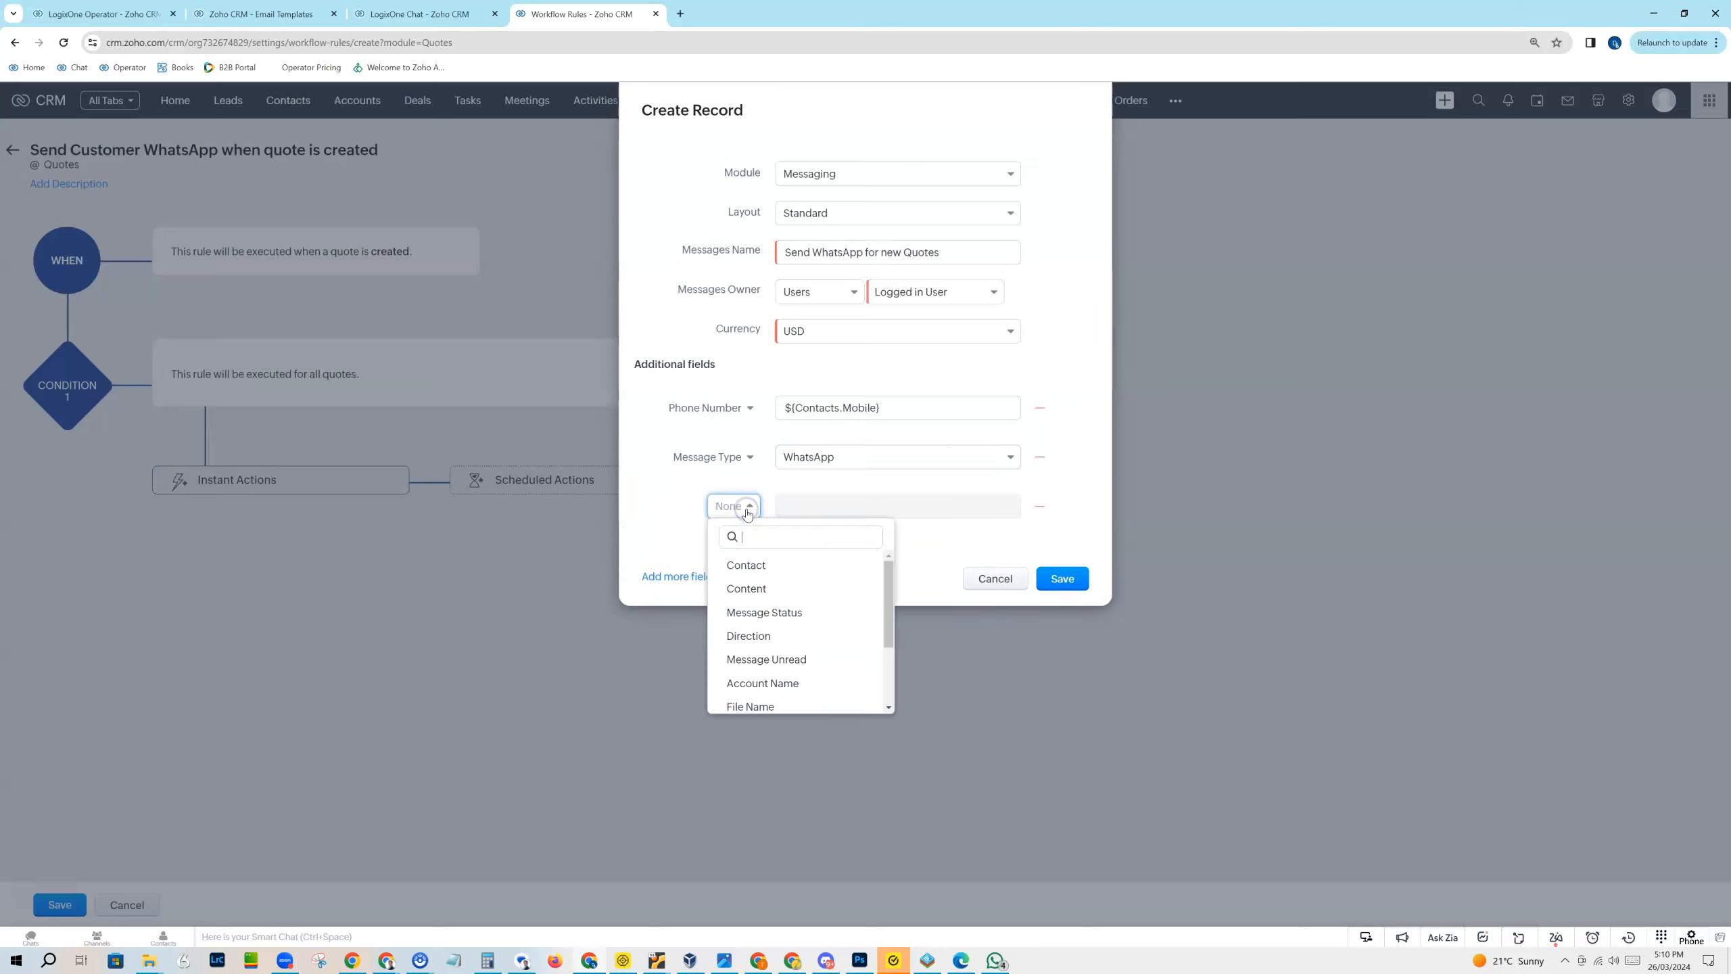
left_click(758, 634)
left_click(819, 507)
left_click(821, 580)
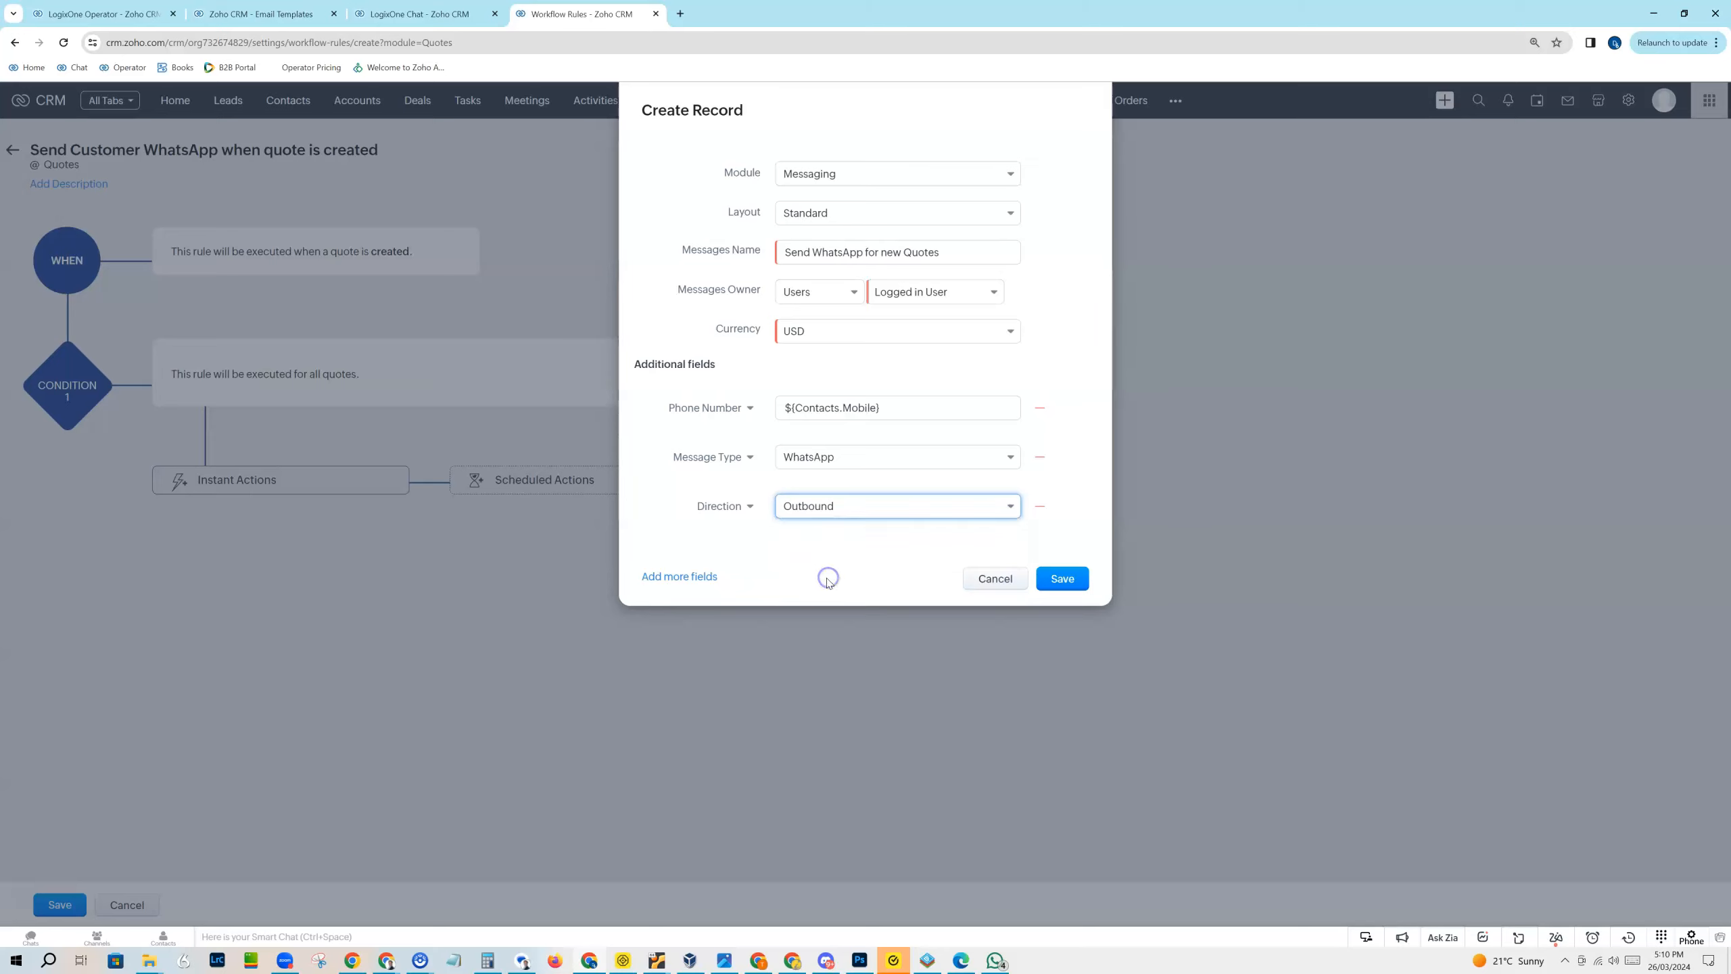
Step: Add the Content field and start its message with "Hi" followed by the Contacts First Name merge field
left_click(688, 577)
left_click(734, 554)
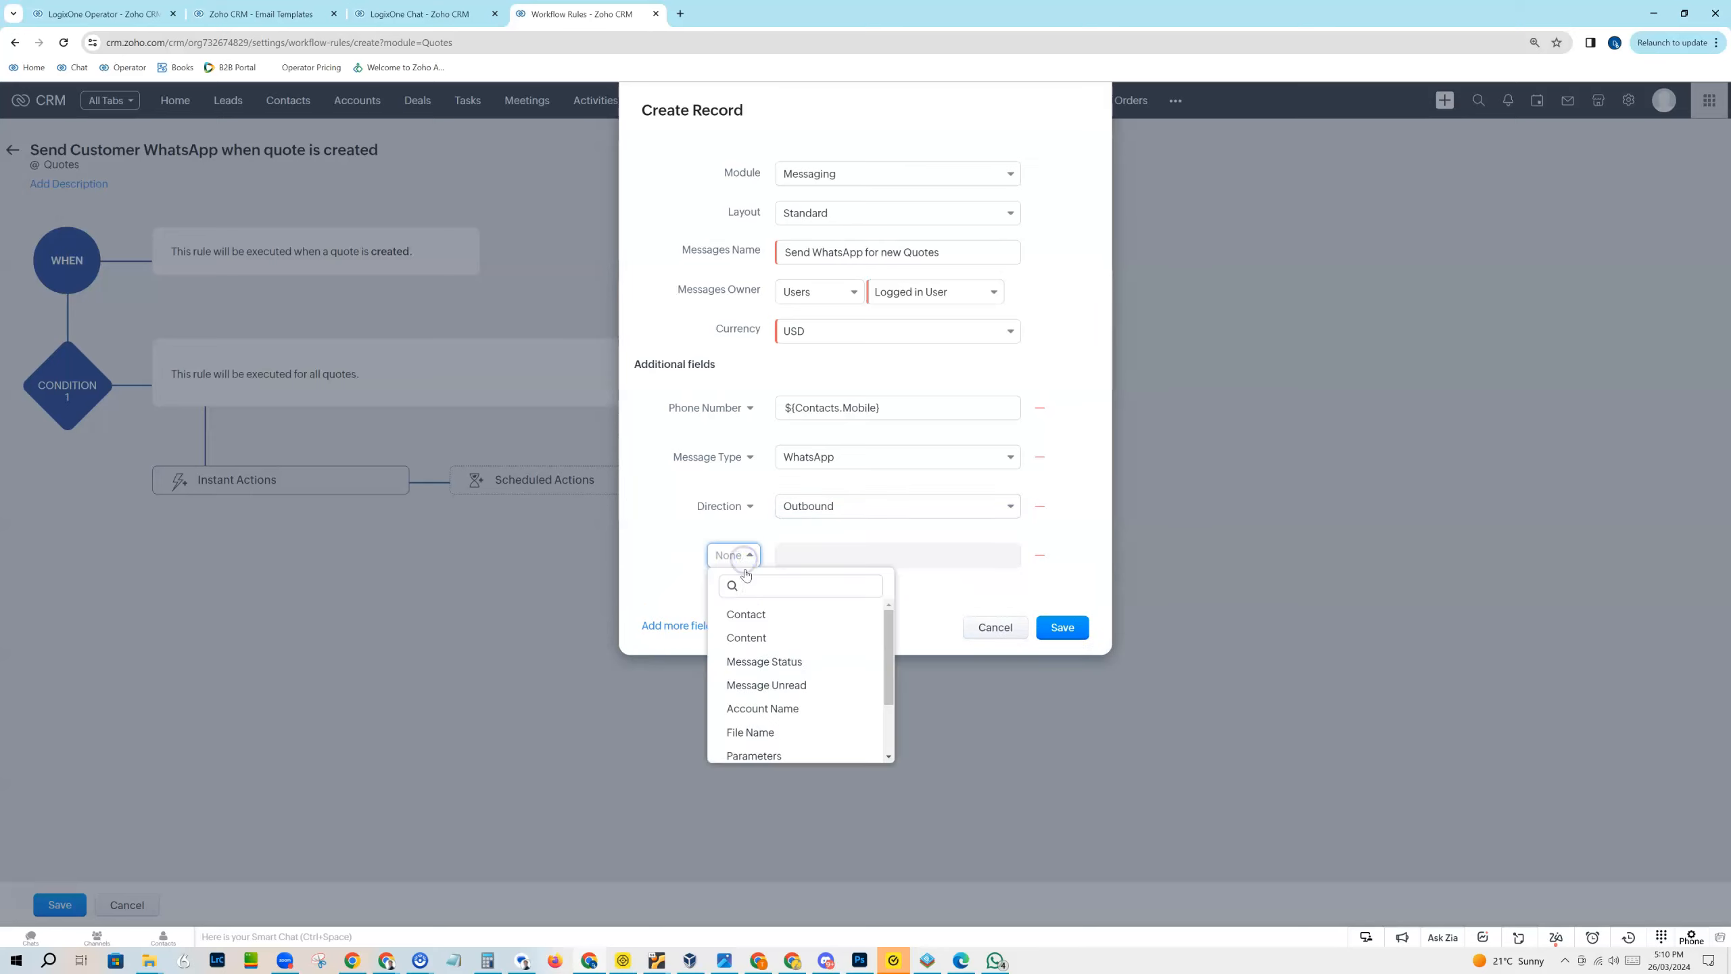
left_click(759, 639)
left_click(805, 553)
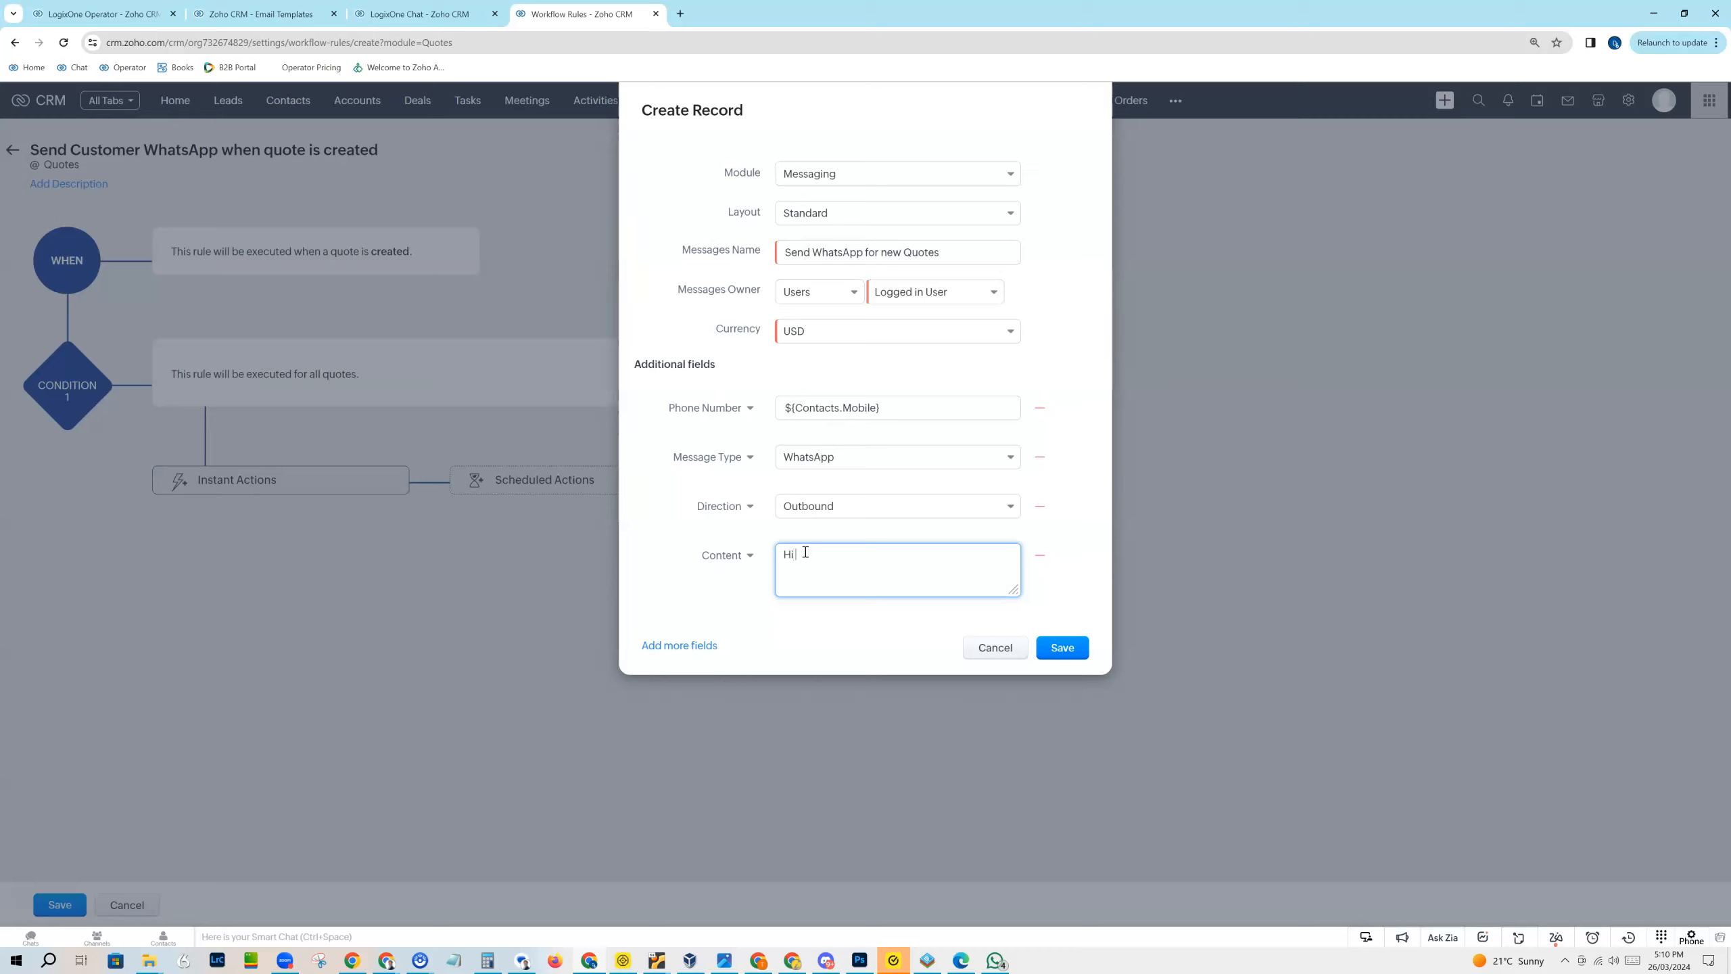
type("Hi #f")
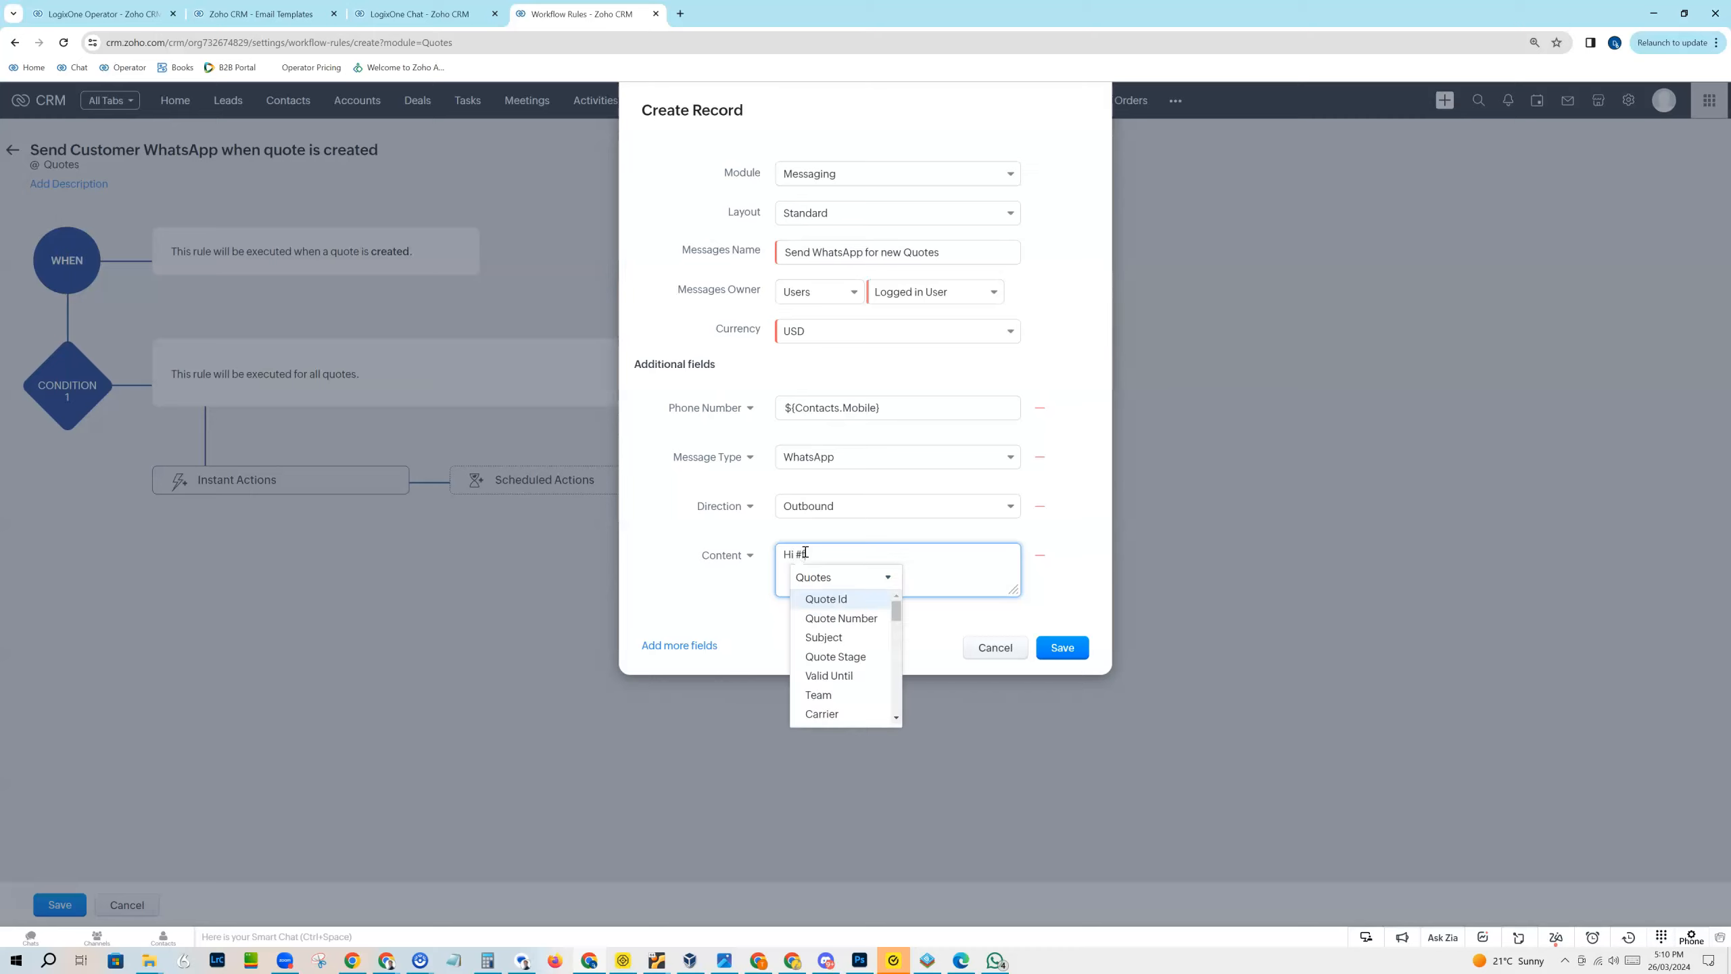
type("ir")
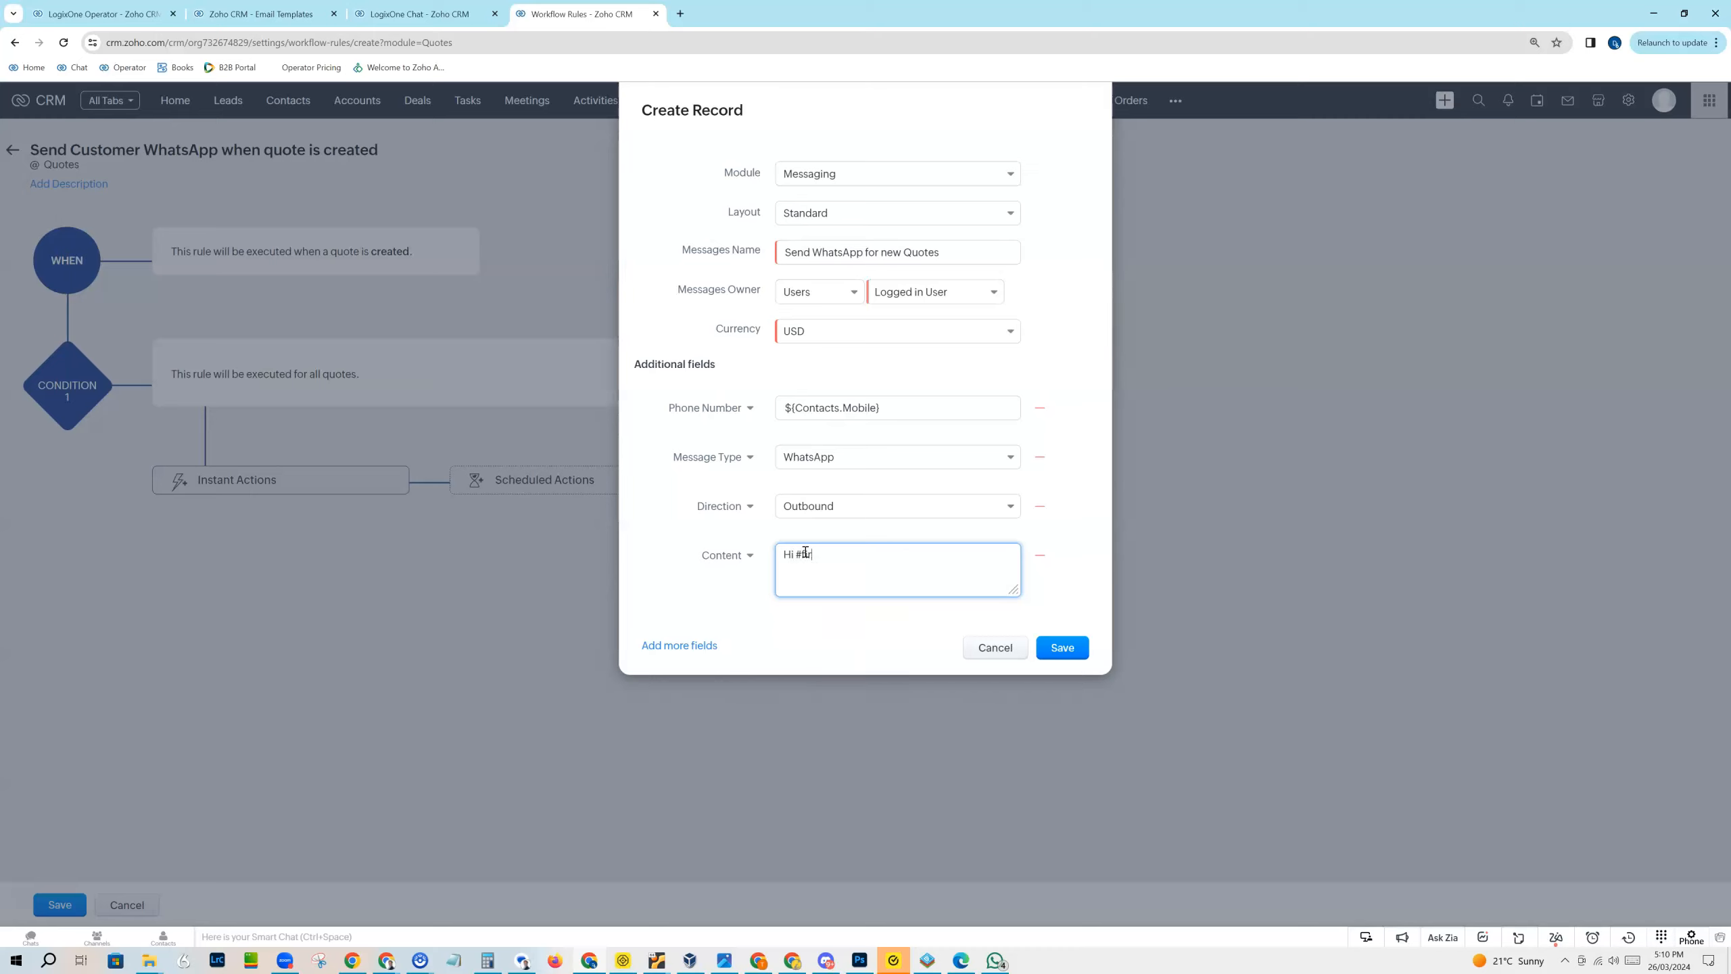
type("ts")
left_click(809, 557)
type("ir")
left_click(862, 591)
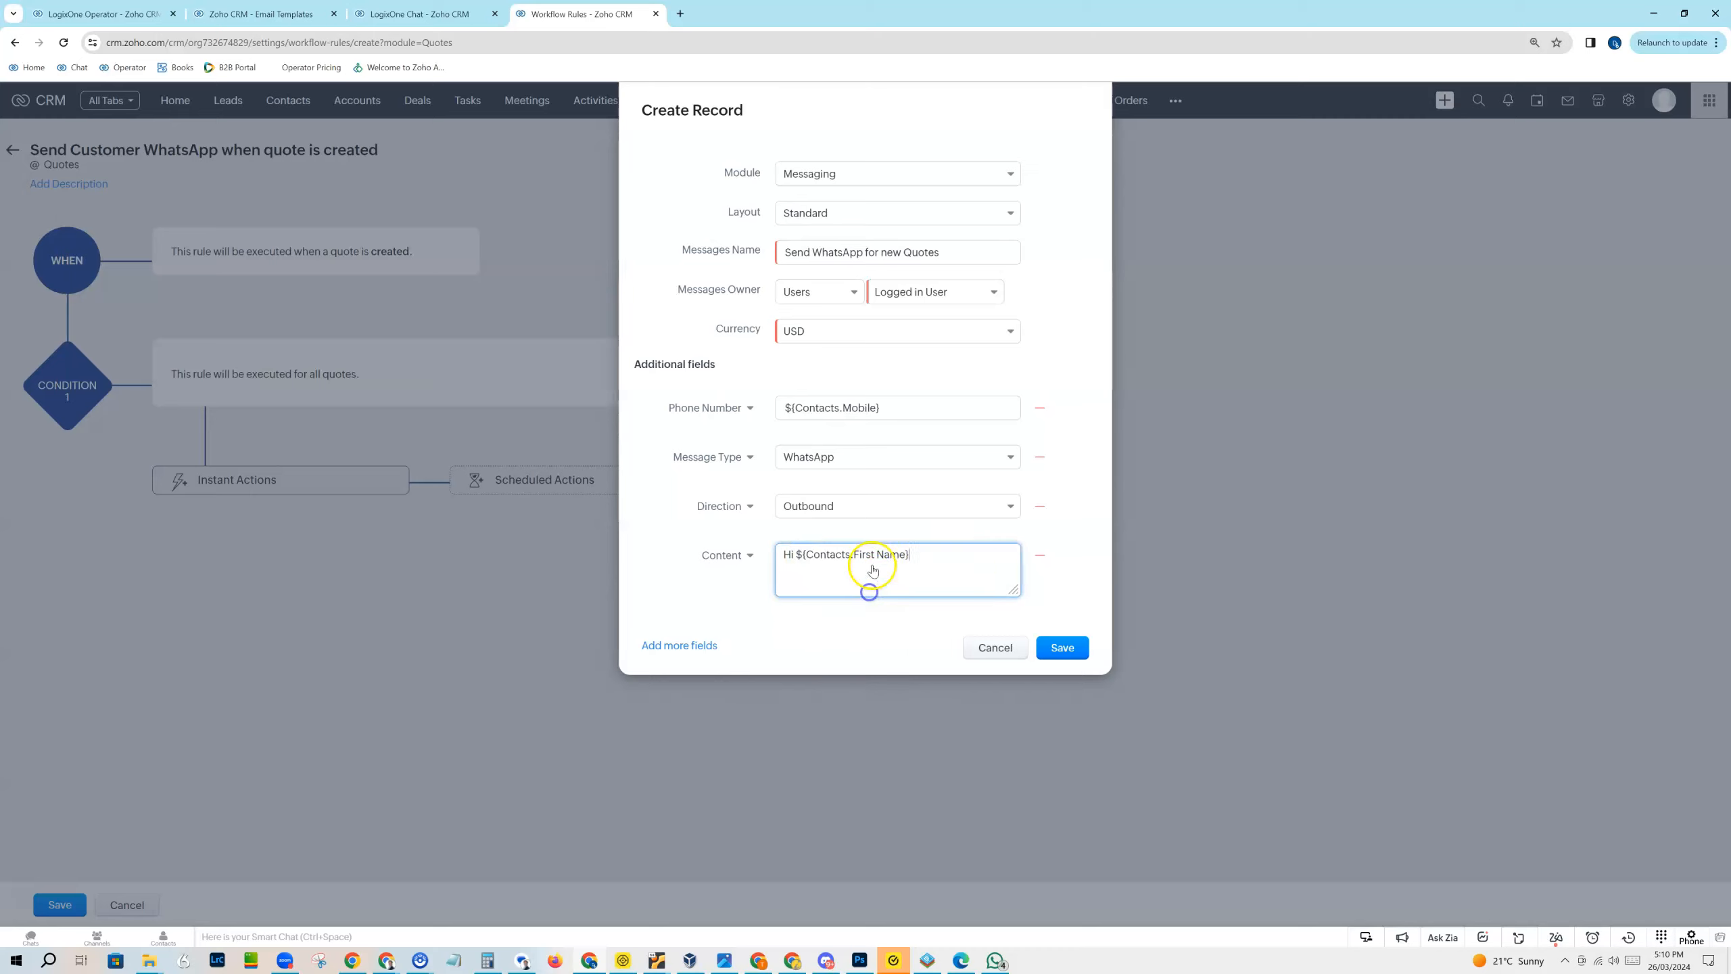
Step: Continue the message with ", thanks for the quote request we have sent it to the following email address:" and, after a blank line, the Contacts Email merge field
type(", thanks for the quote request we have sent it to the following em")
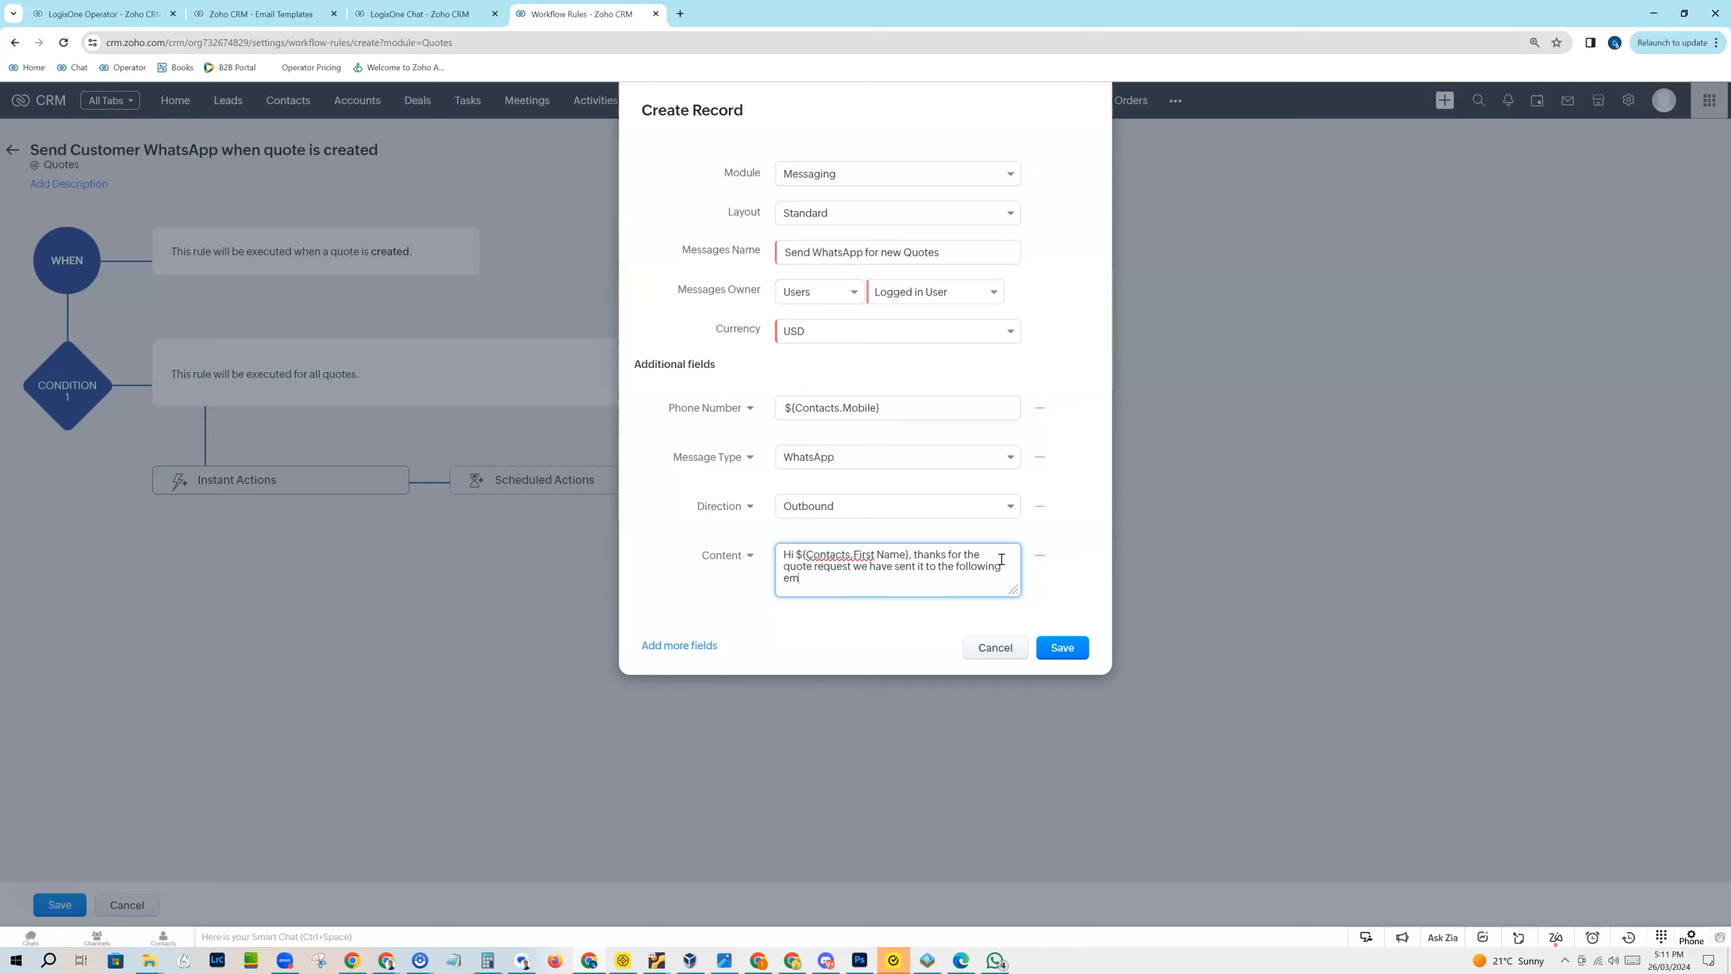
type(":")
key("Return")
key("Return")
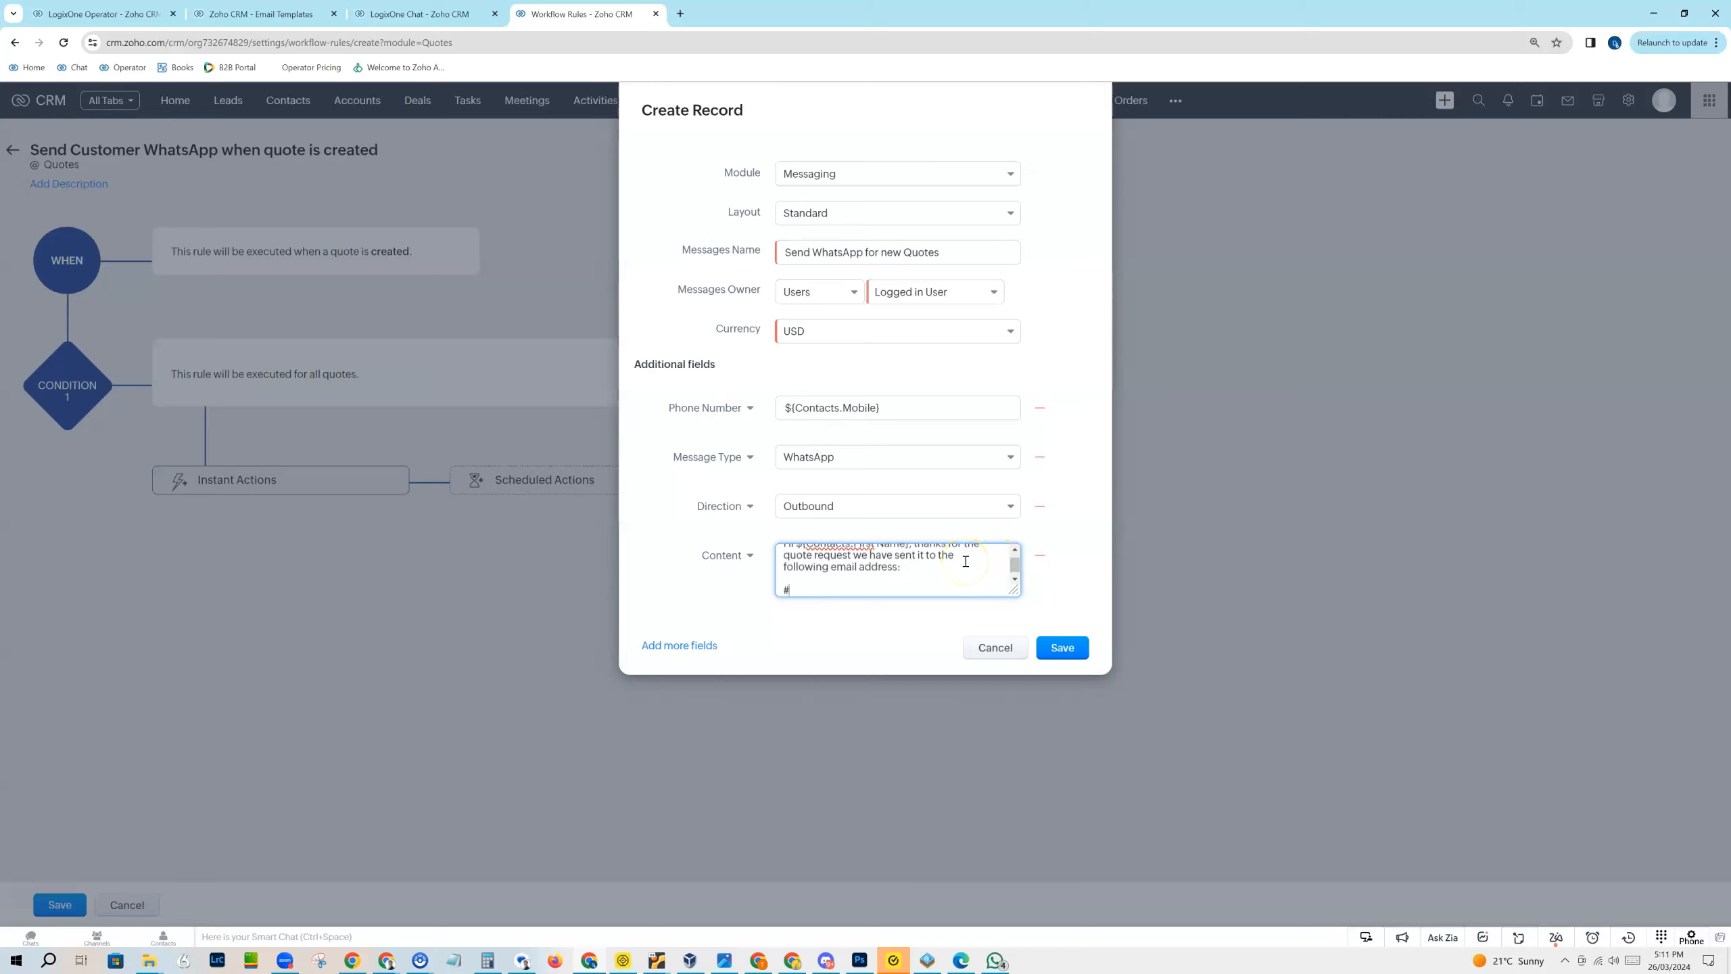
type("#email")
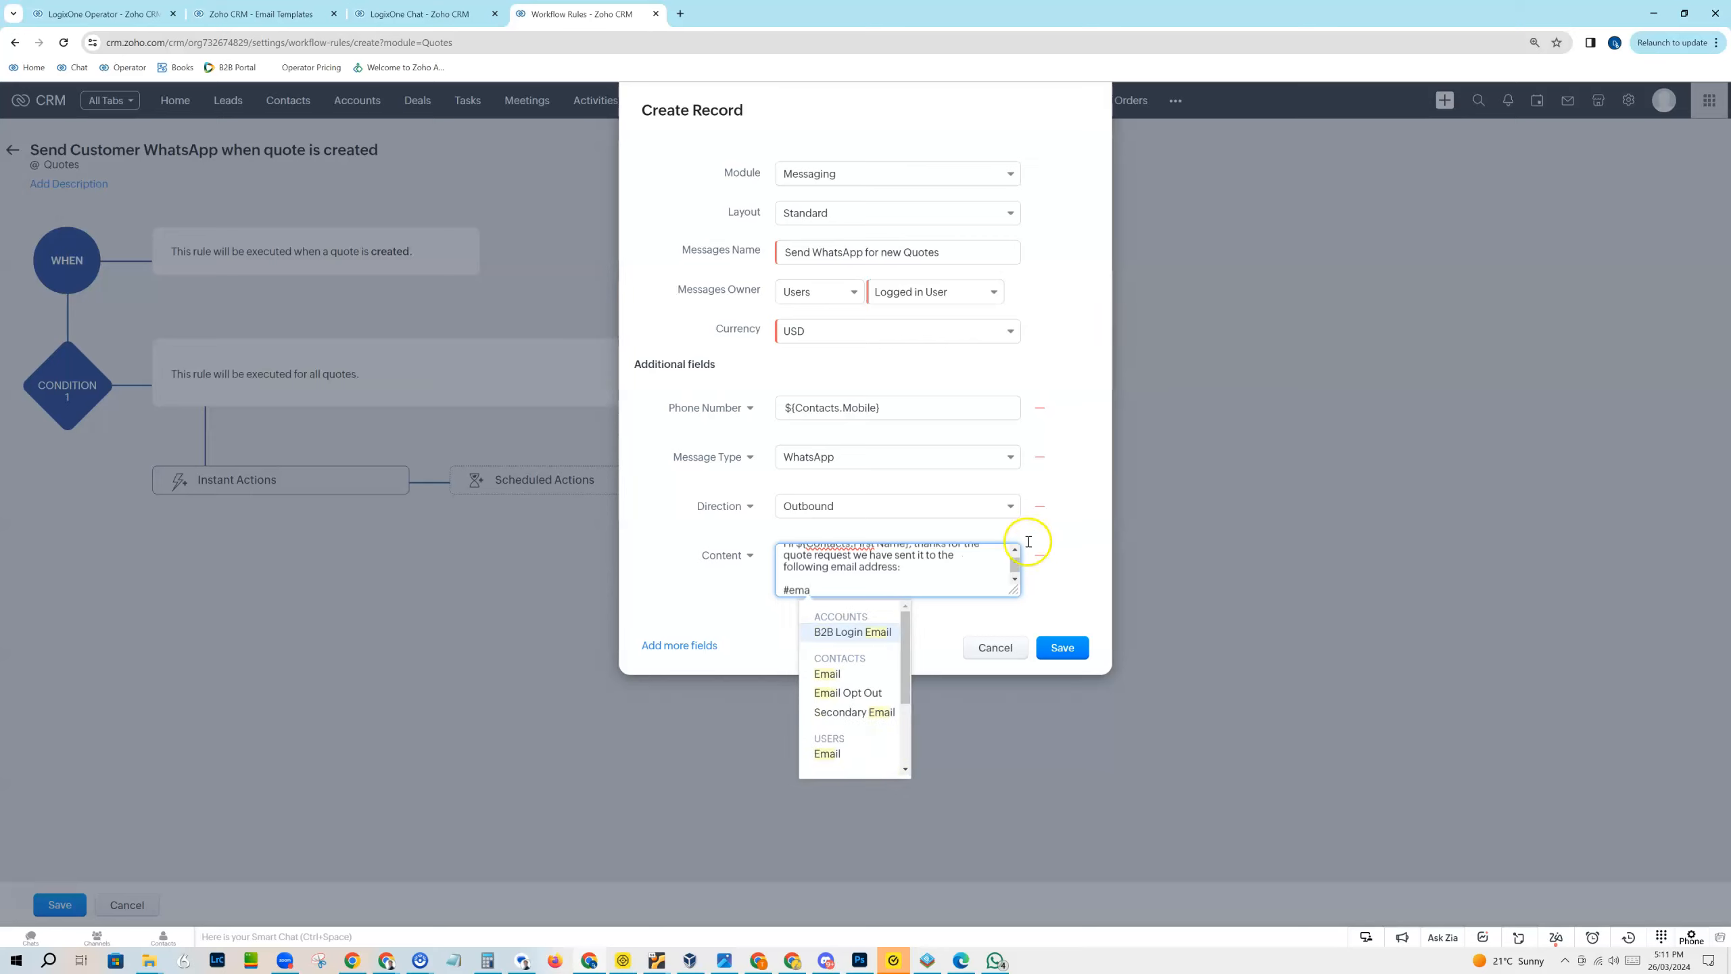
left_click(866, 672)
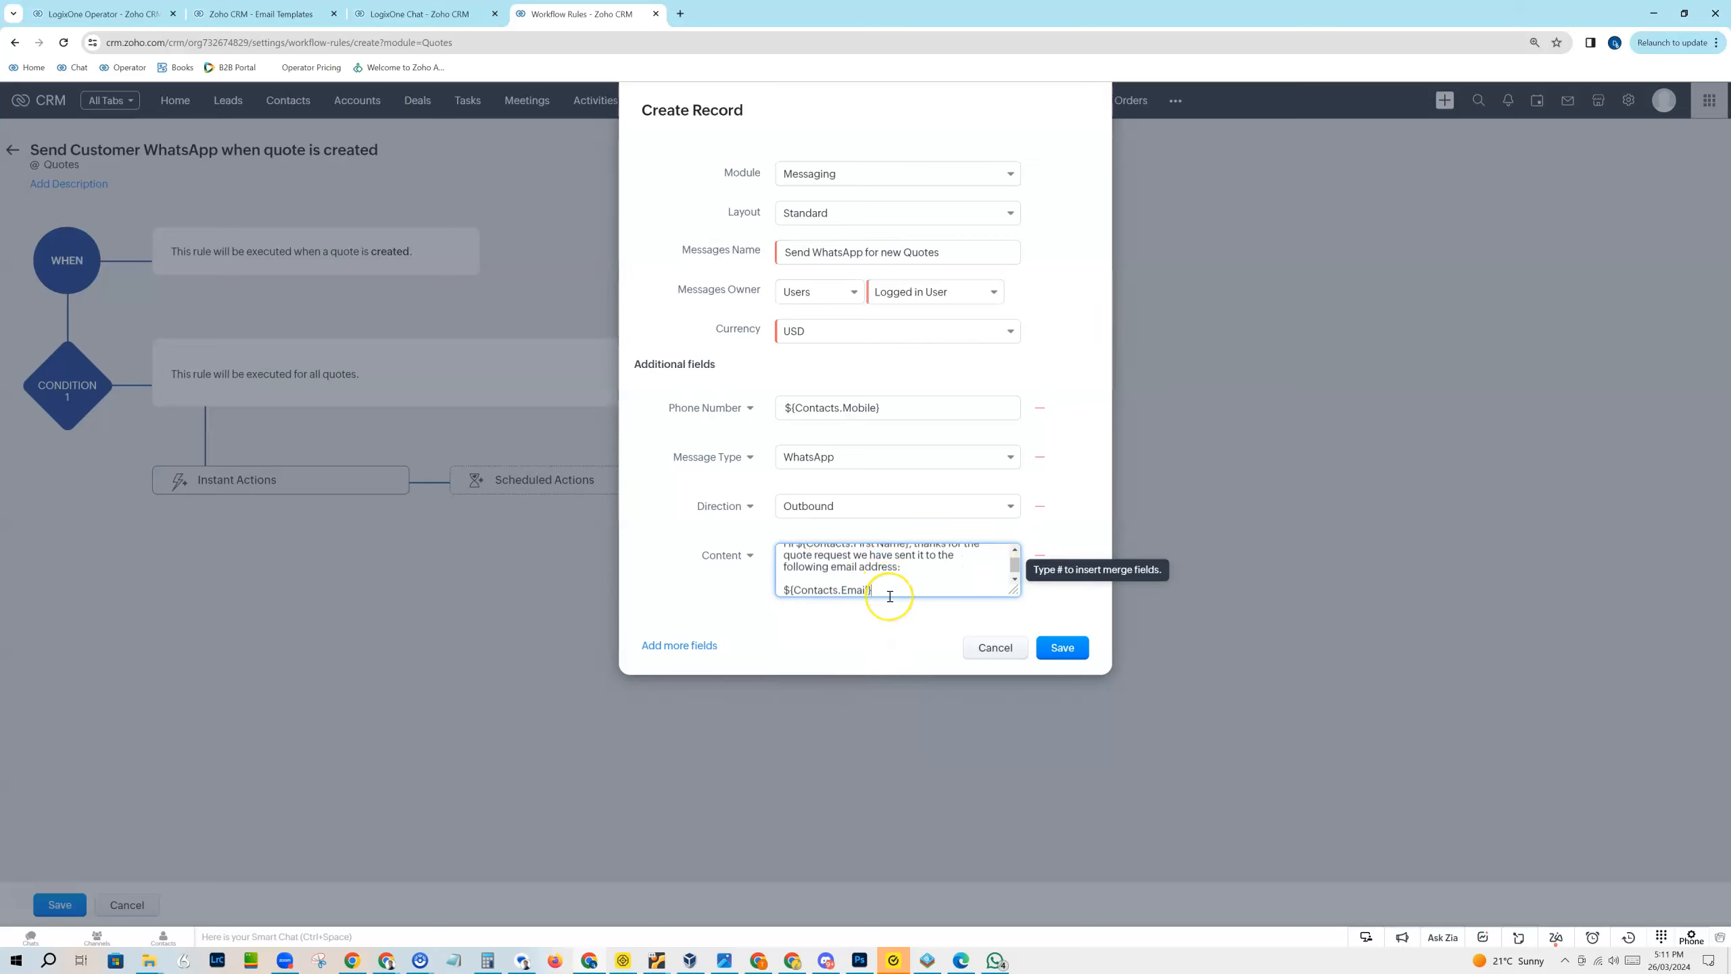
Step: Add a new paragraph reading "Your Quote no is :" with the Quotes Quote Number merge field on the line below
key("Return")
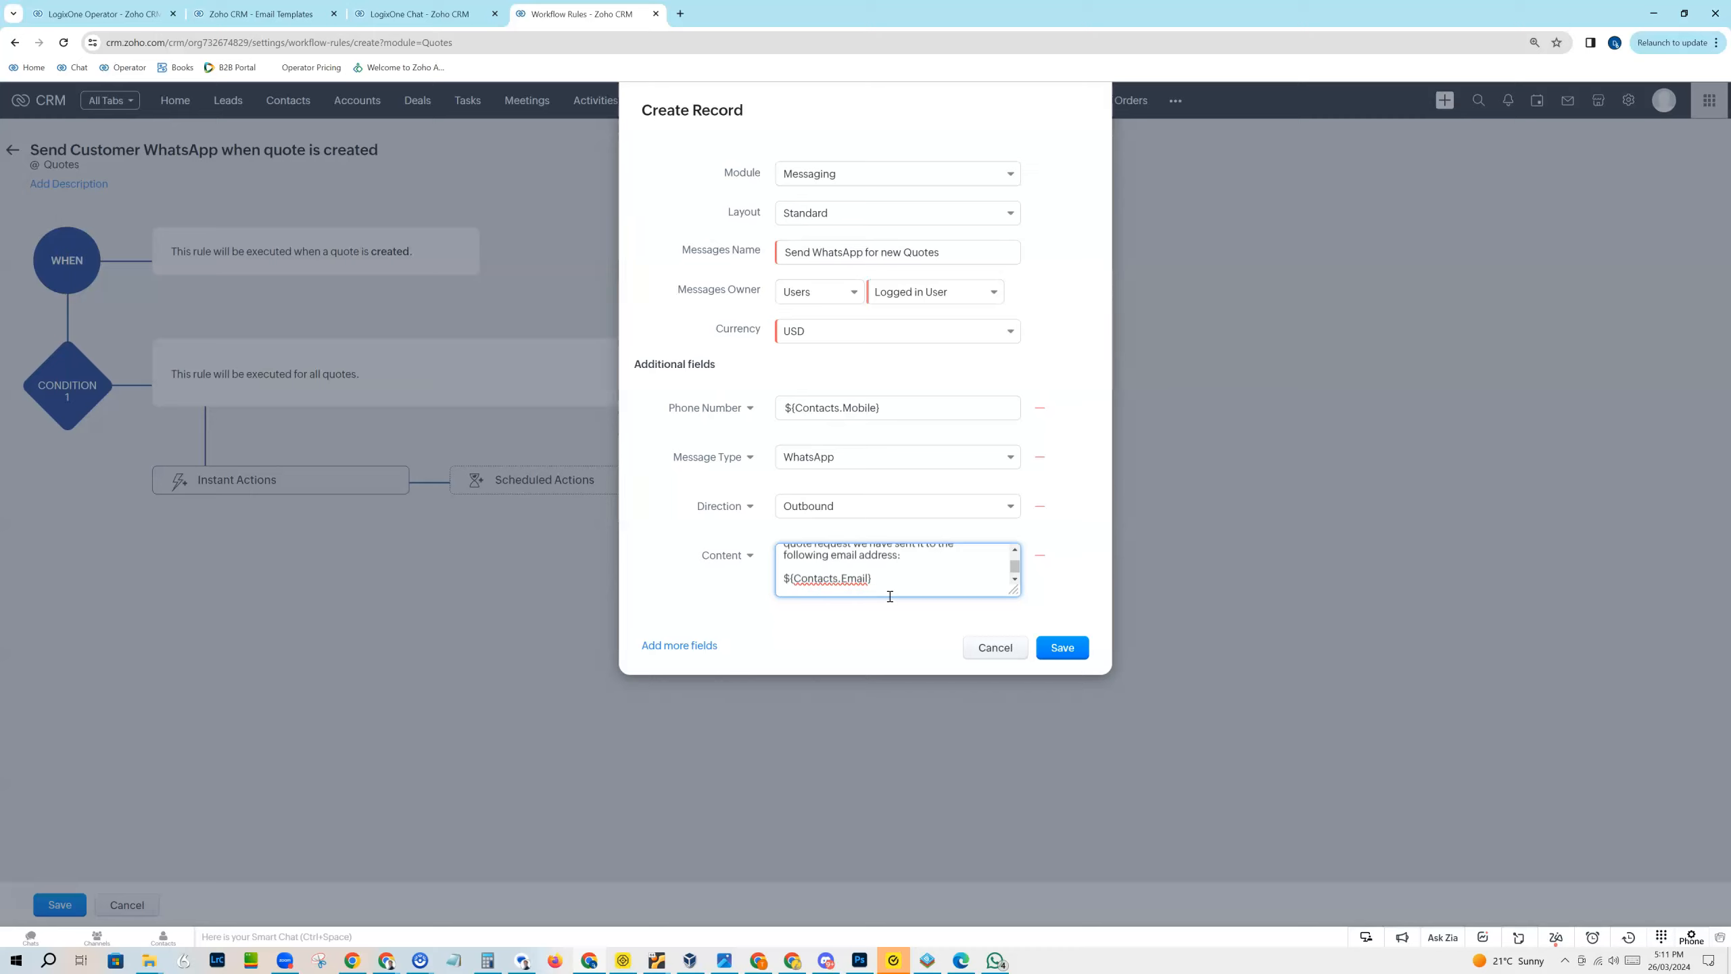
key("Return")
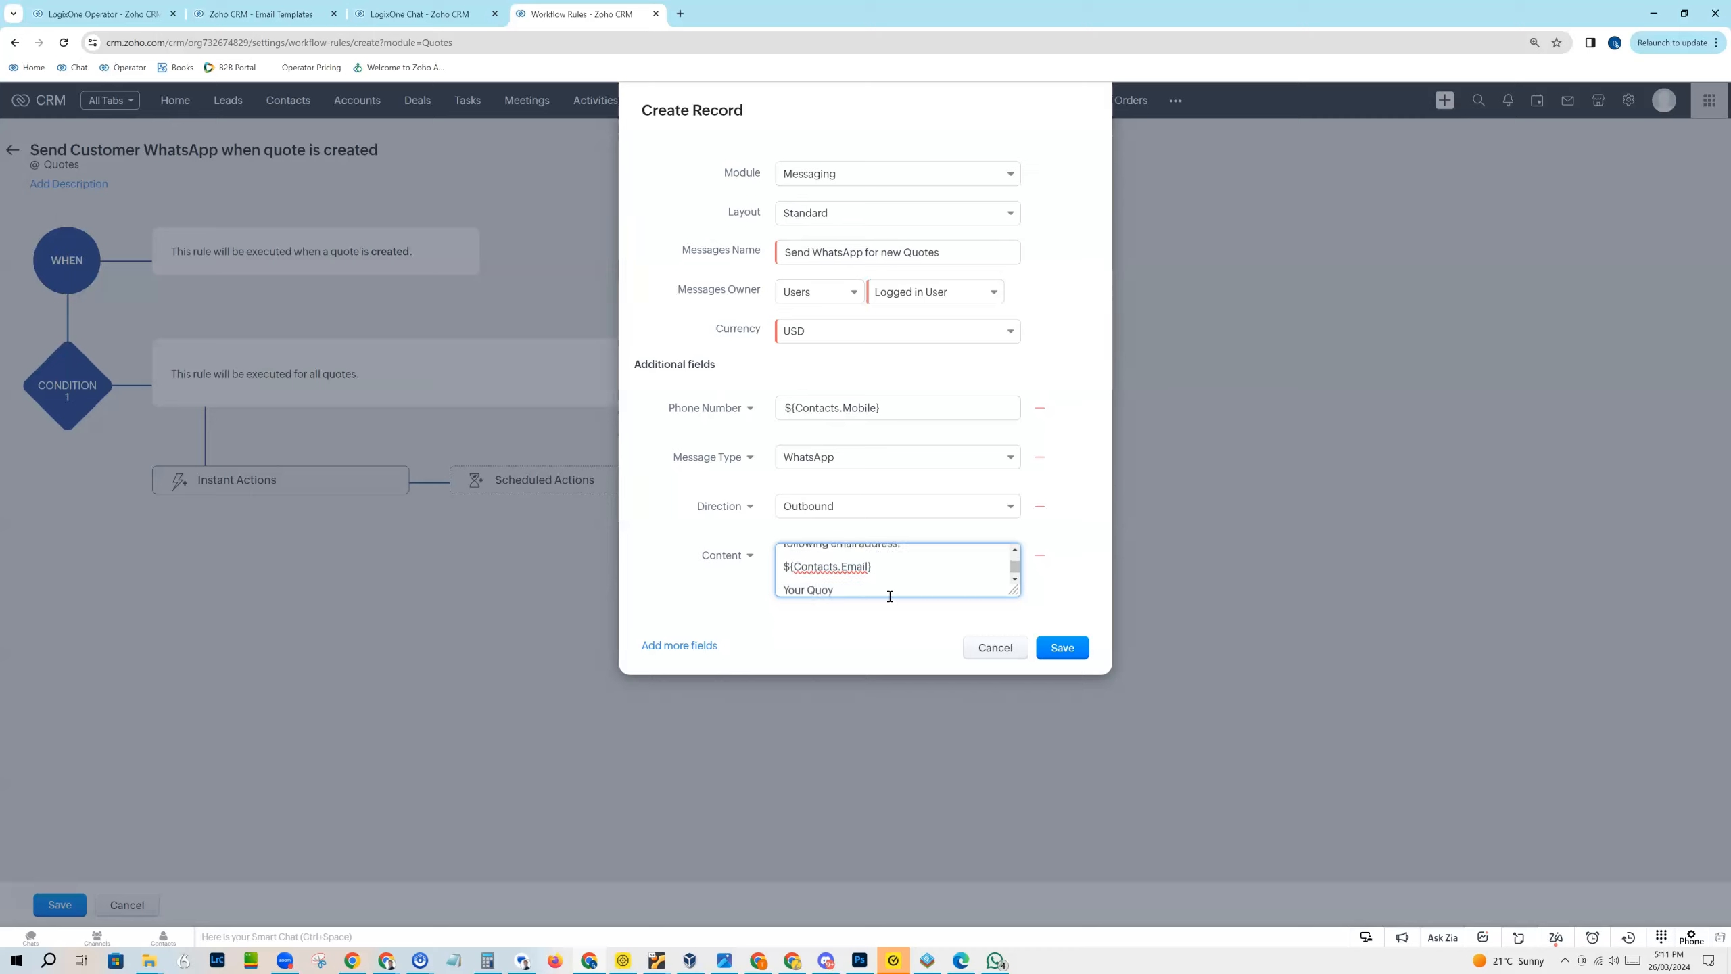
type("Your Quote no is :")
key("Return")
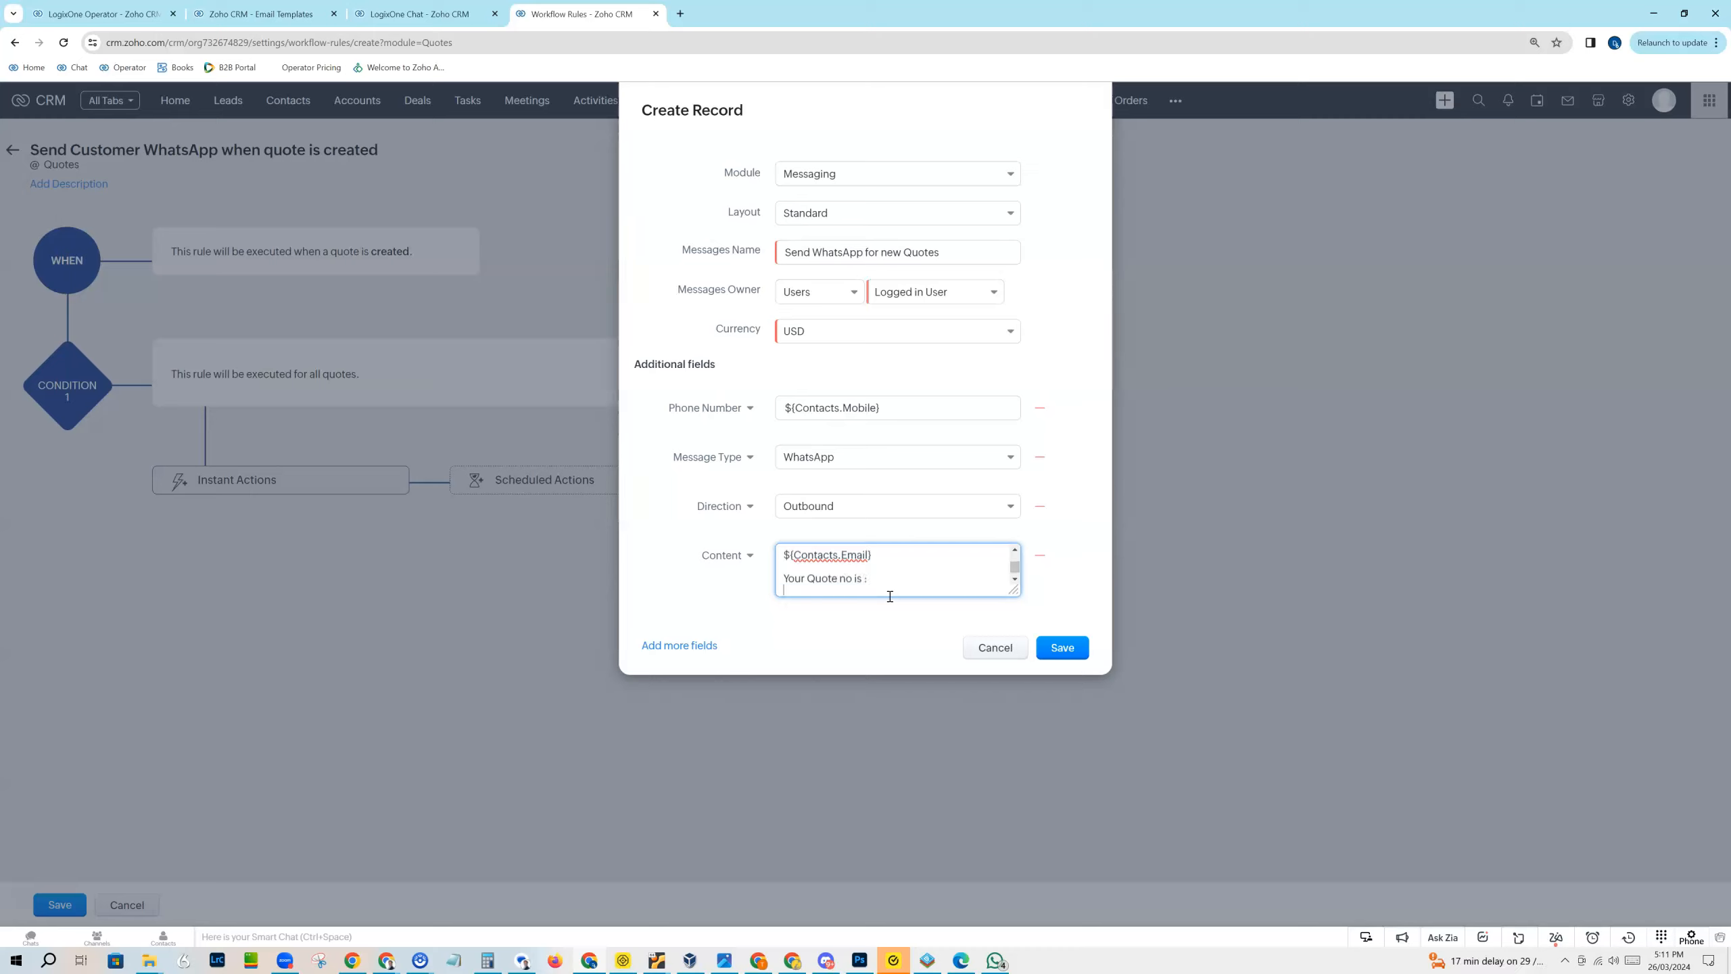
type("#")
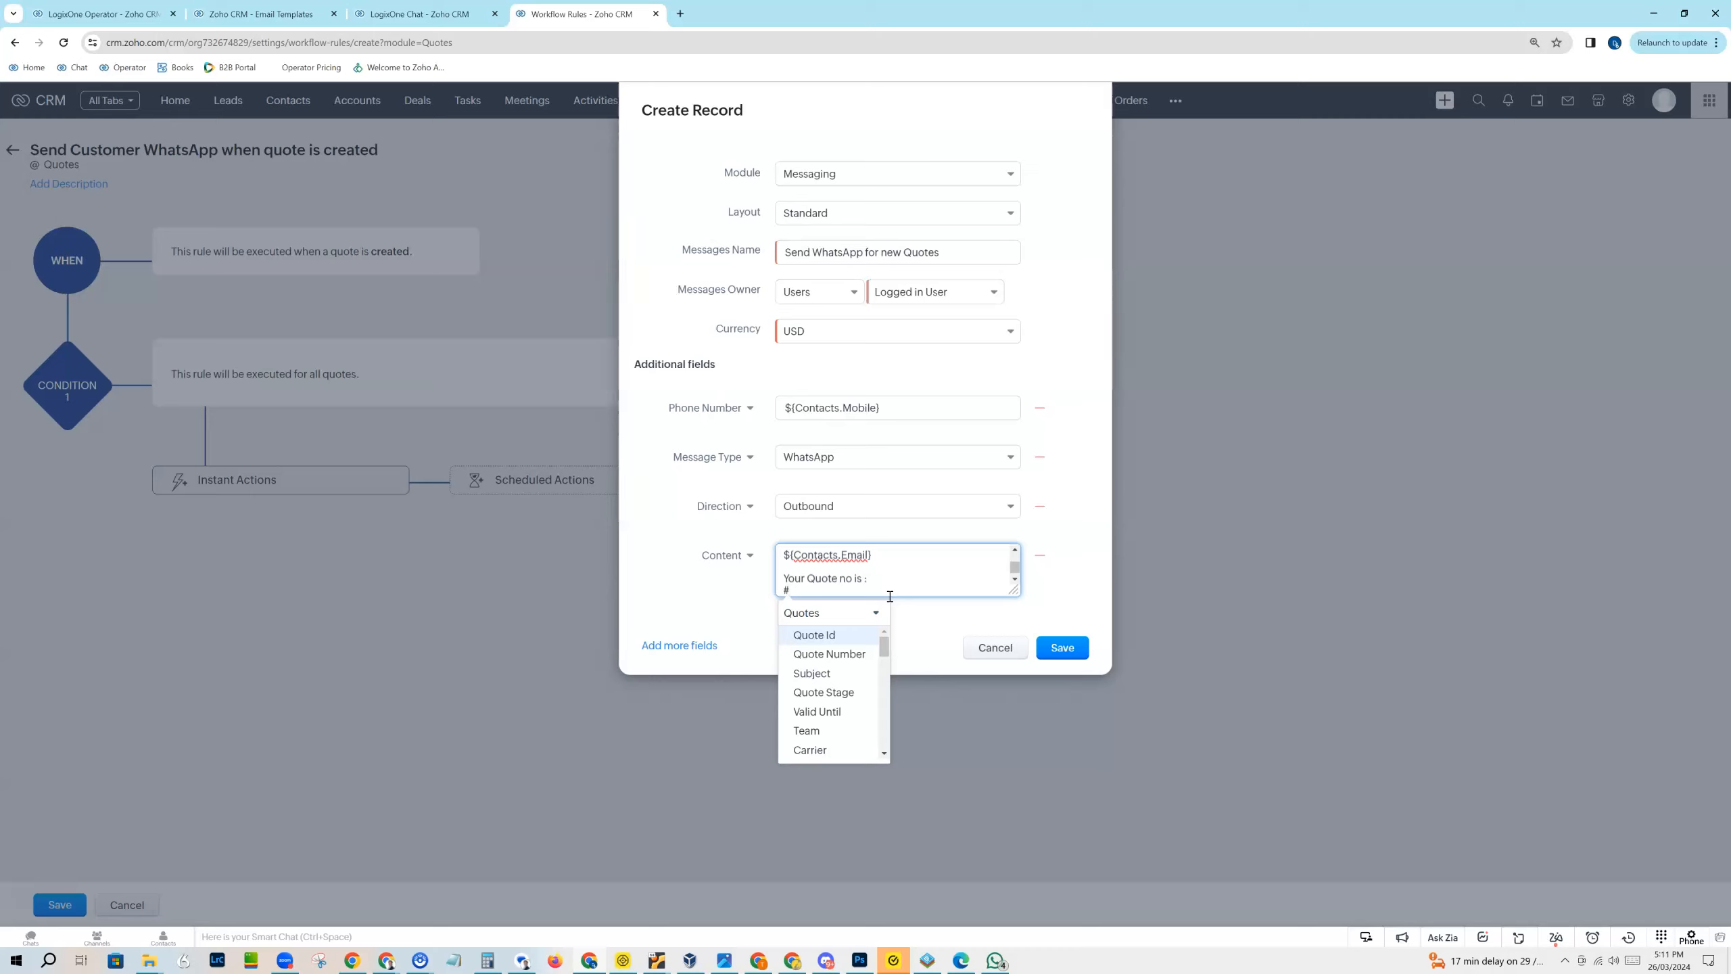
left_click(811, 648)
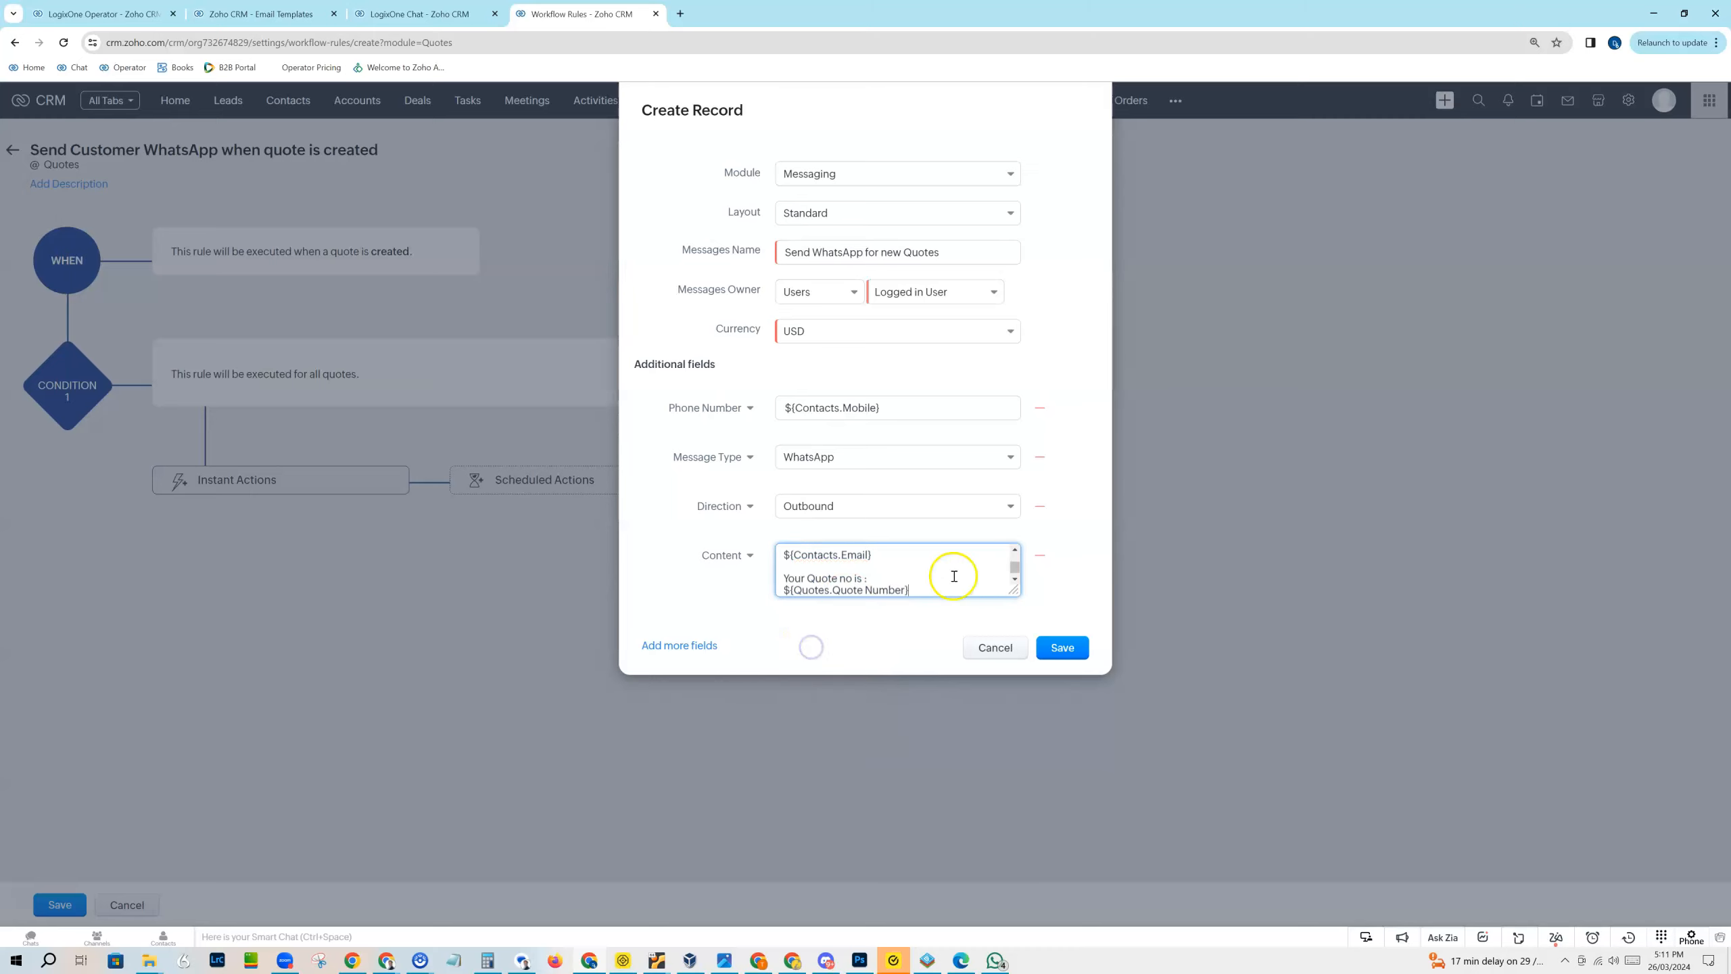
Step: Finish the message with the paragraphs "Please do respond here with any questions?" and "Thanks", and save the record action
key("Return")
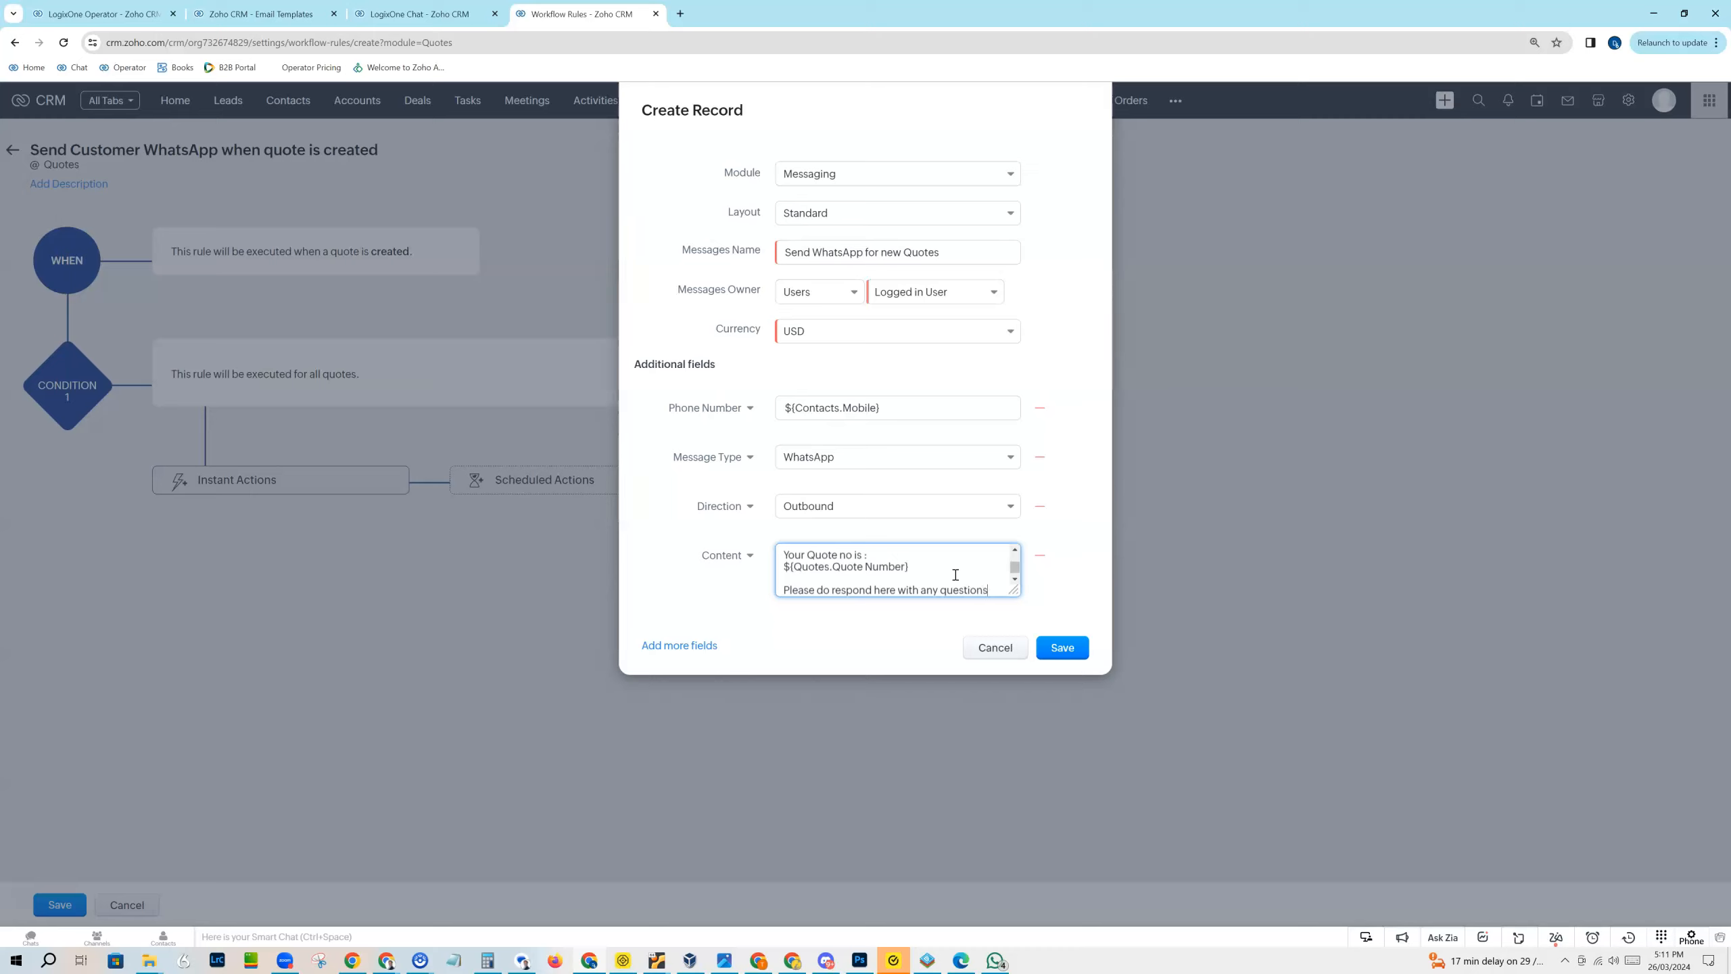
type("?")
key("Return")
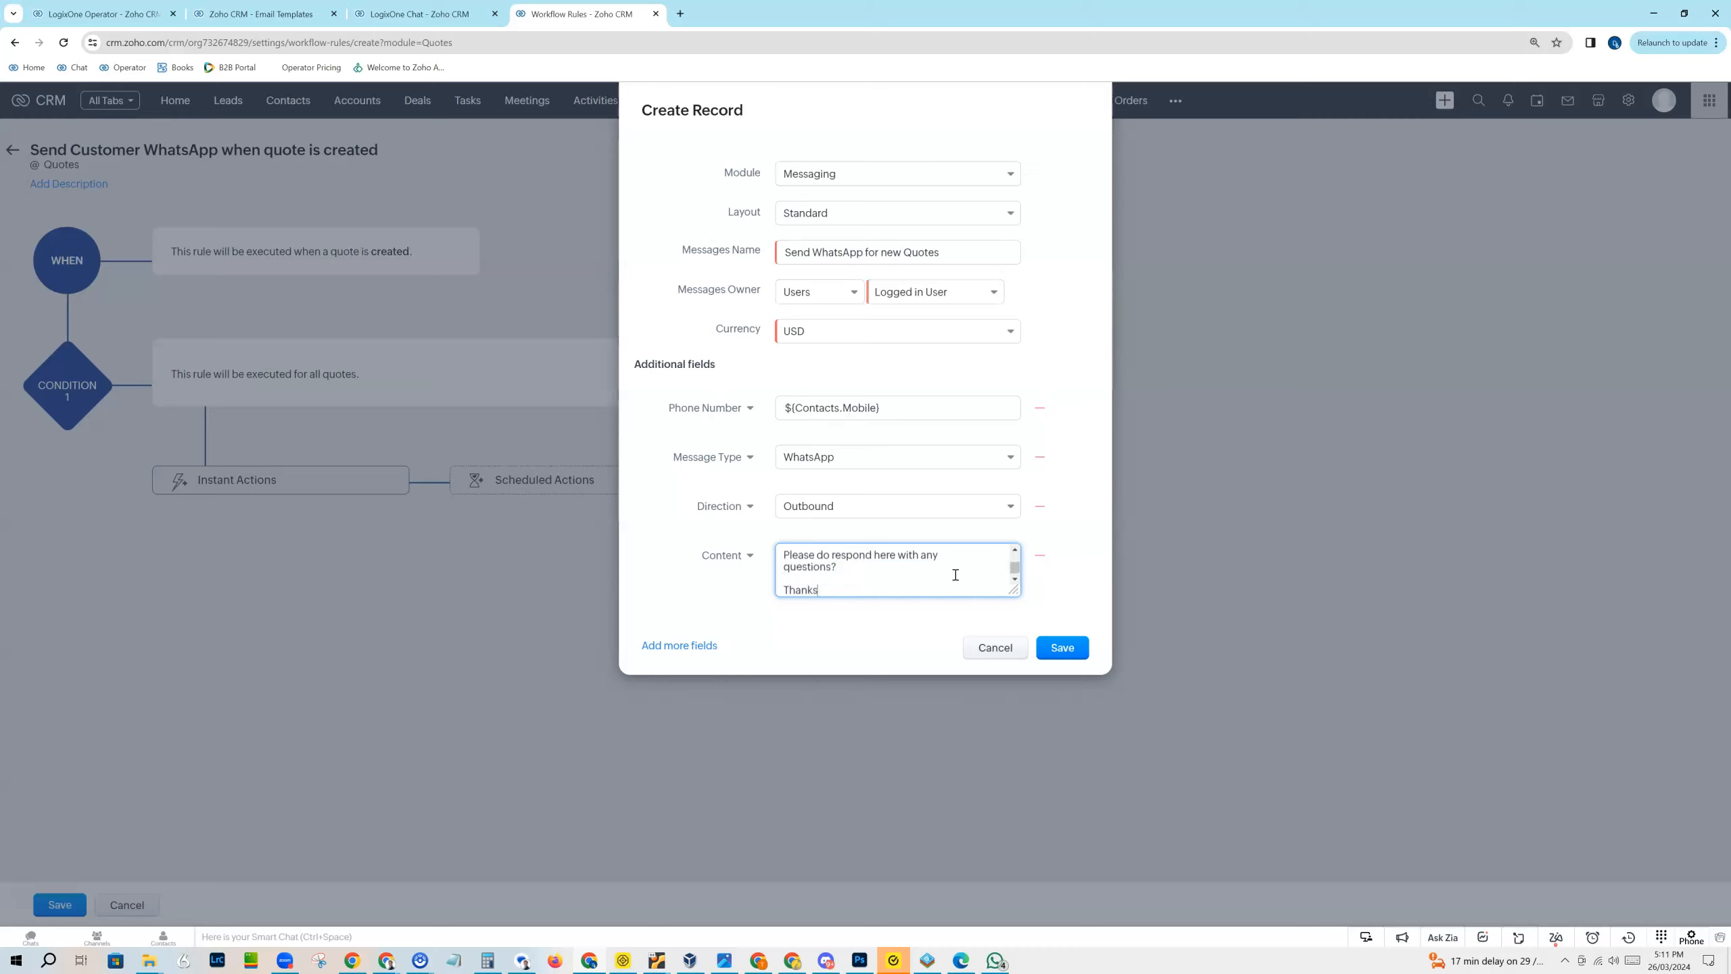
scroll(891, 581, "up", 1)
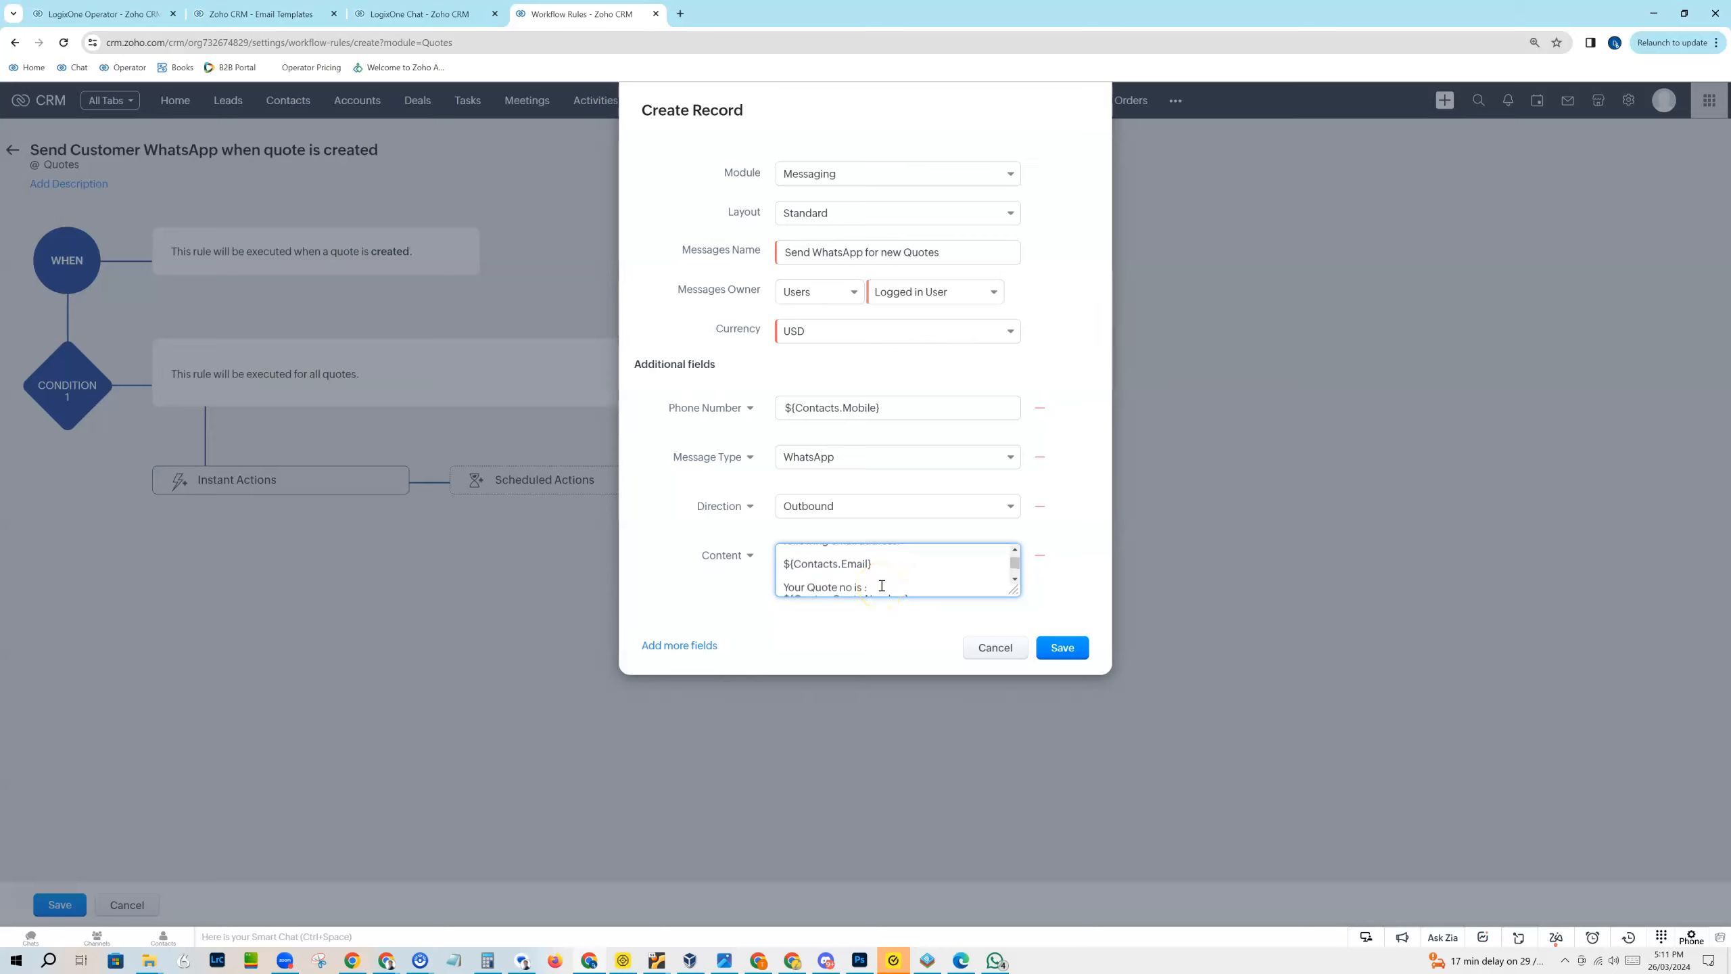
left_click(1057, 647)
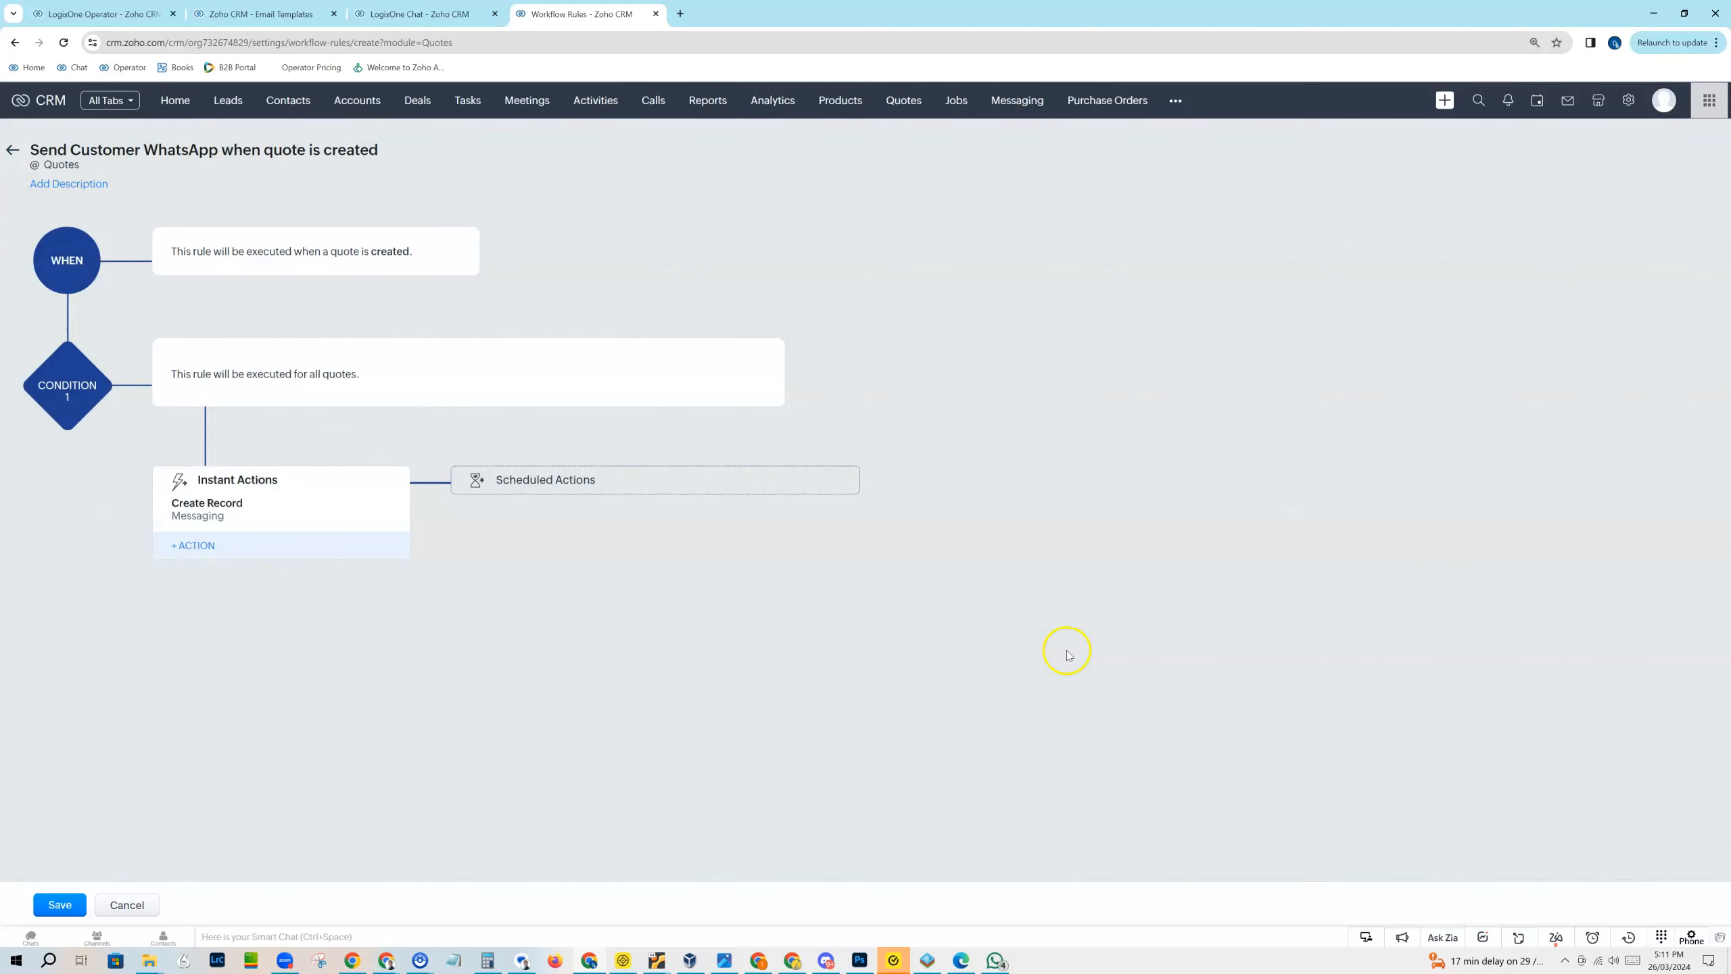
Step: Examine the delay amounts and time units offered for scheduled actions, and leave without adding one
left_click(486, 482)
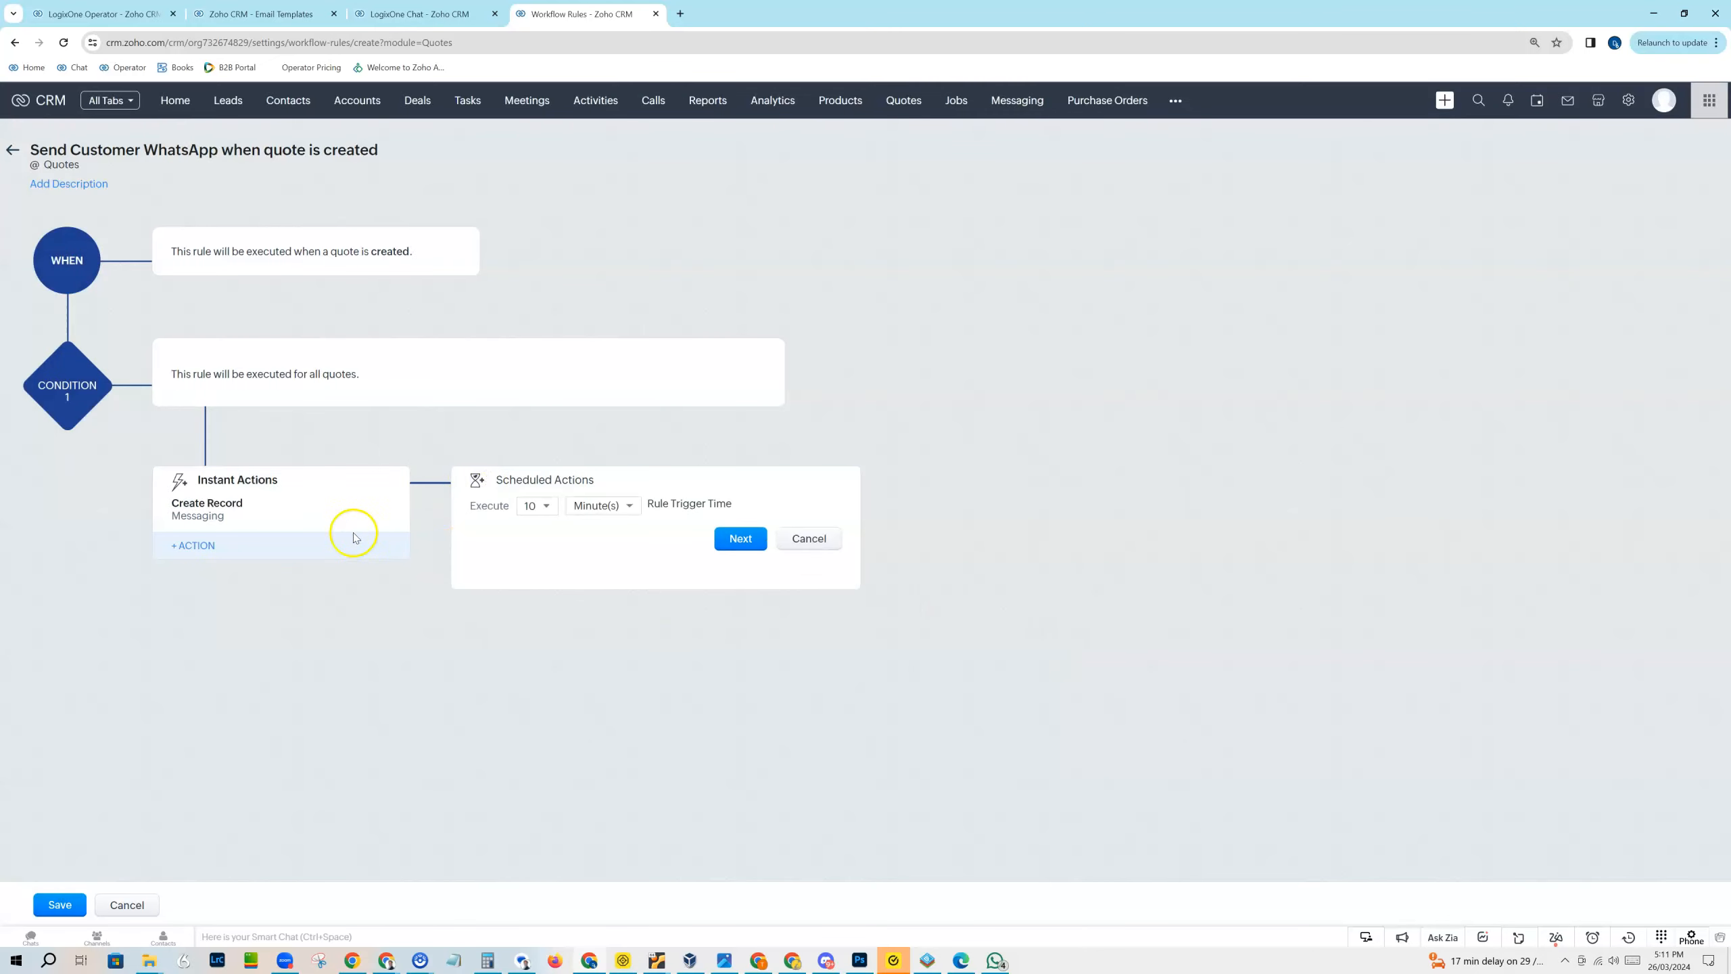
left_click(526, 508)
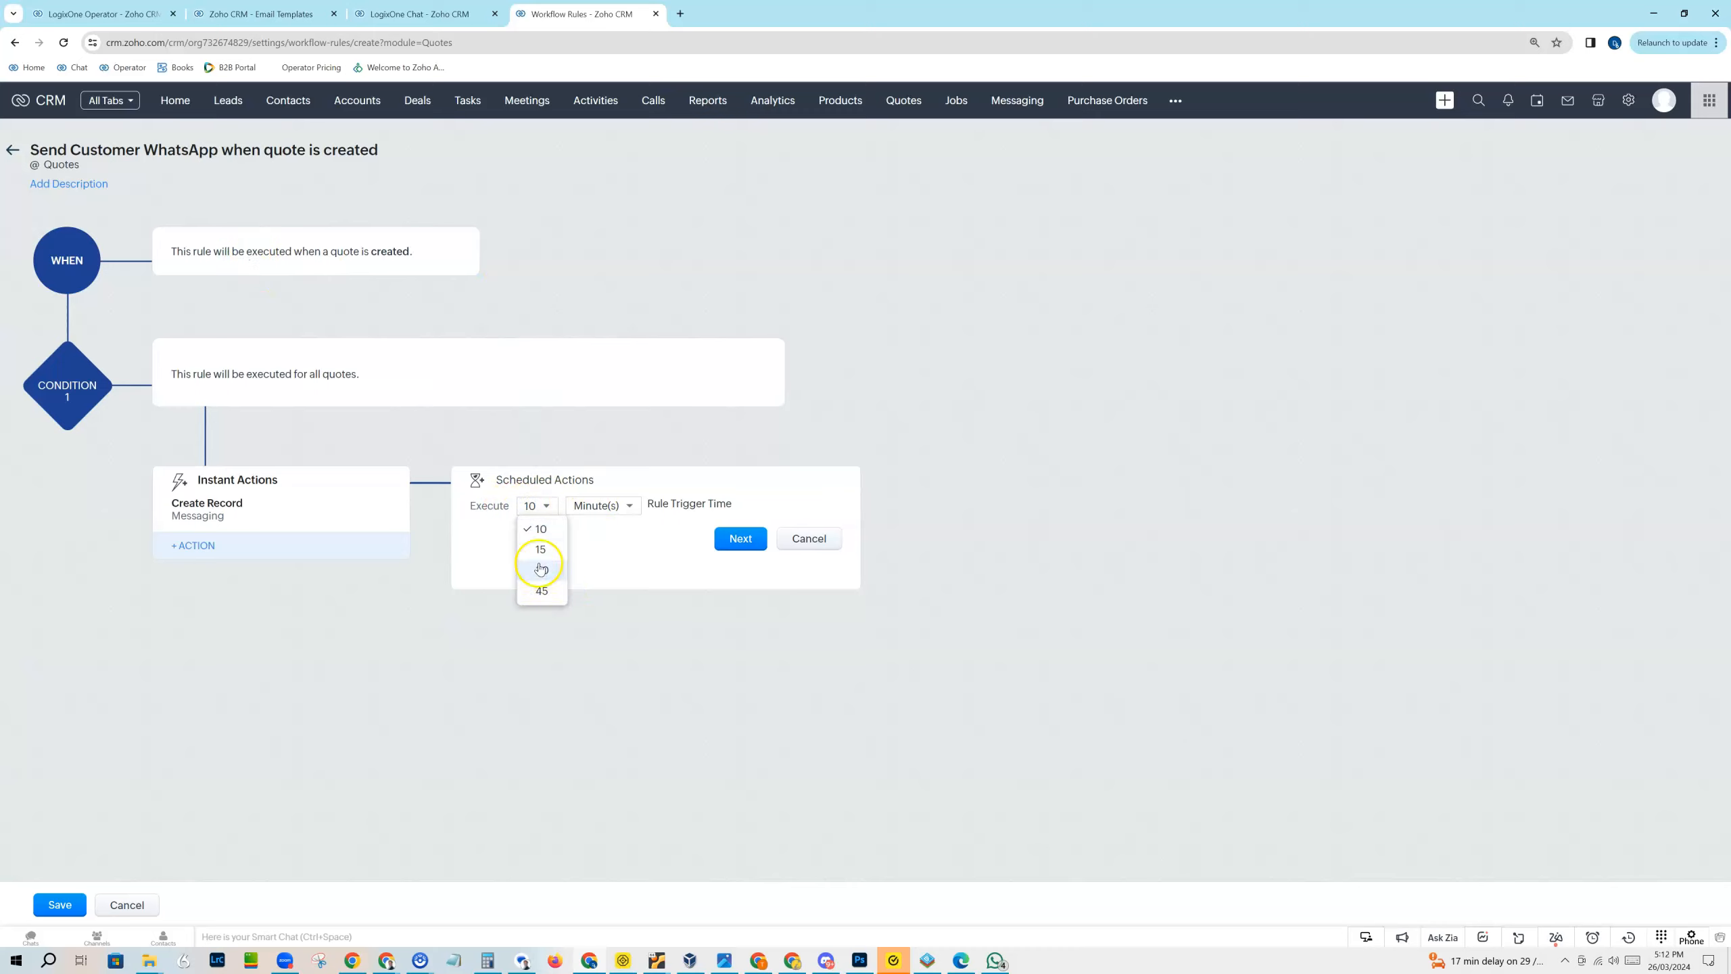
left_click(617, 508)
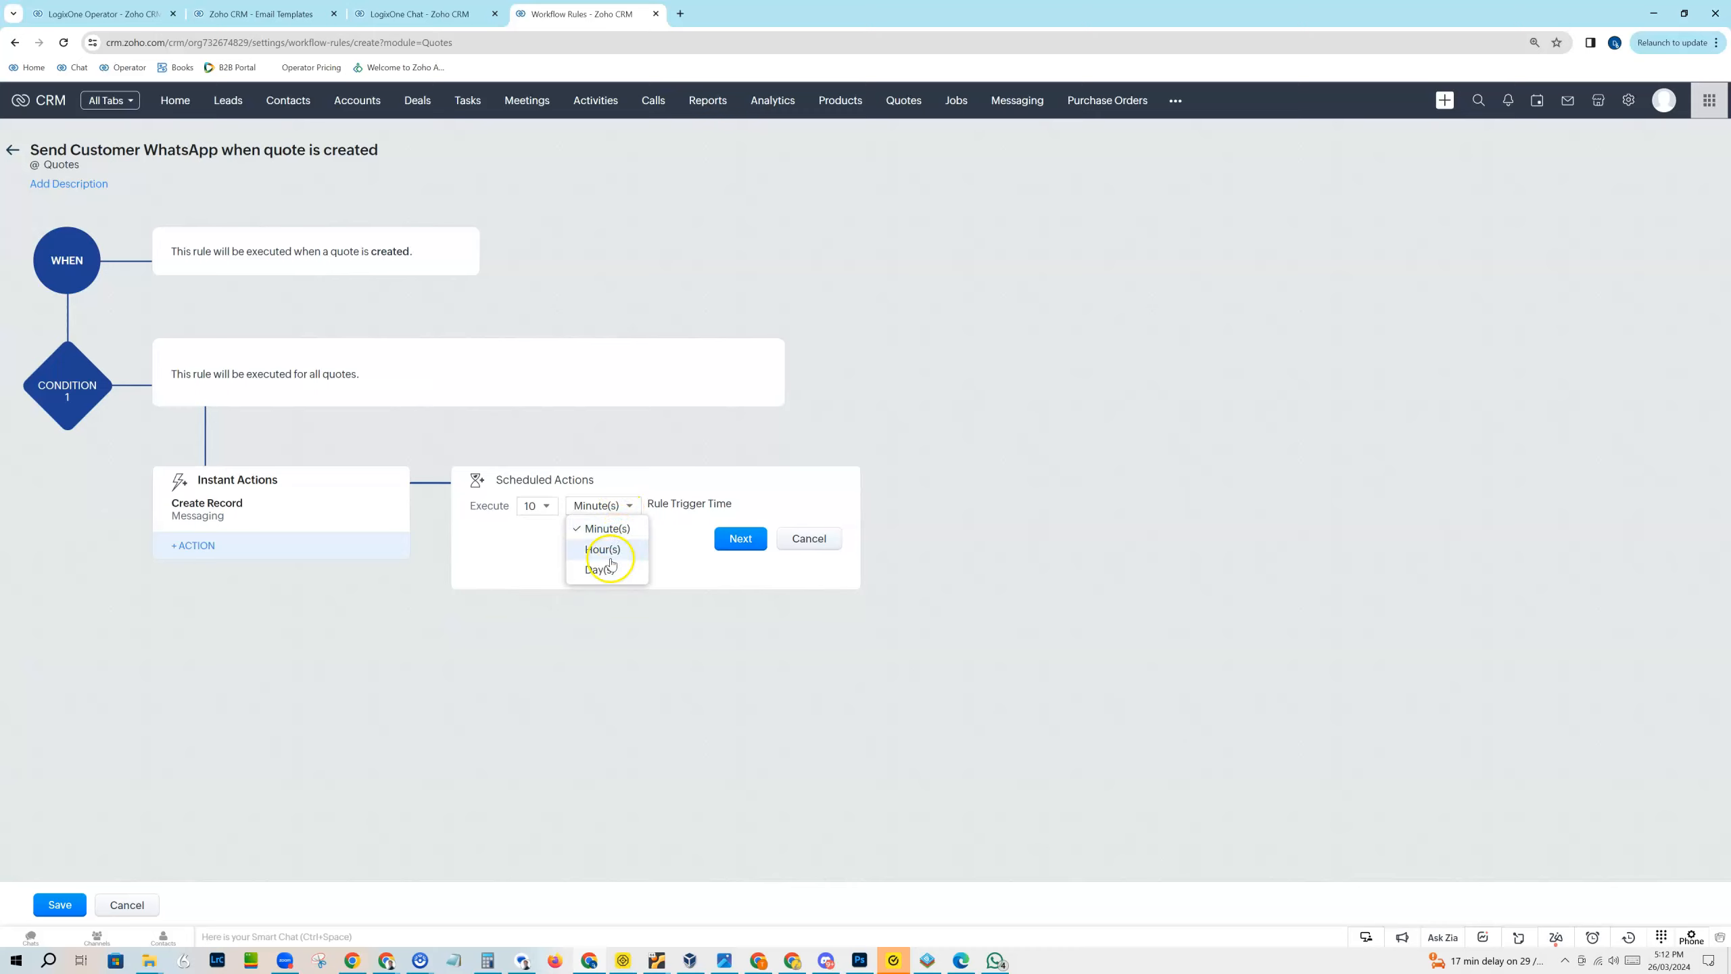
left_click(721, 555)
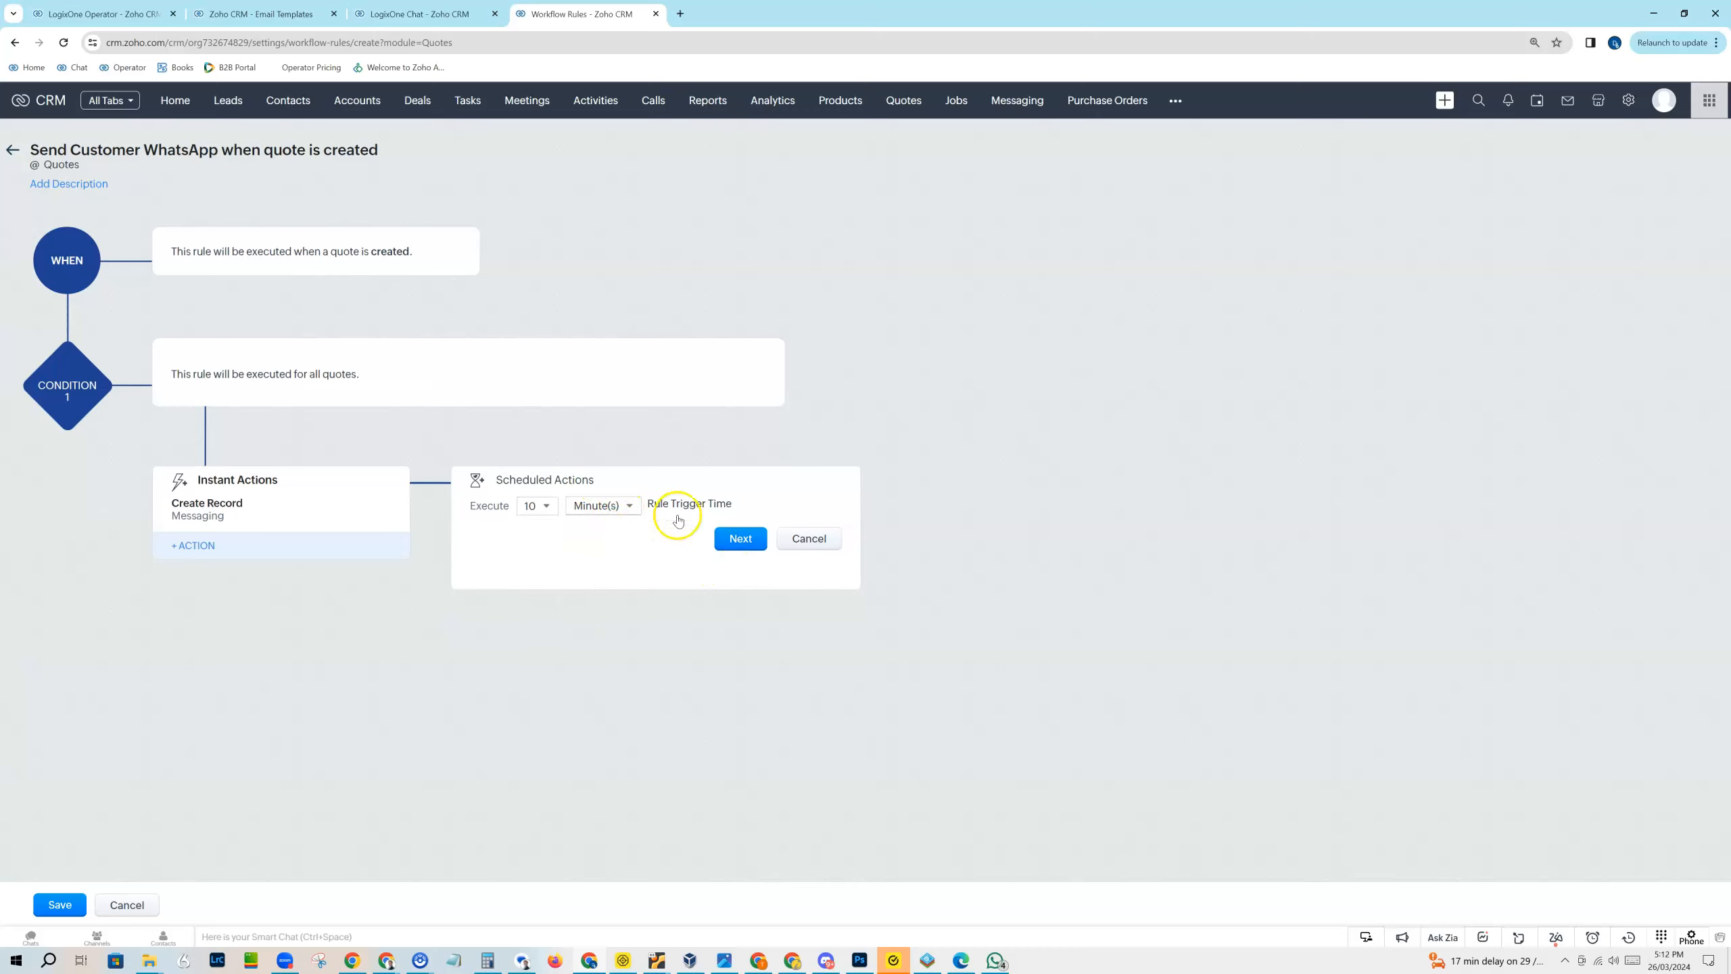
left_click(809, 539)
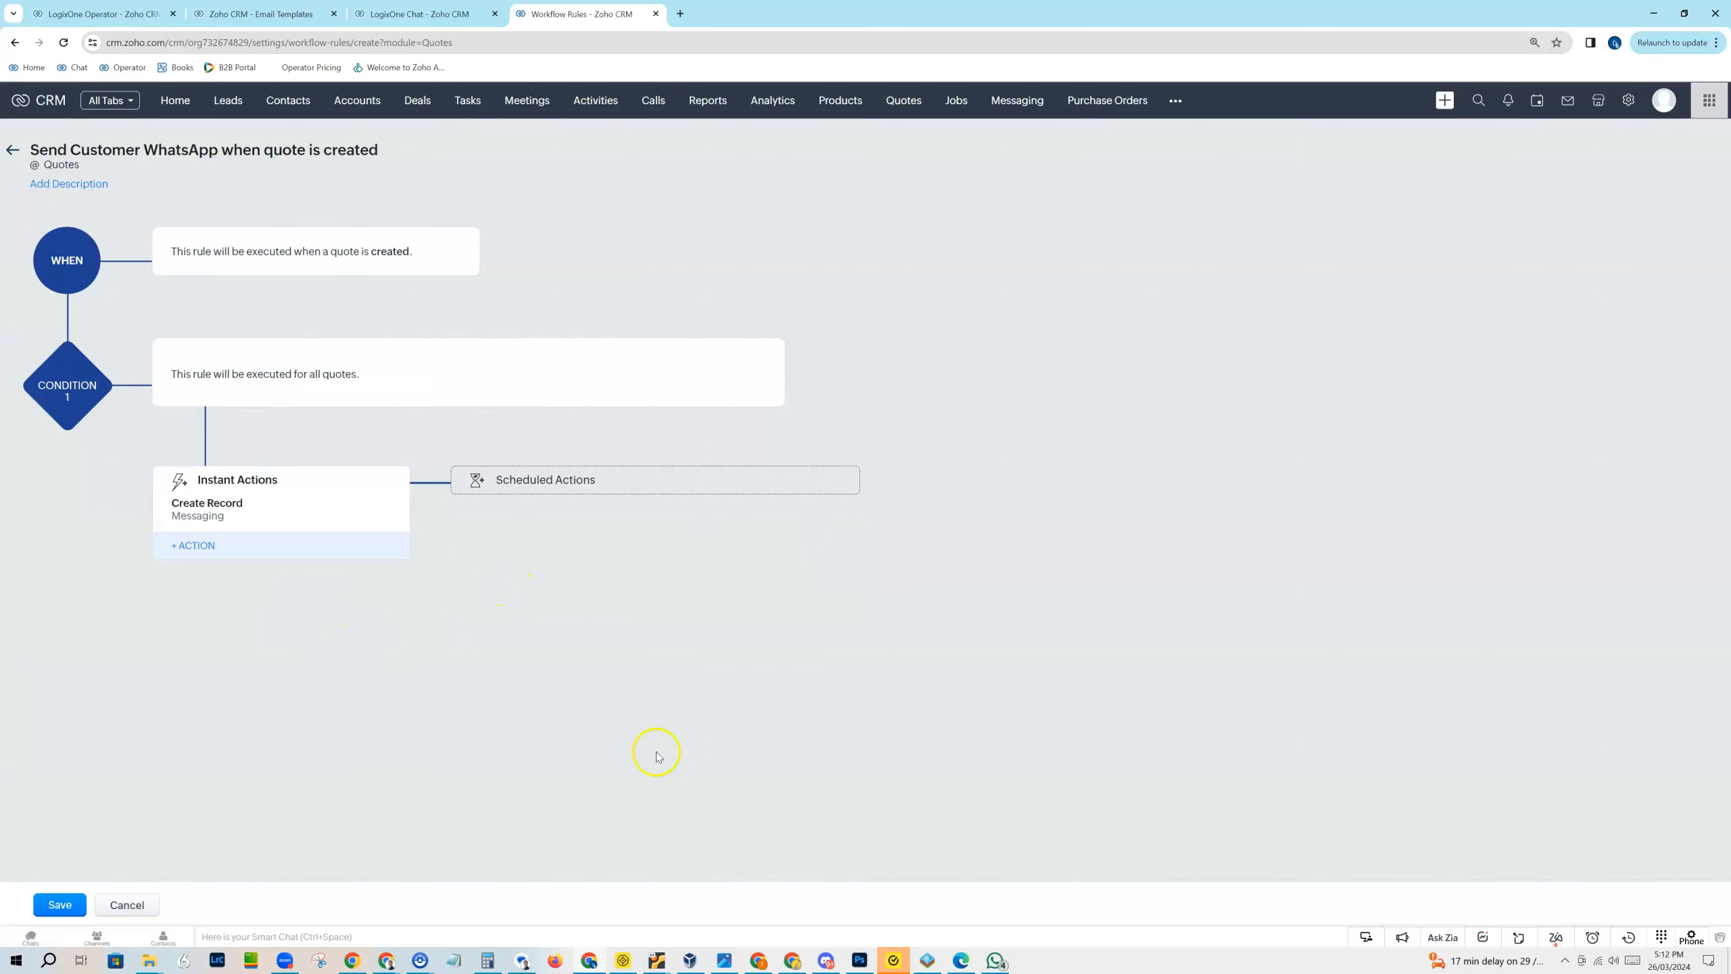
Step: Save the workflow rule and open the test contact's record in the Contacts module
left_click(61, 909)
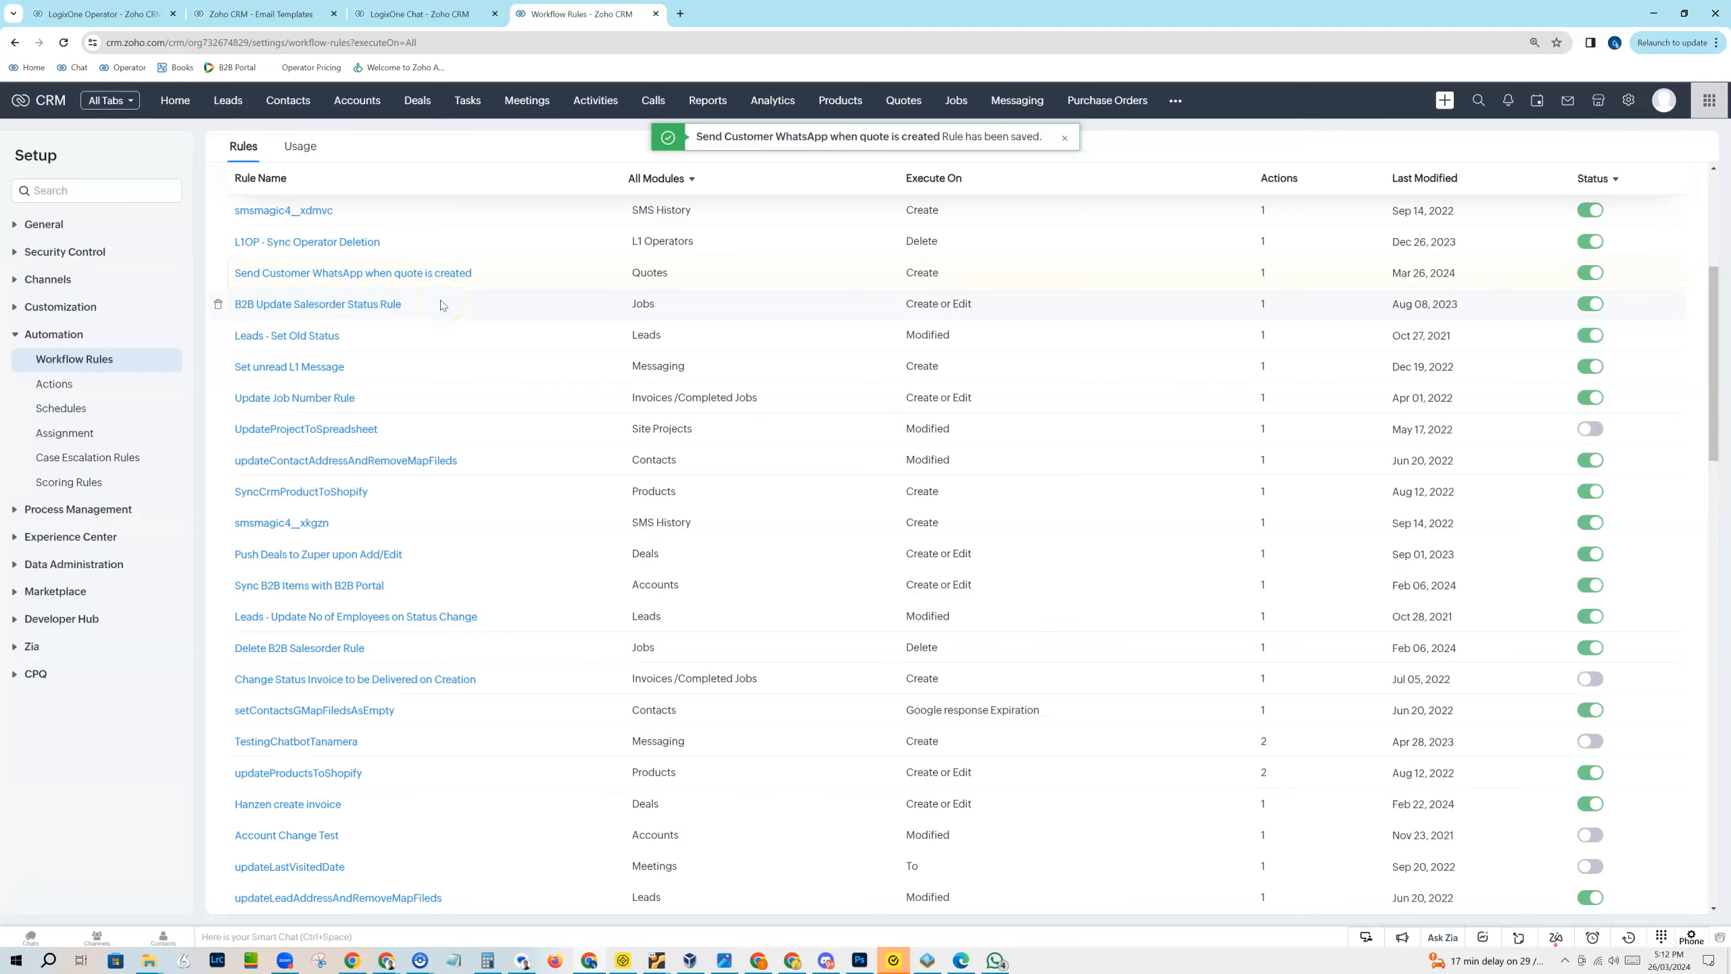
left_click(258, 13)
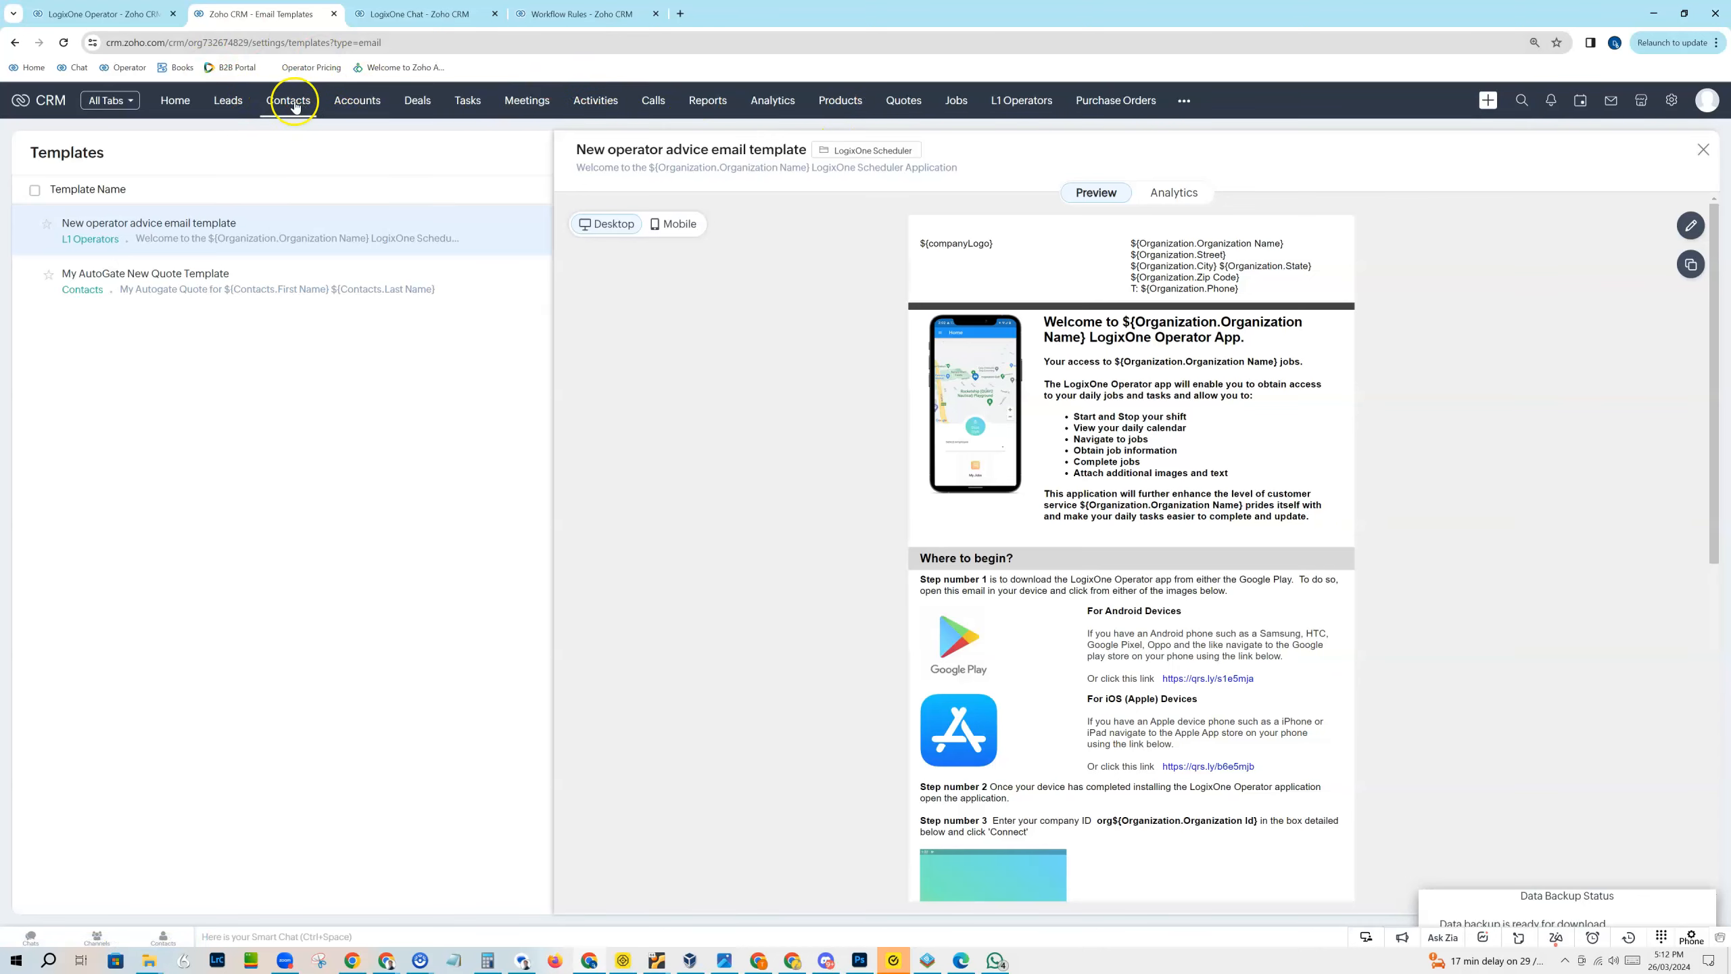
left_click(408, 14)
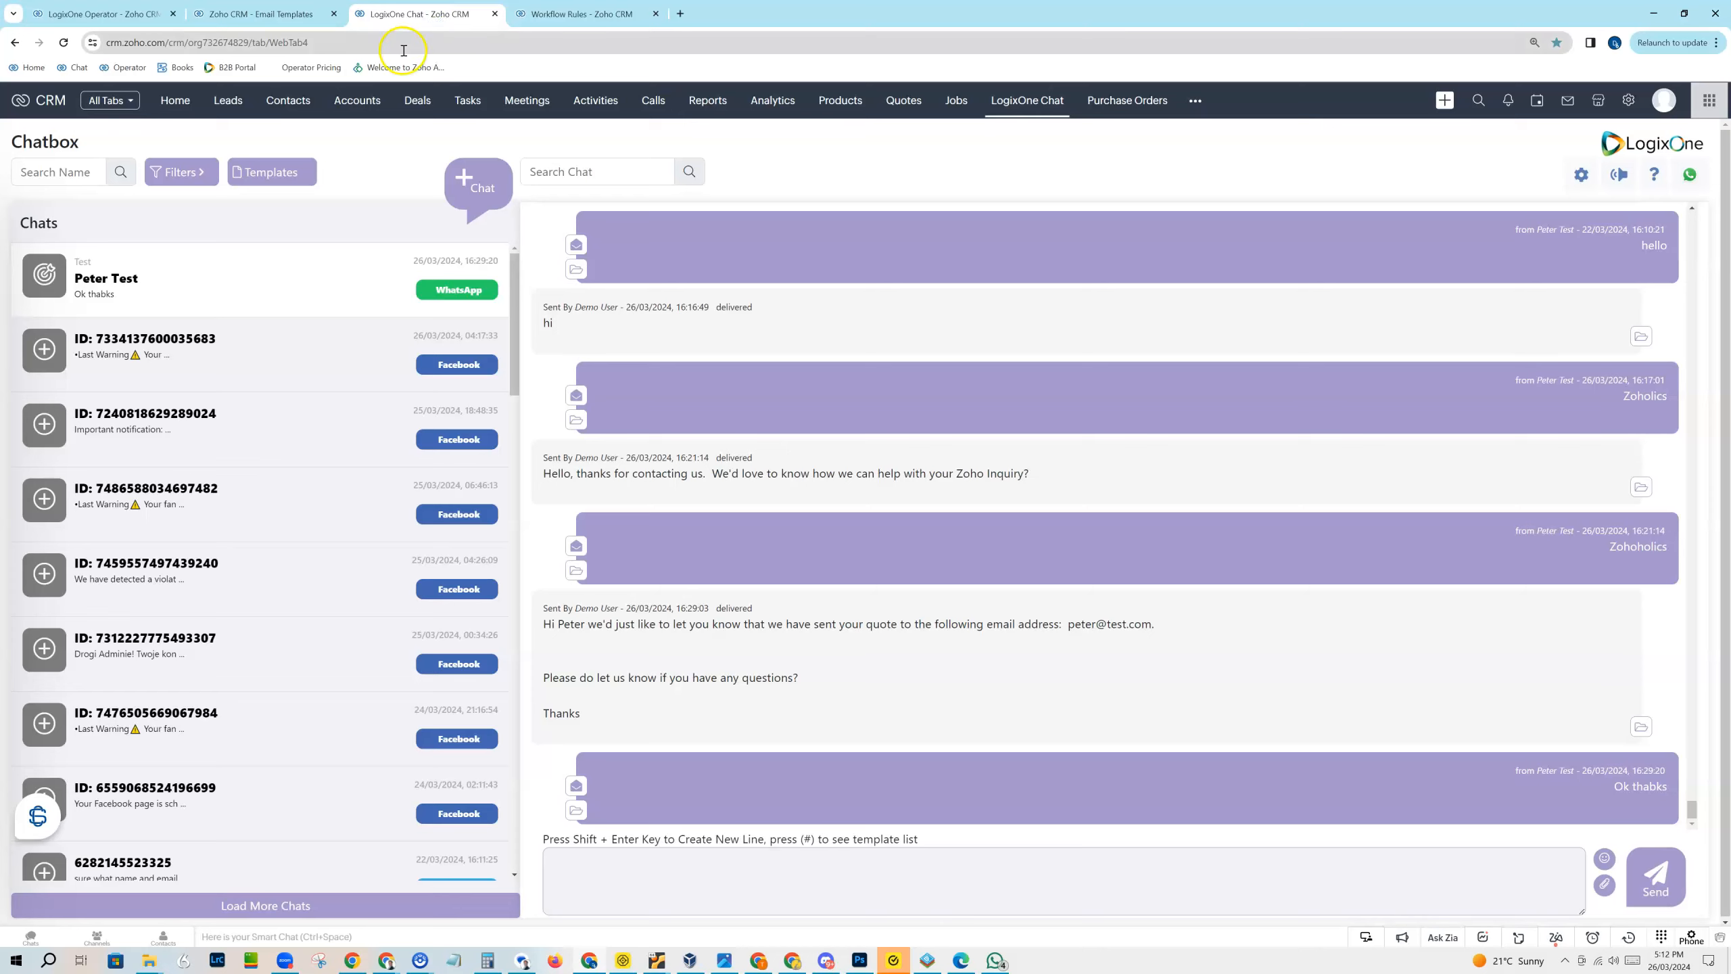
left_click(272, 13)
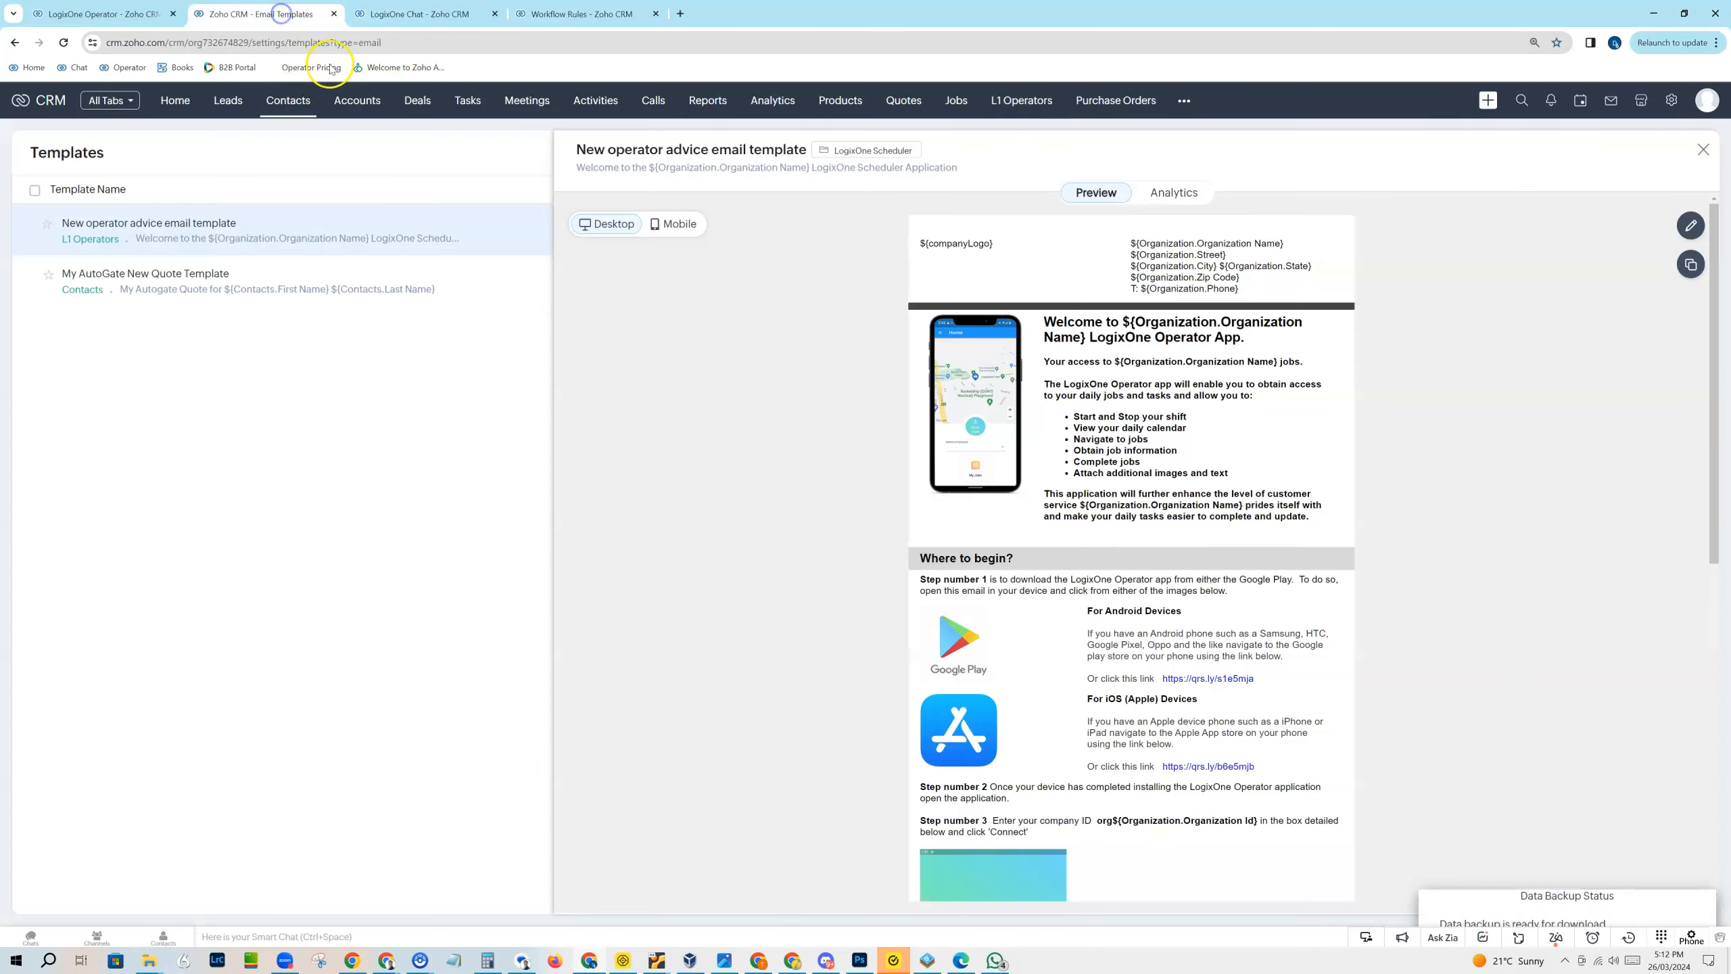
left_click(291, 102)
left_click(308, 108)
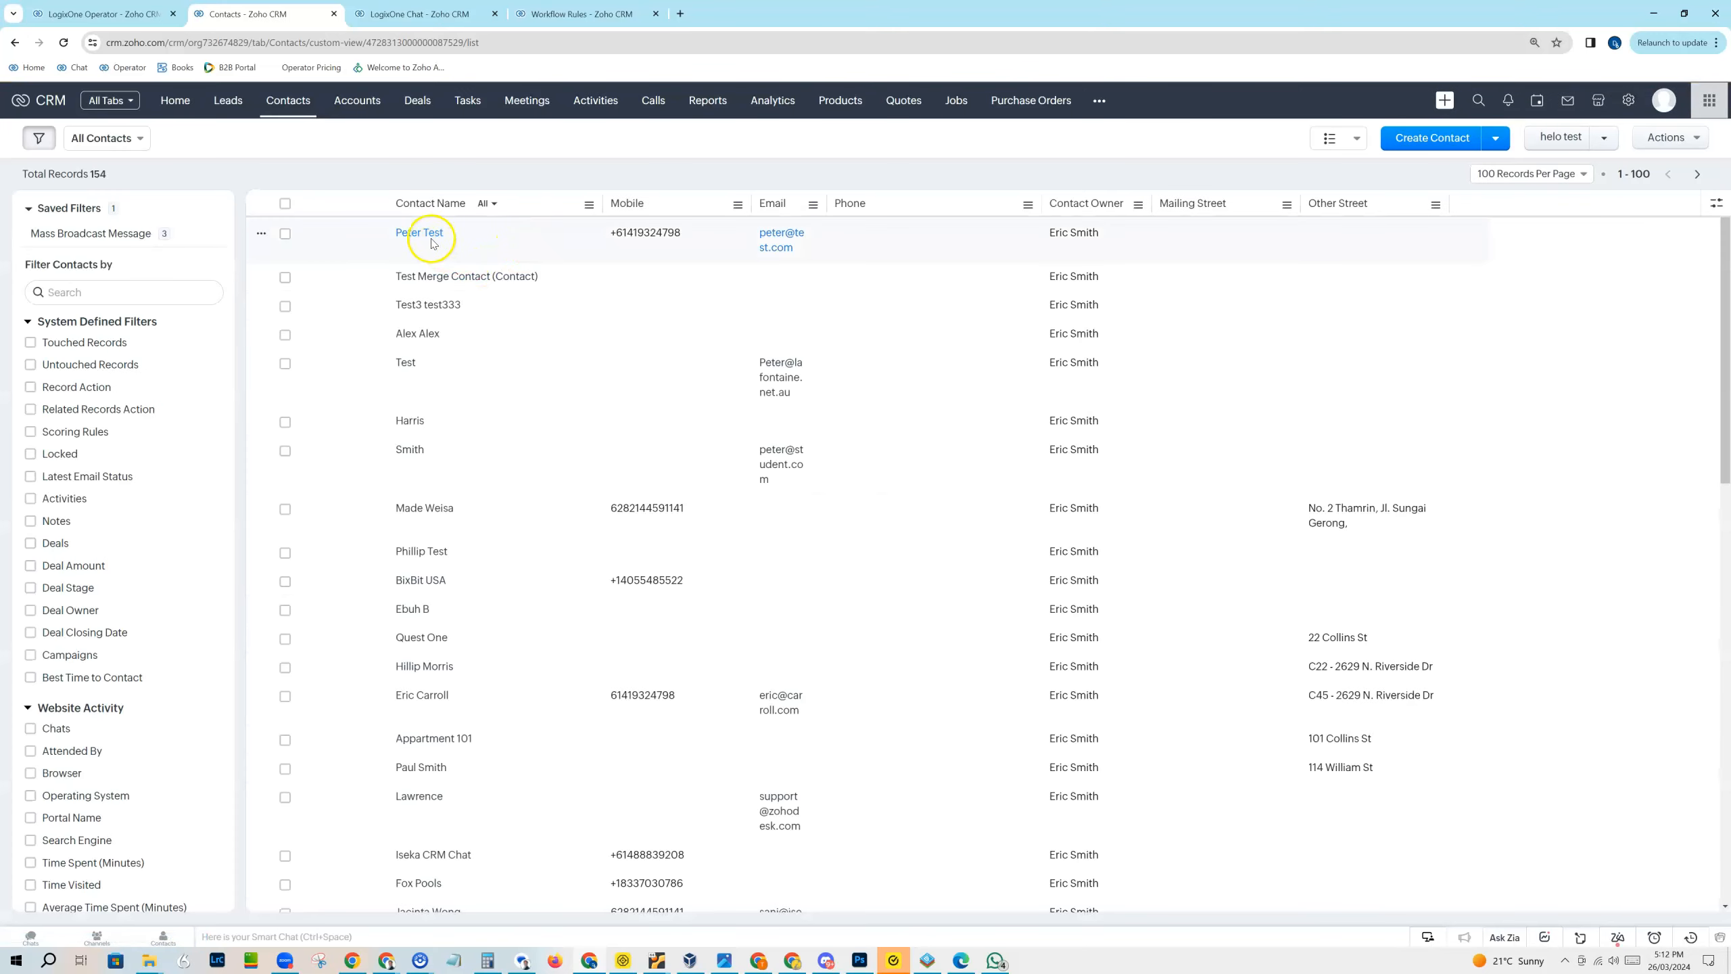
left_click(423, 234)
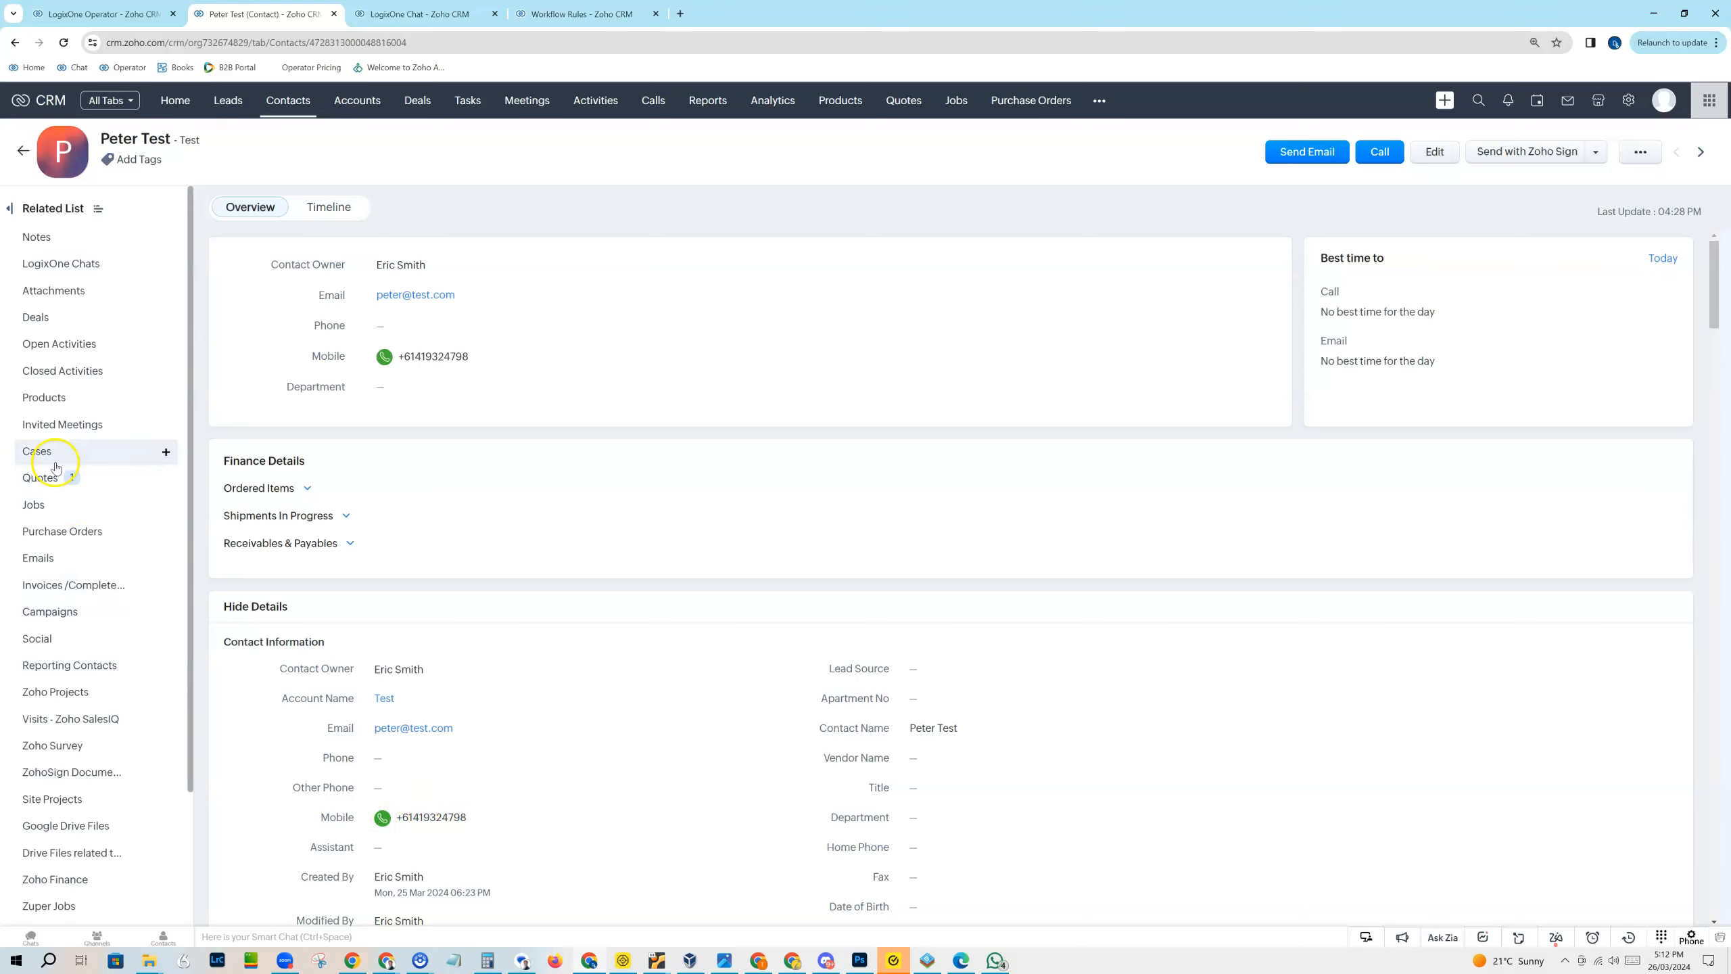
Step: Start a new quote from the test contact's related list with the subject "Wifi Intsall 2"
left_click(166, 478)
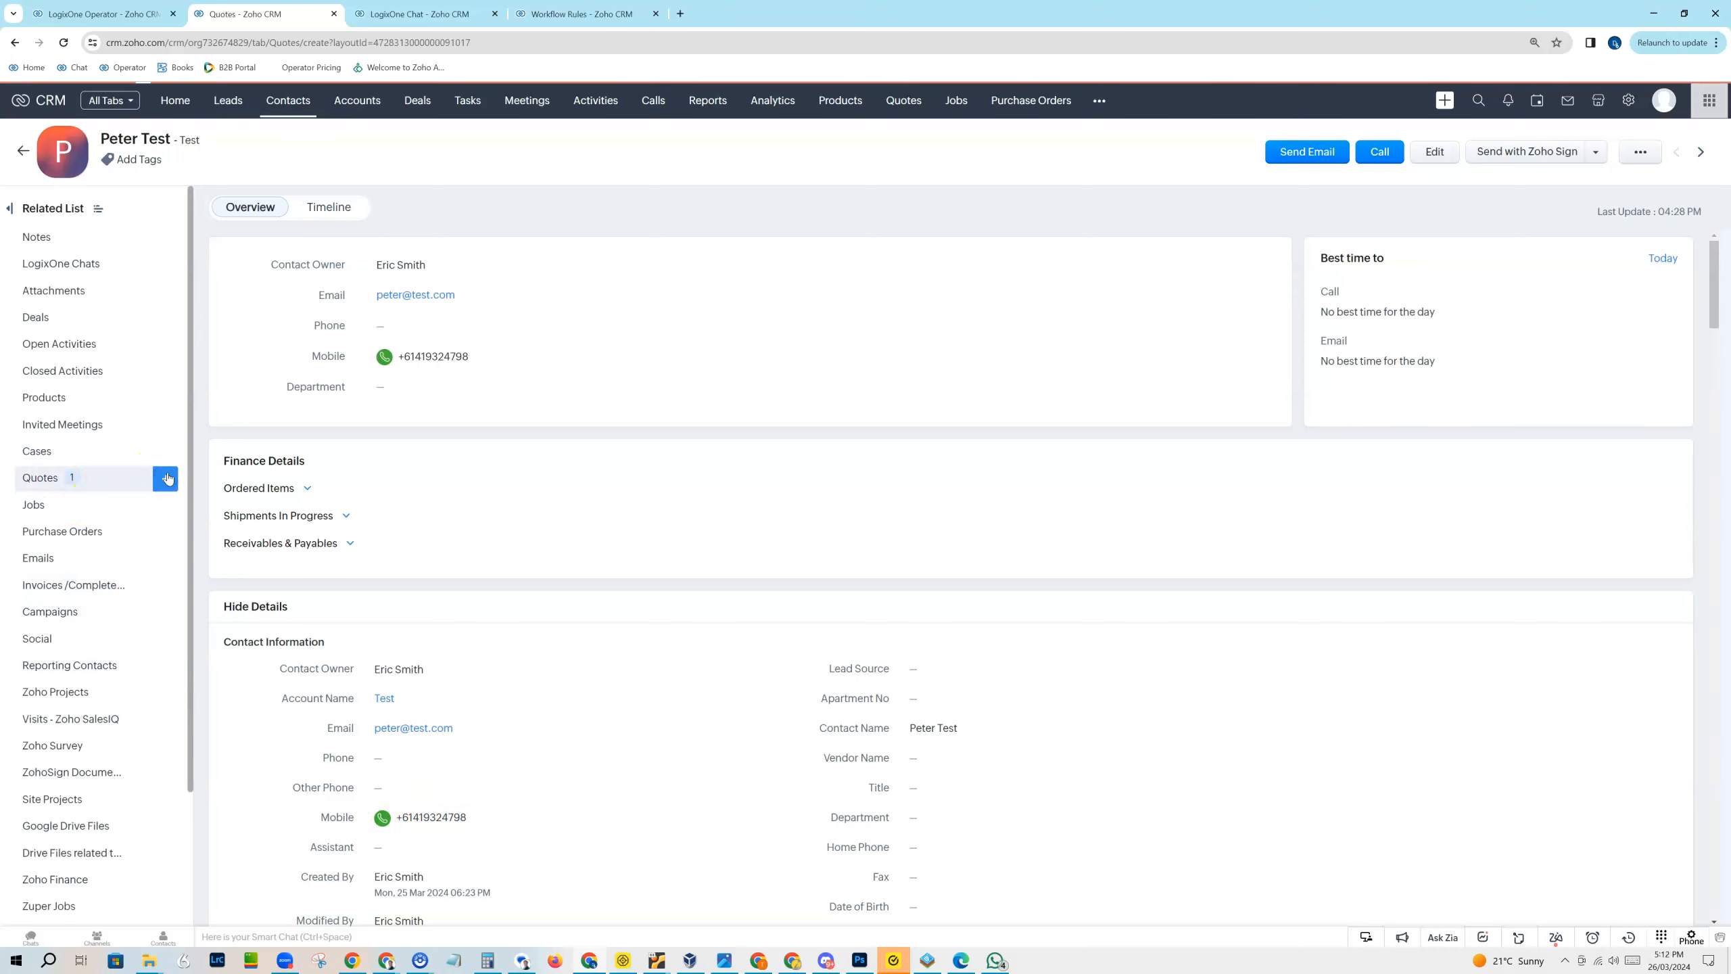
left_click(298, 287)
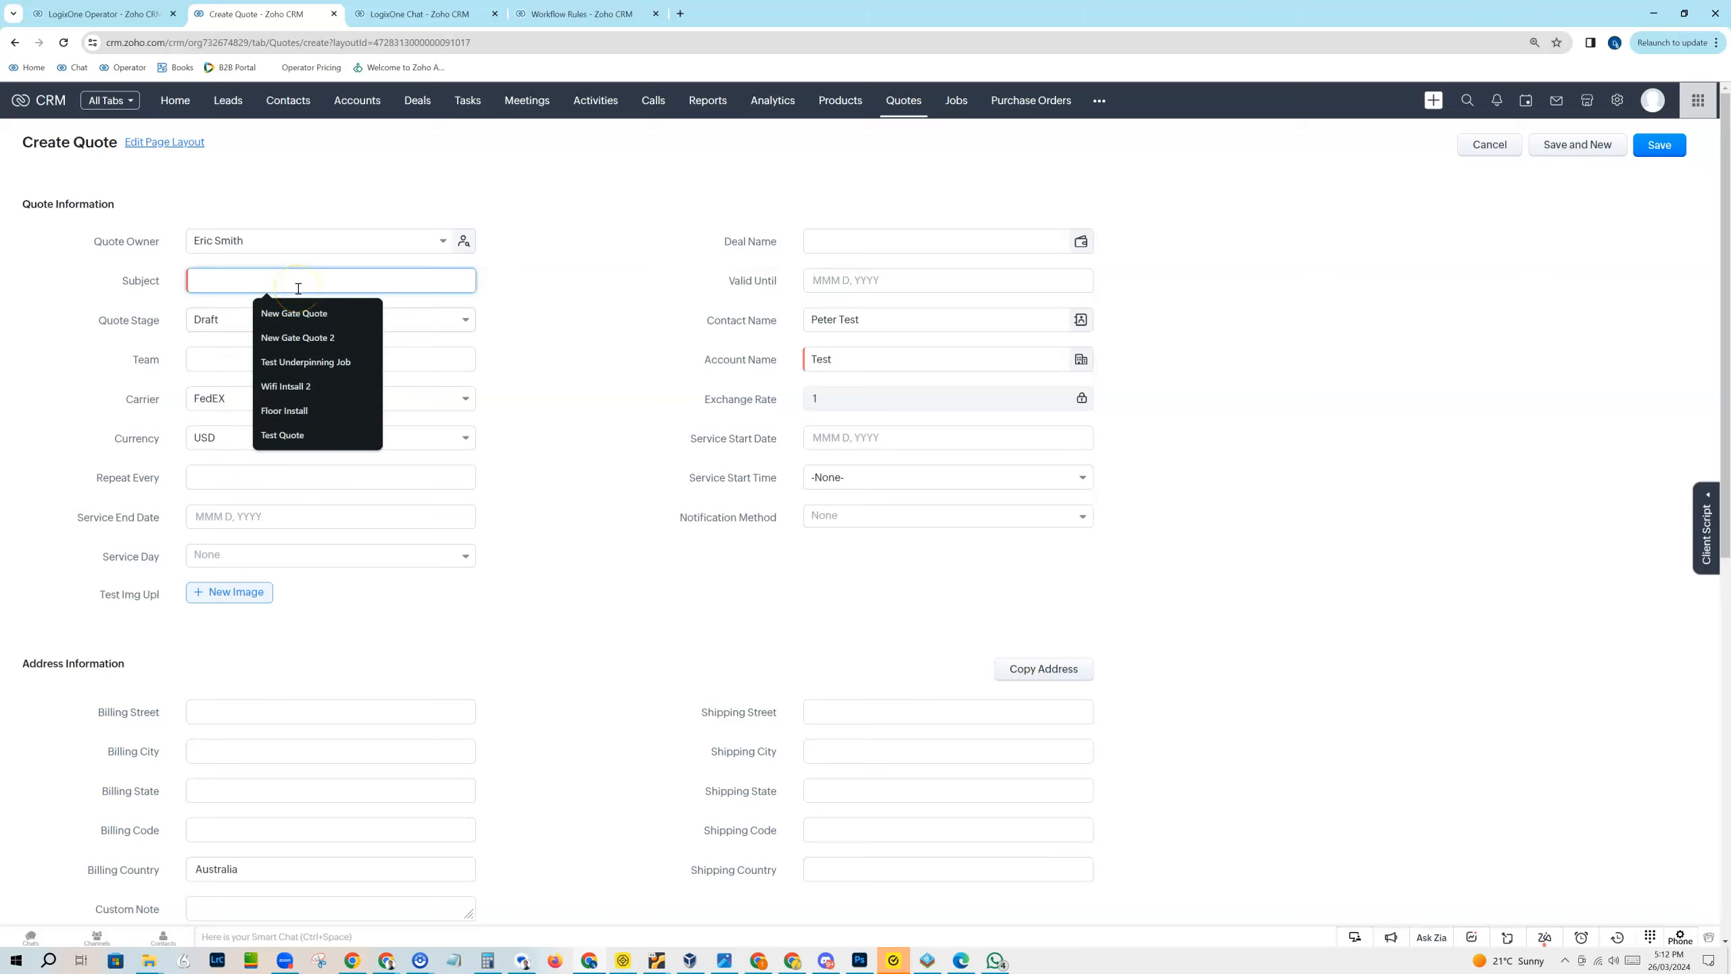
left_click(307, 386)
left_click(575, 278)
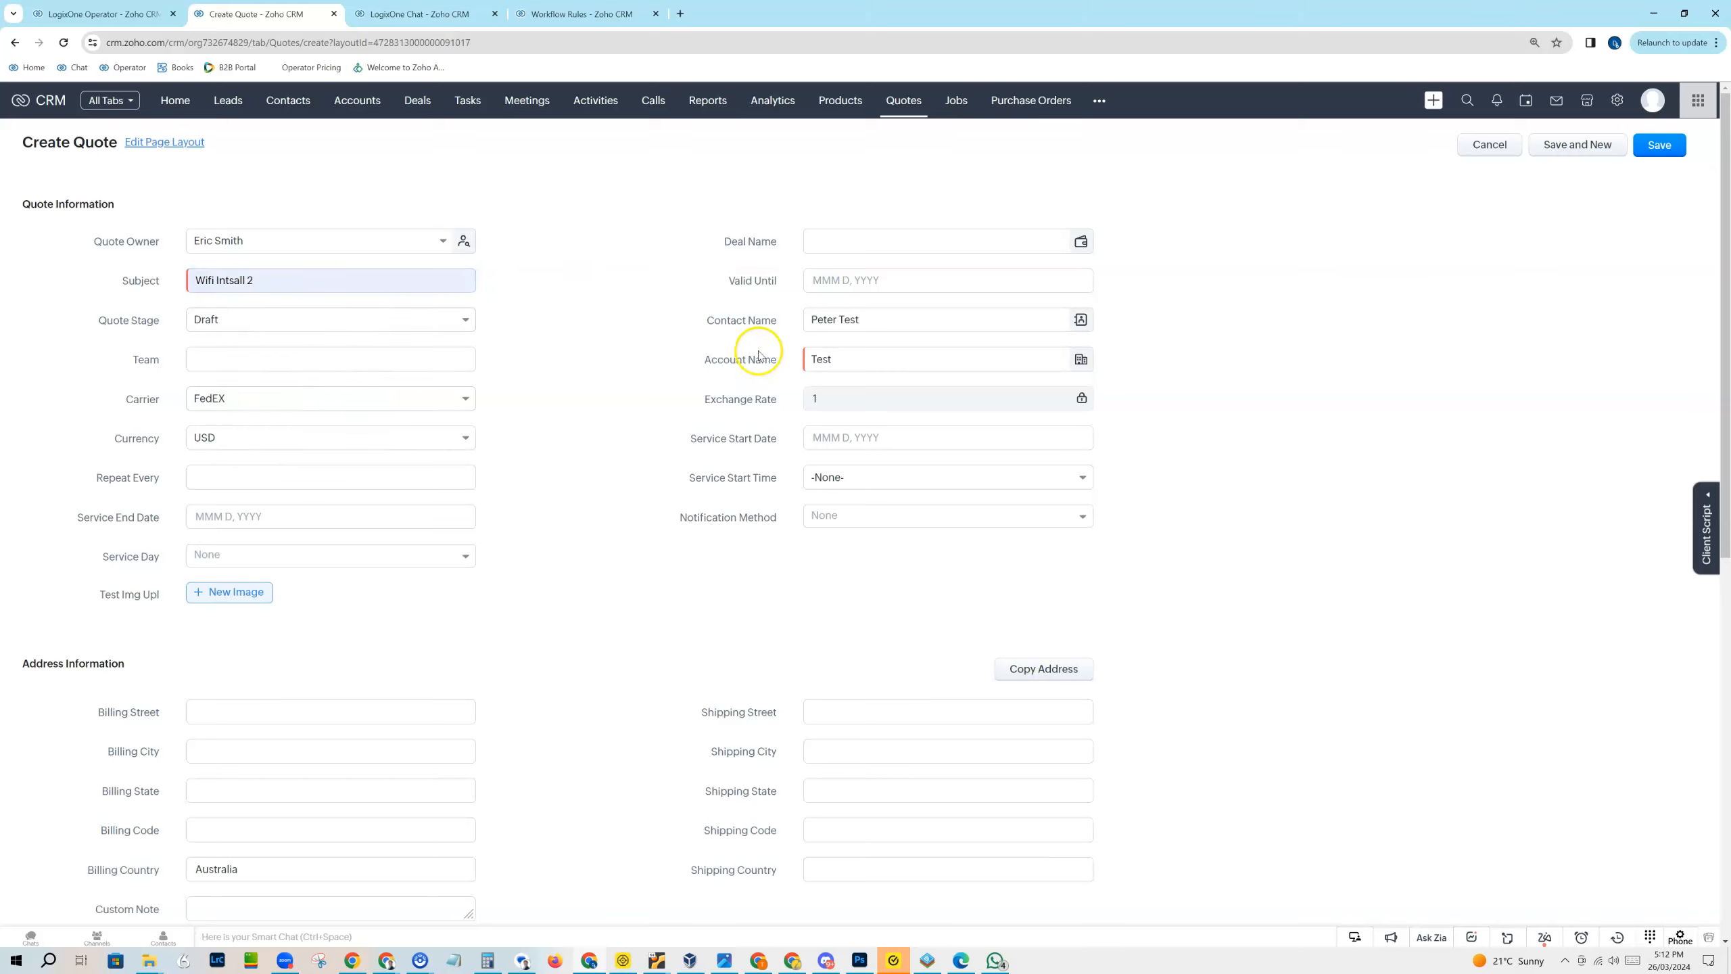
Step: Add Roasted Blend-1kg/Black (RB-1KG-BLA) and Roasted Blend-250g/Black (RB-250-BLA) as the two quoted items
scroll(498, 661, "down", 4)
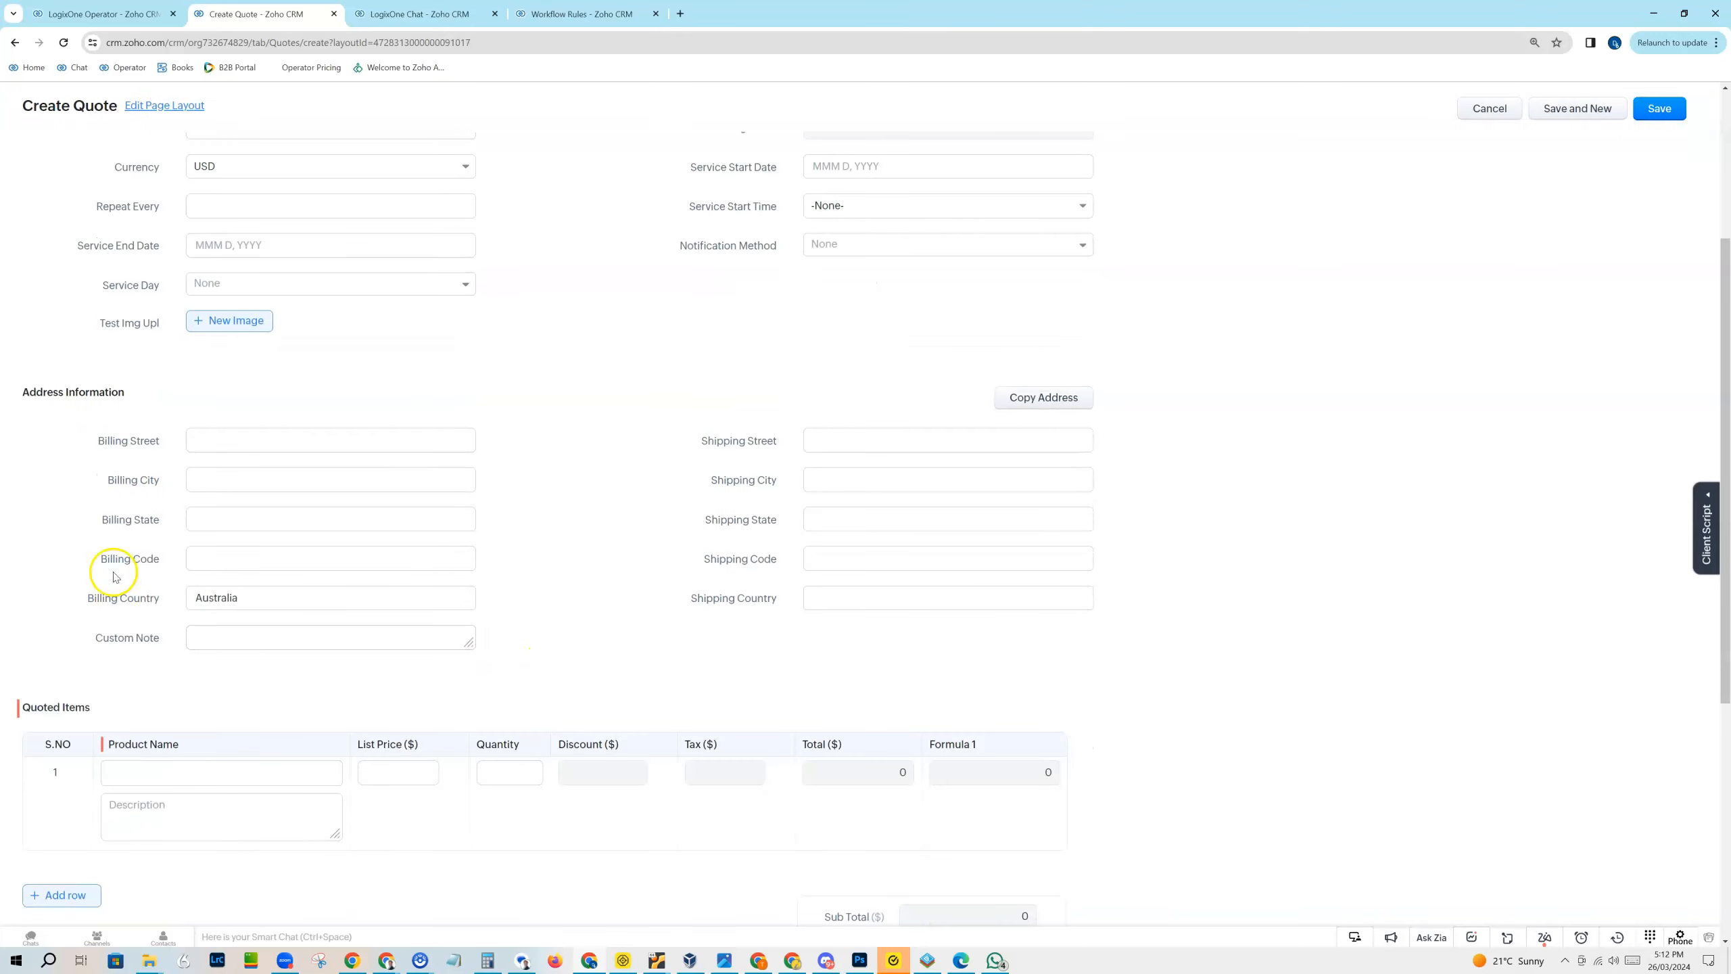
left_click(146, 776)
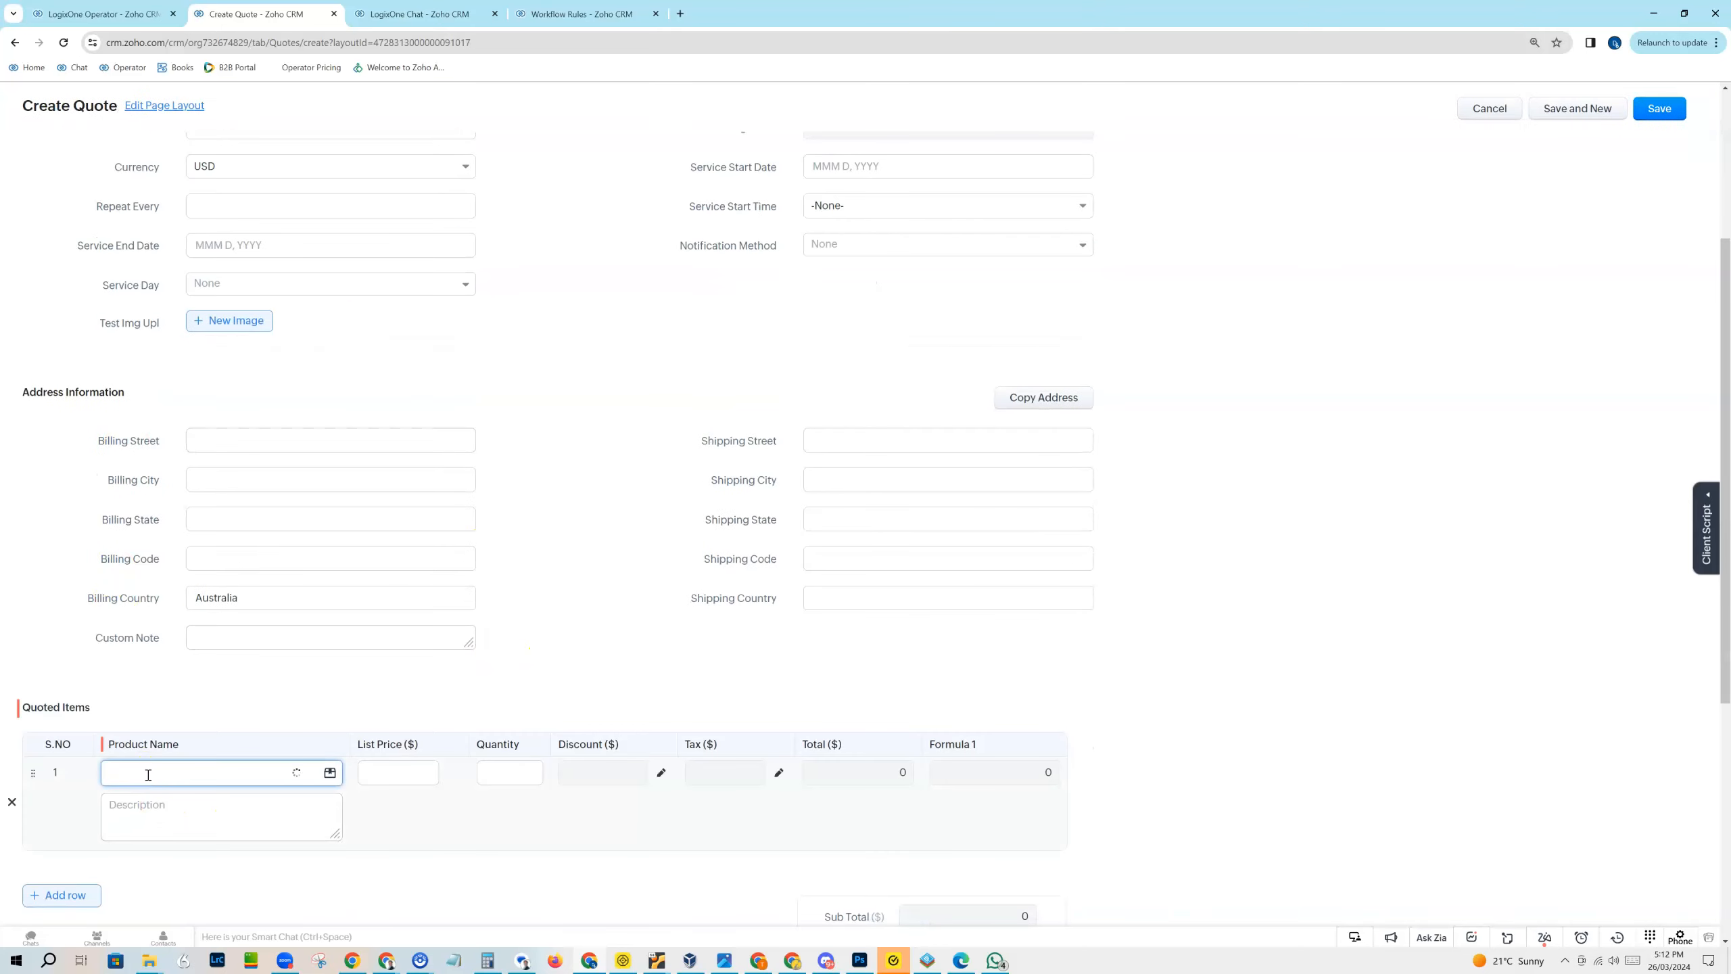
left_click(155, 683)
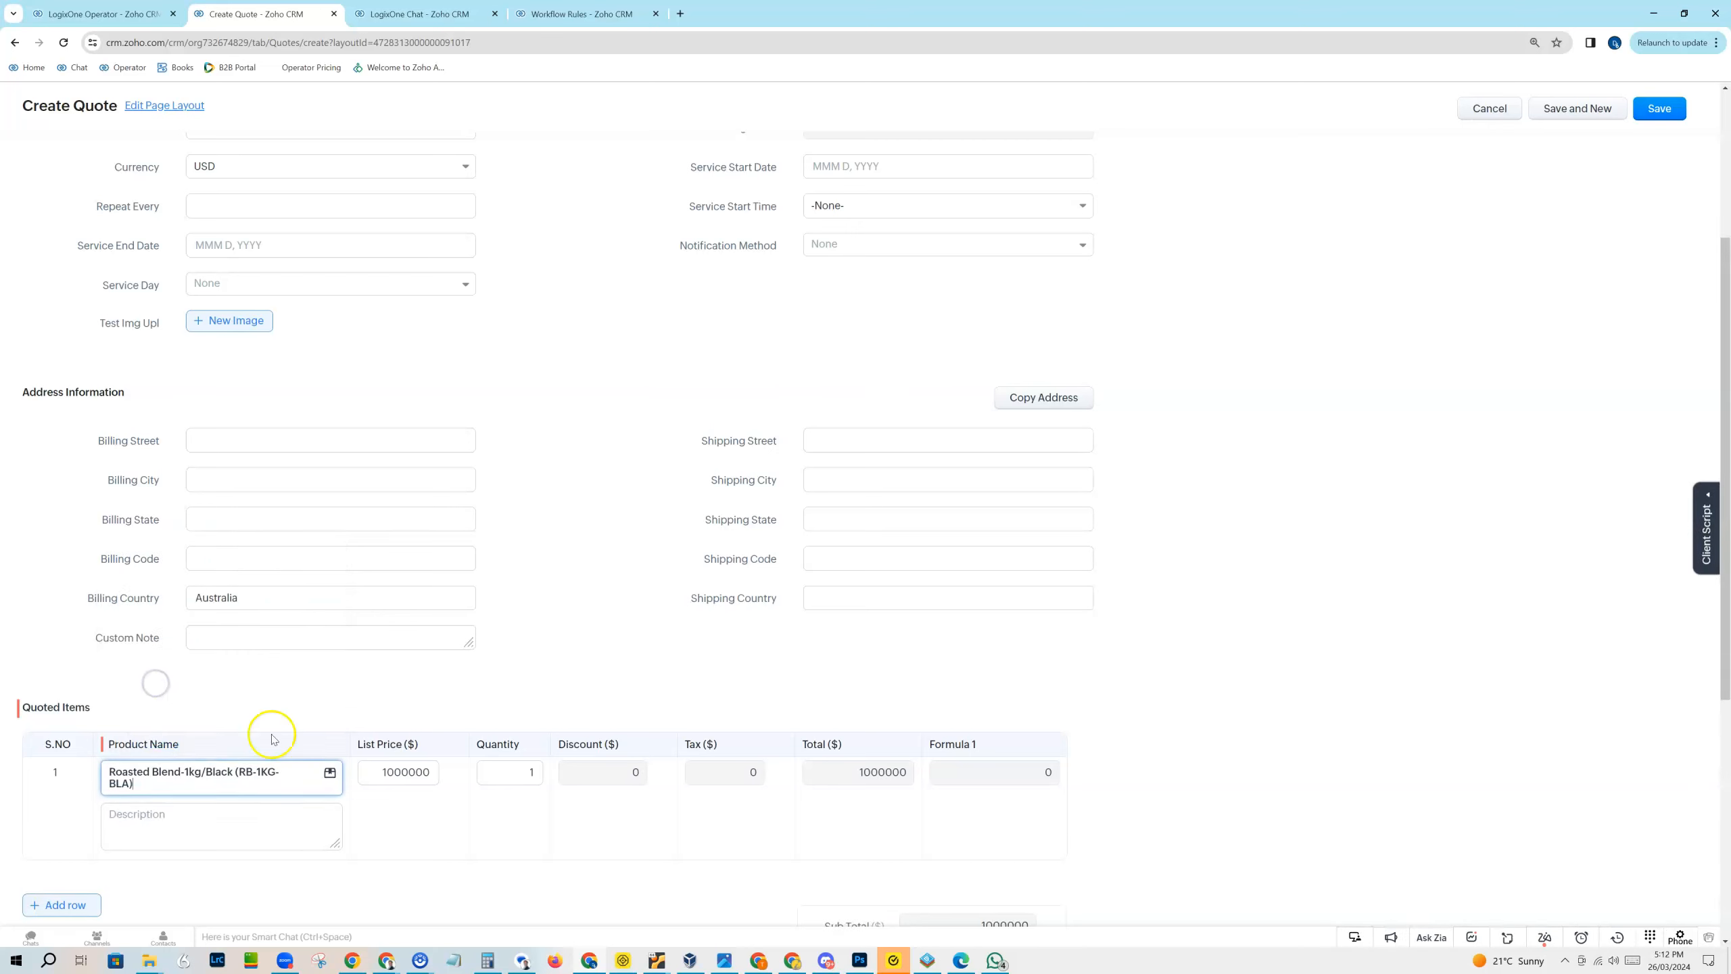
left_click(62, 913)
left_click(154, 846)
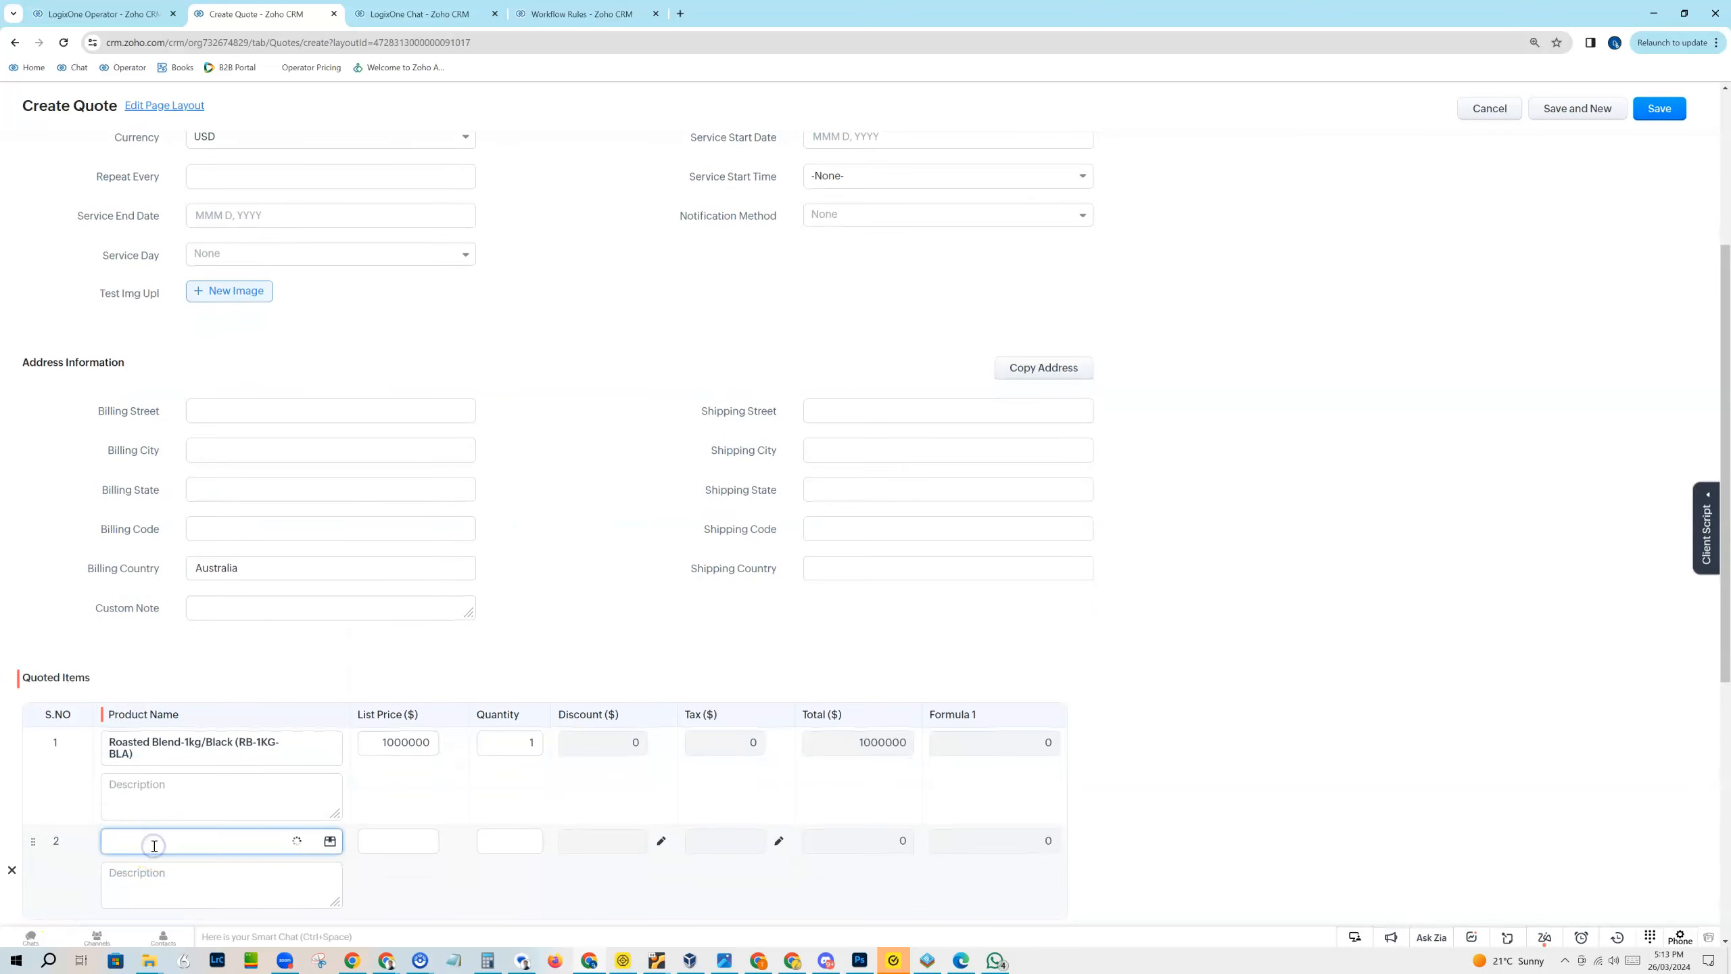
left_click(192, 785)
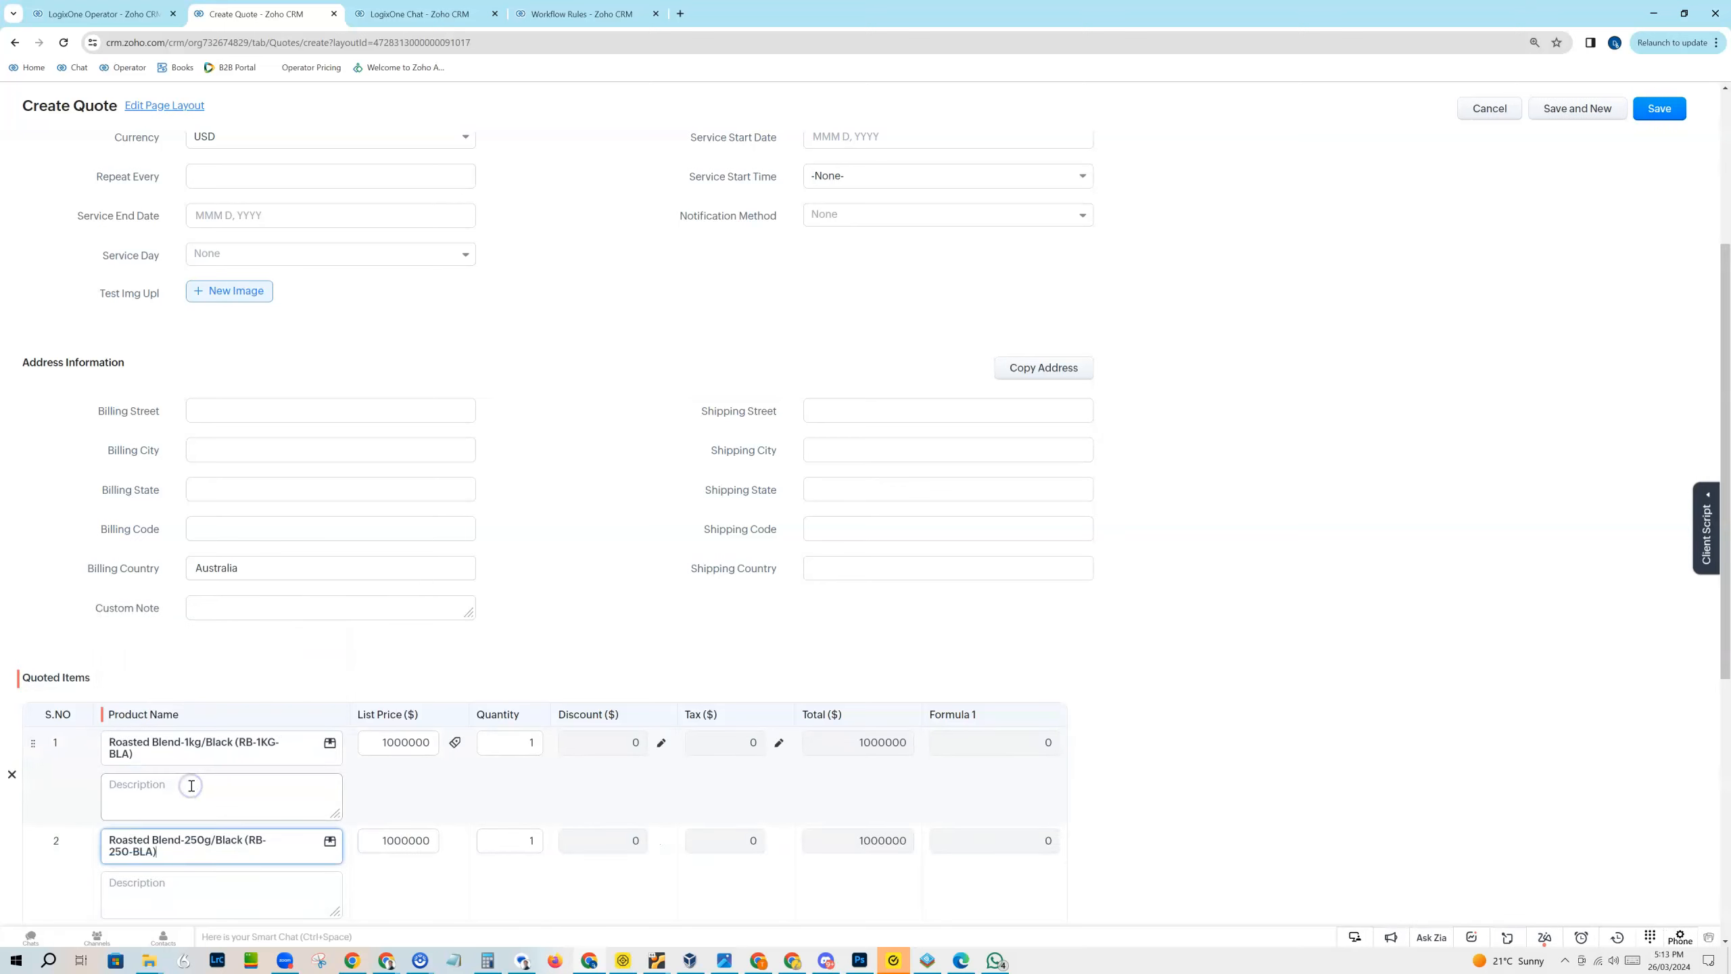
left_click(1283, 597)
Step: Review the quote form, save the quote and check the contact's Quotes related list
scroll(1260, 634, "down", 3)
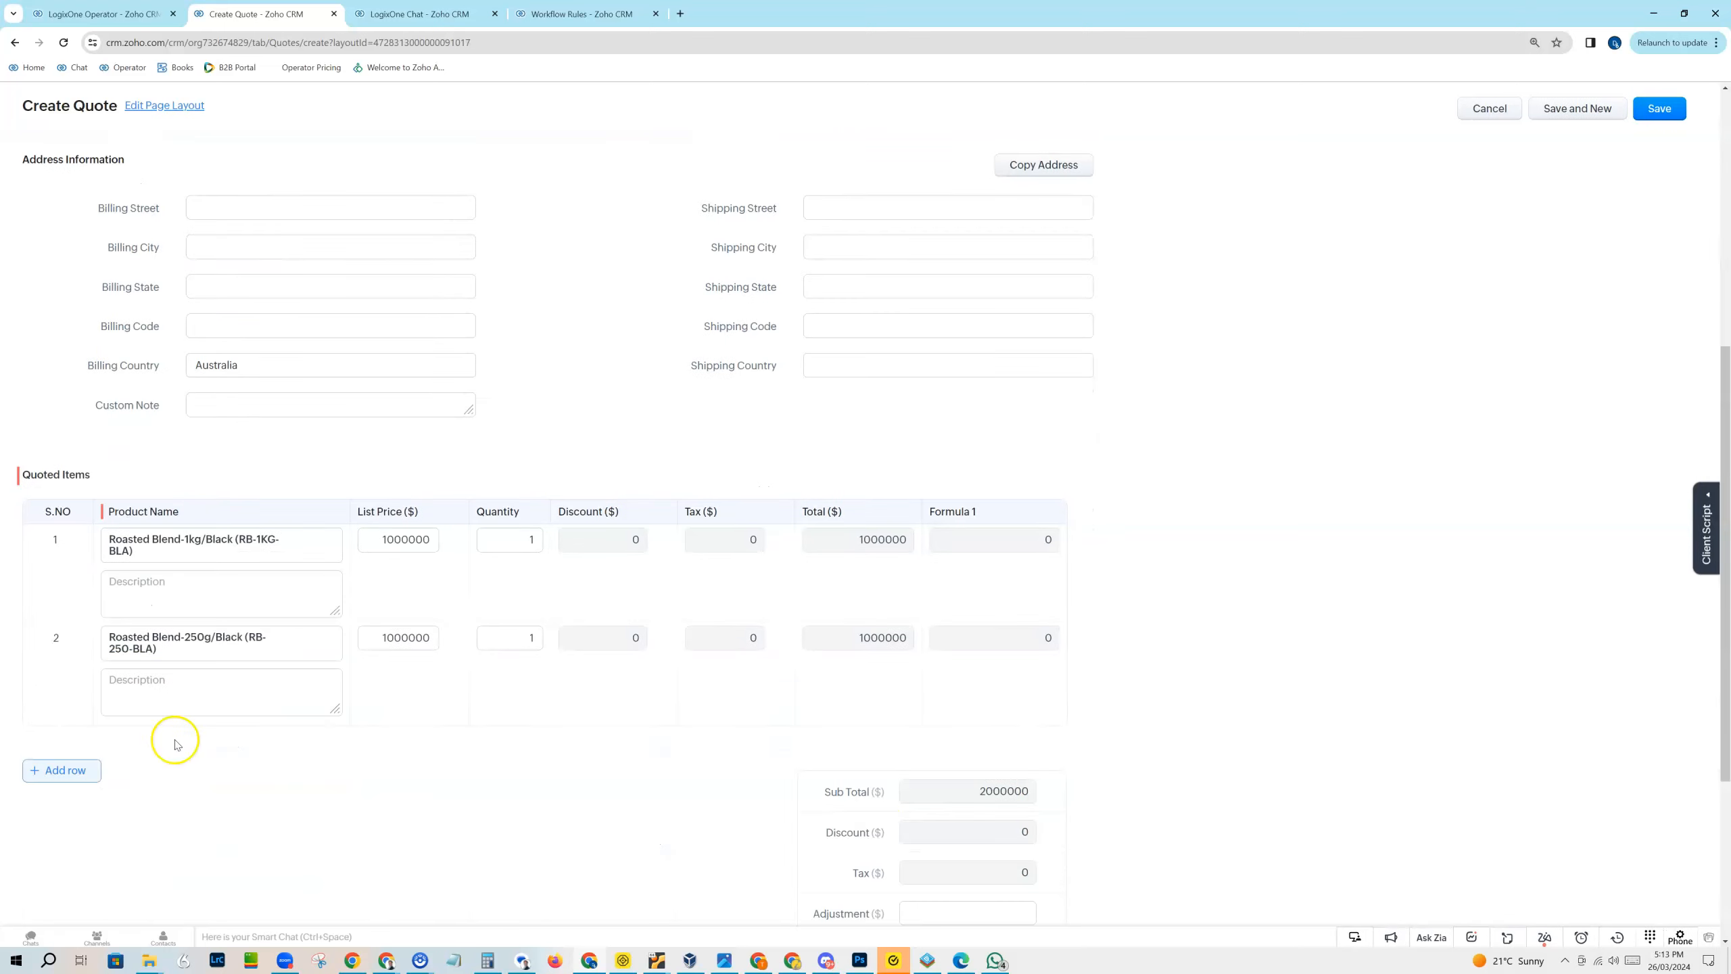
scroll(619, 727, "up", 7)
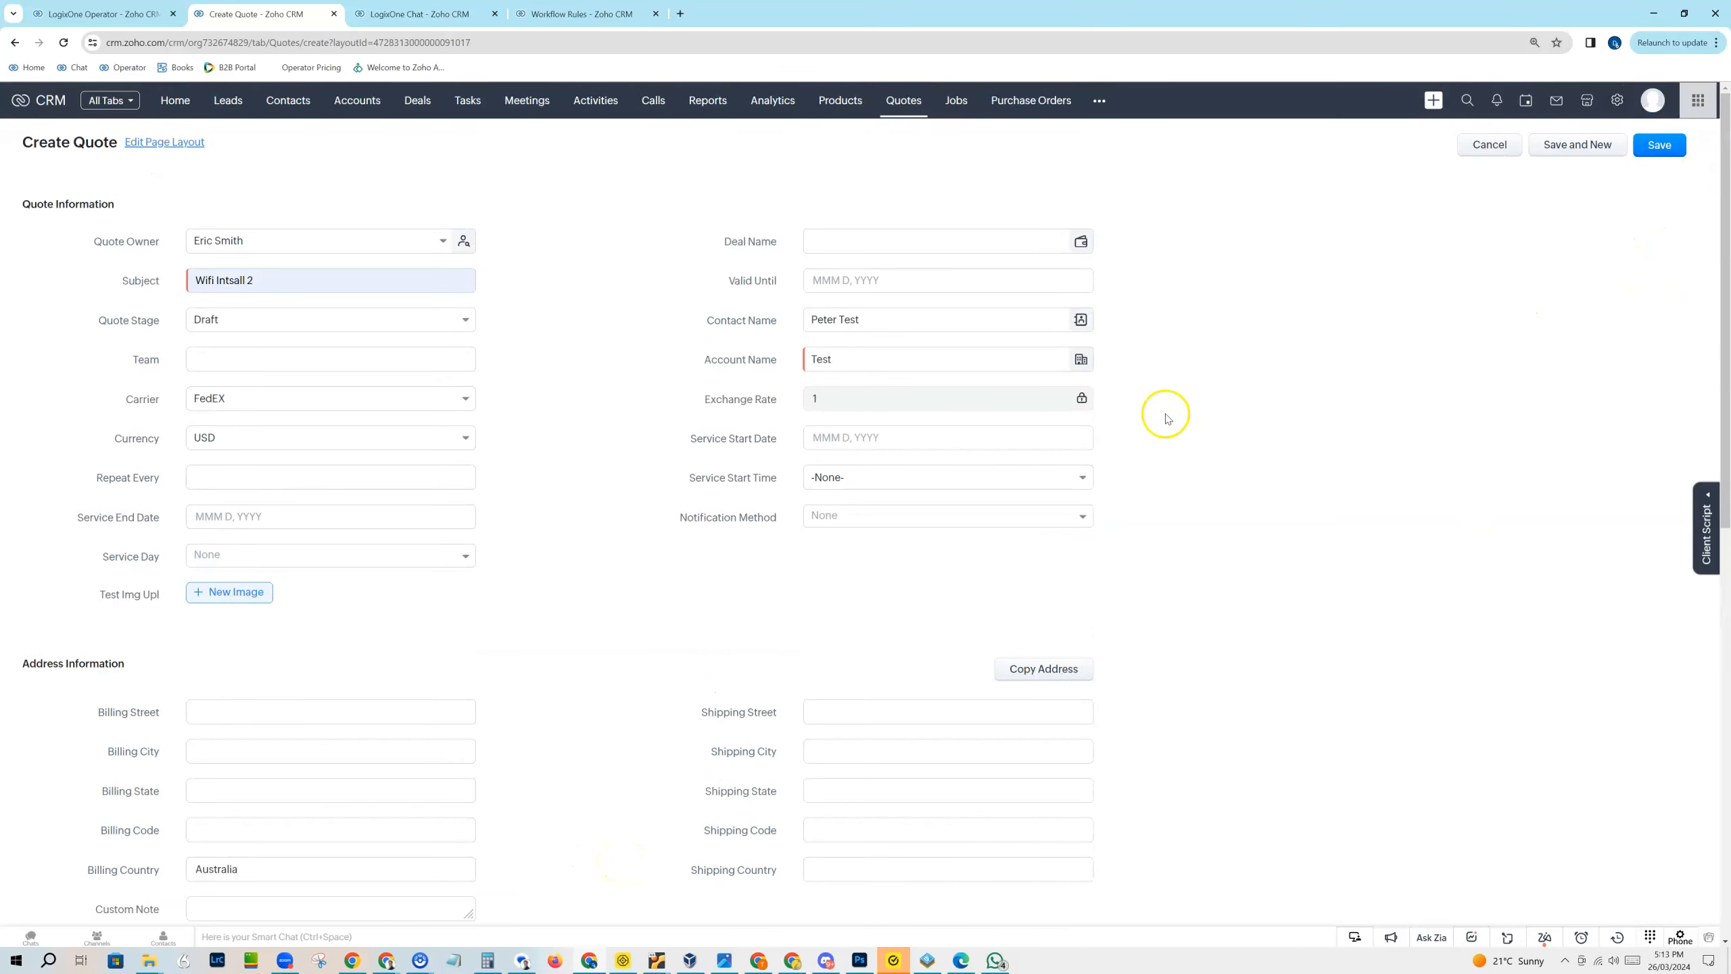
left_click(1682, 141)
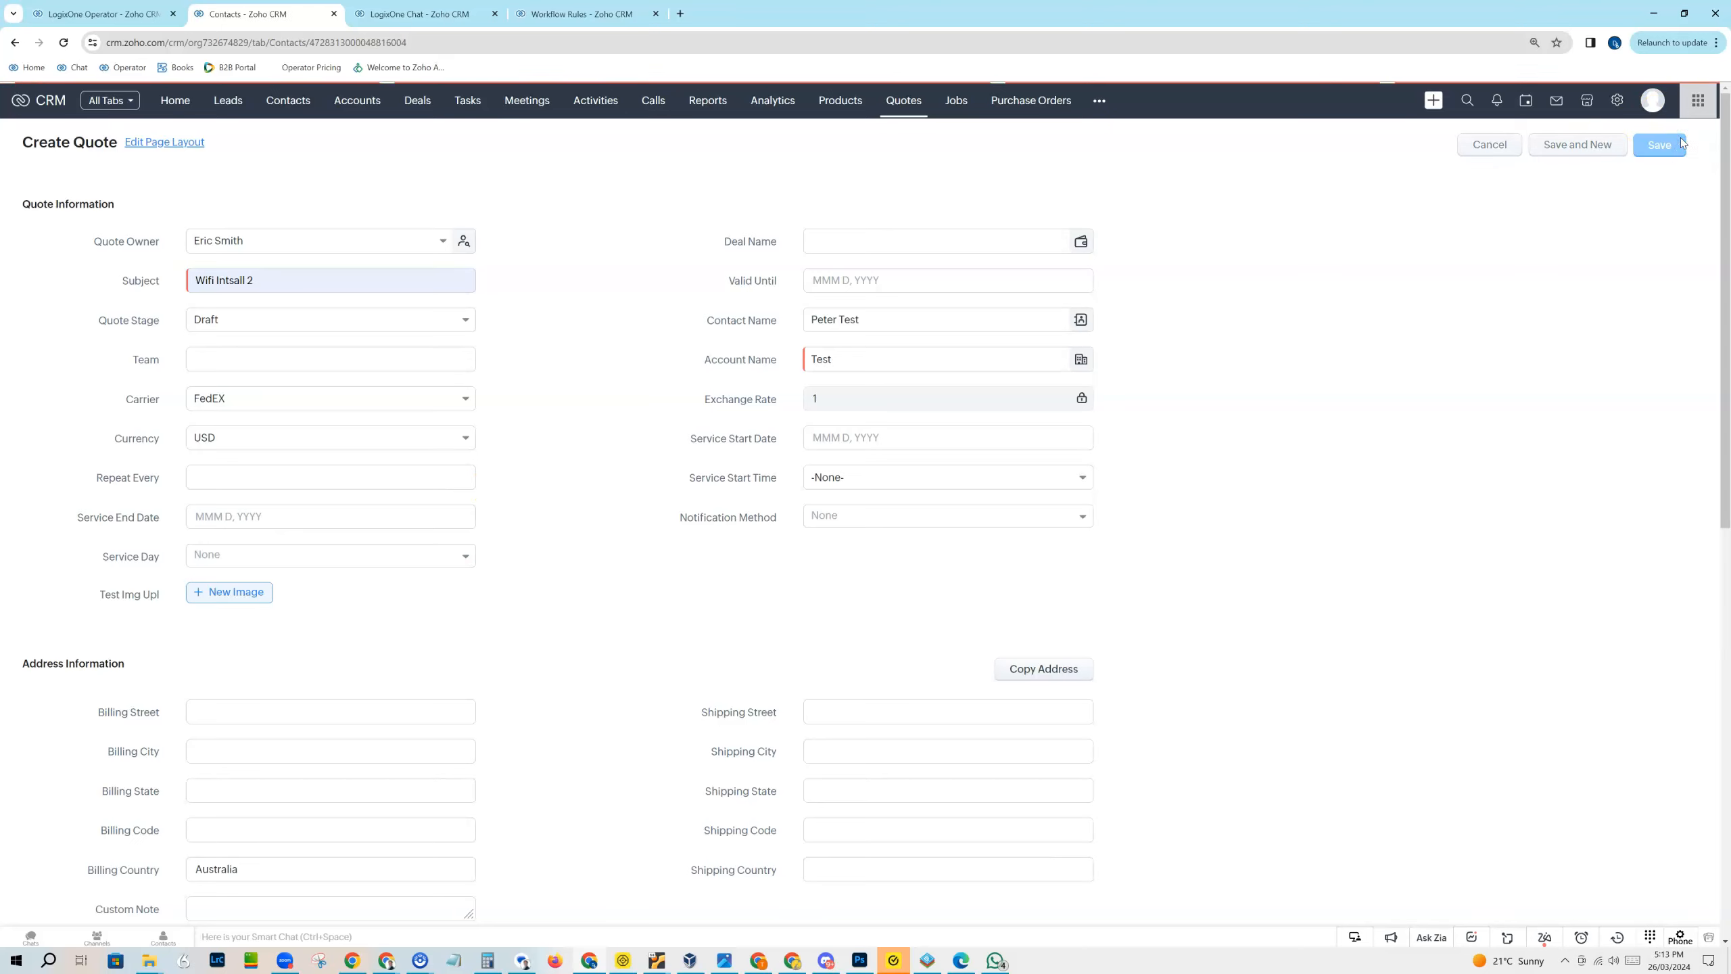
scroll(495, 410, "down", 10)
scroll(410, 288, "down", 15)
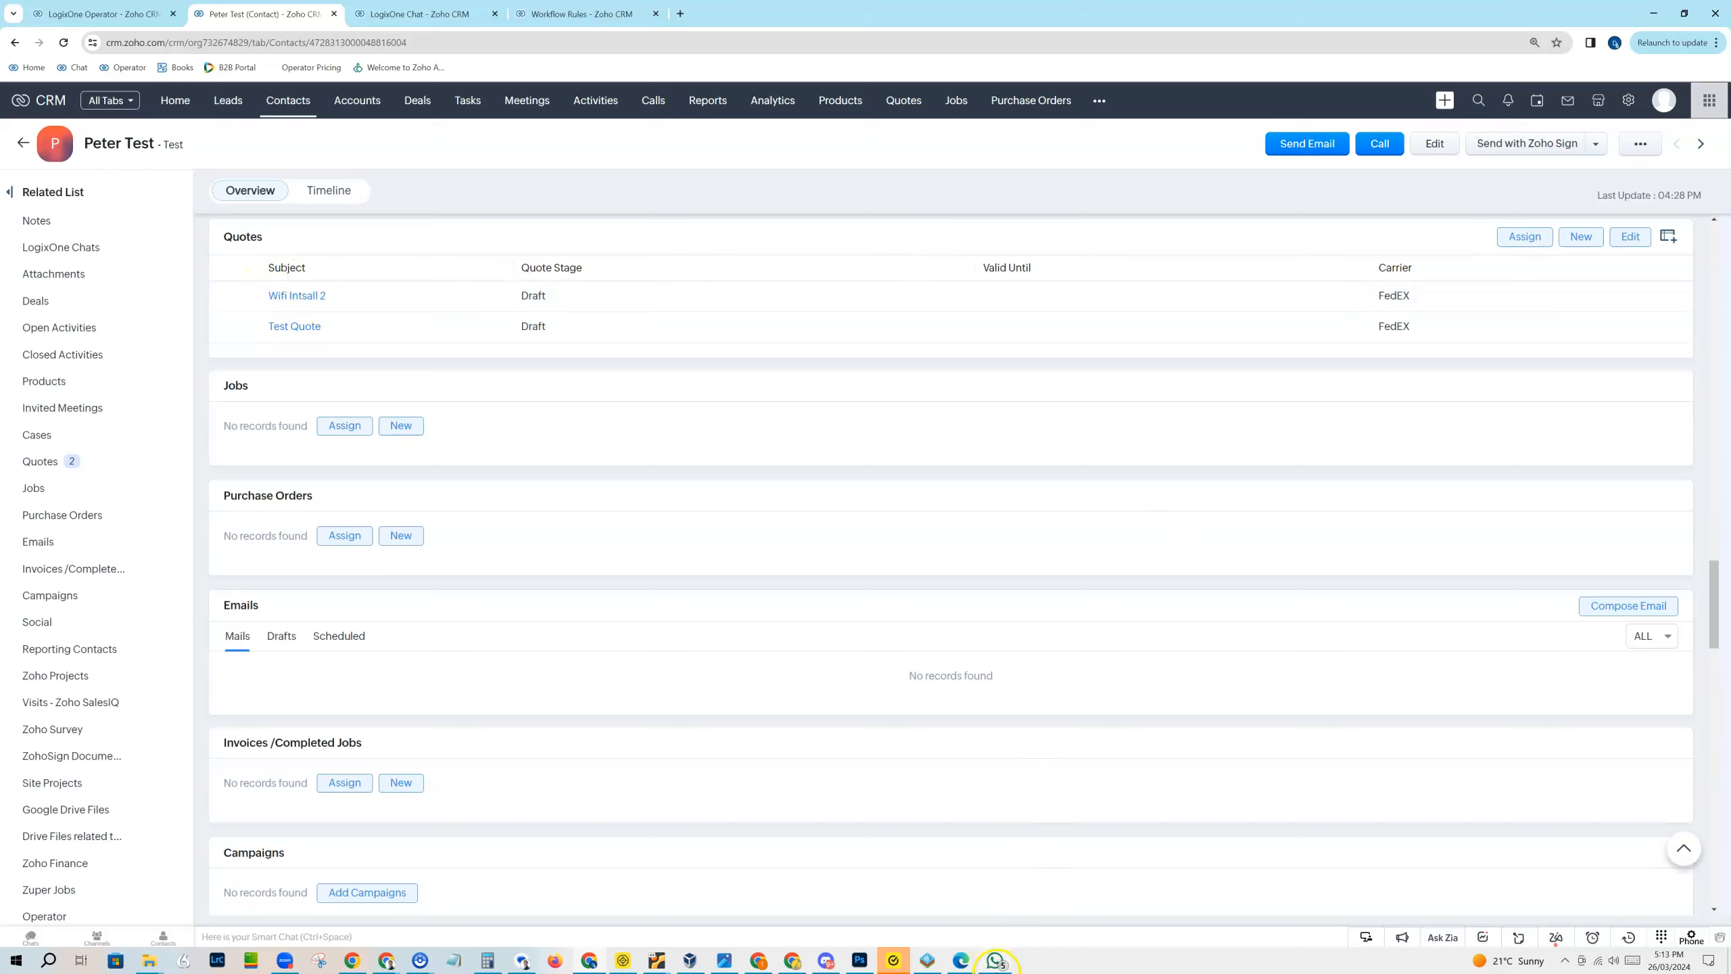
Step: Examine the automated quote message in WhatsApp, in the LogixOne Chat chatbox and in the contact's LogixOne Chats section
left_click(995, 961)
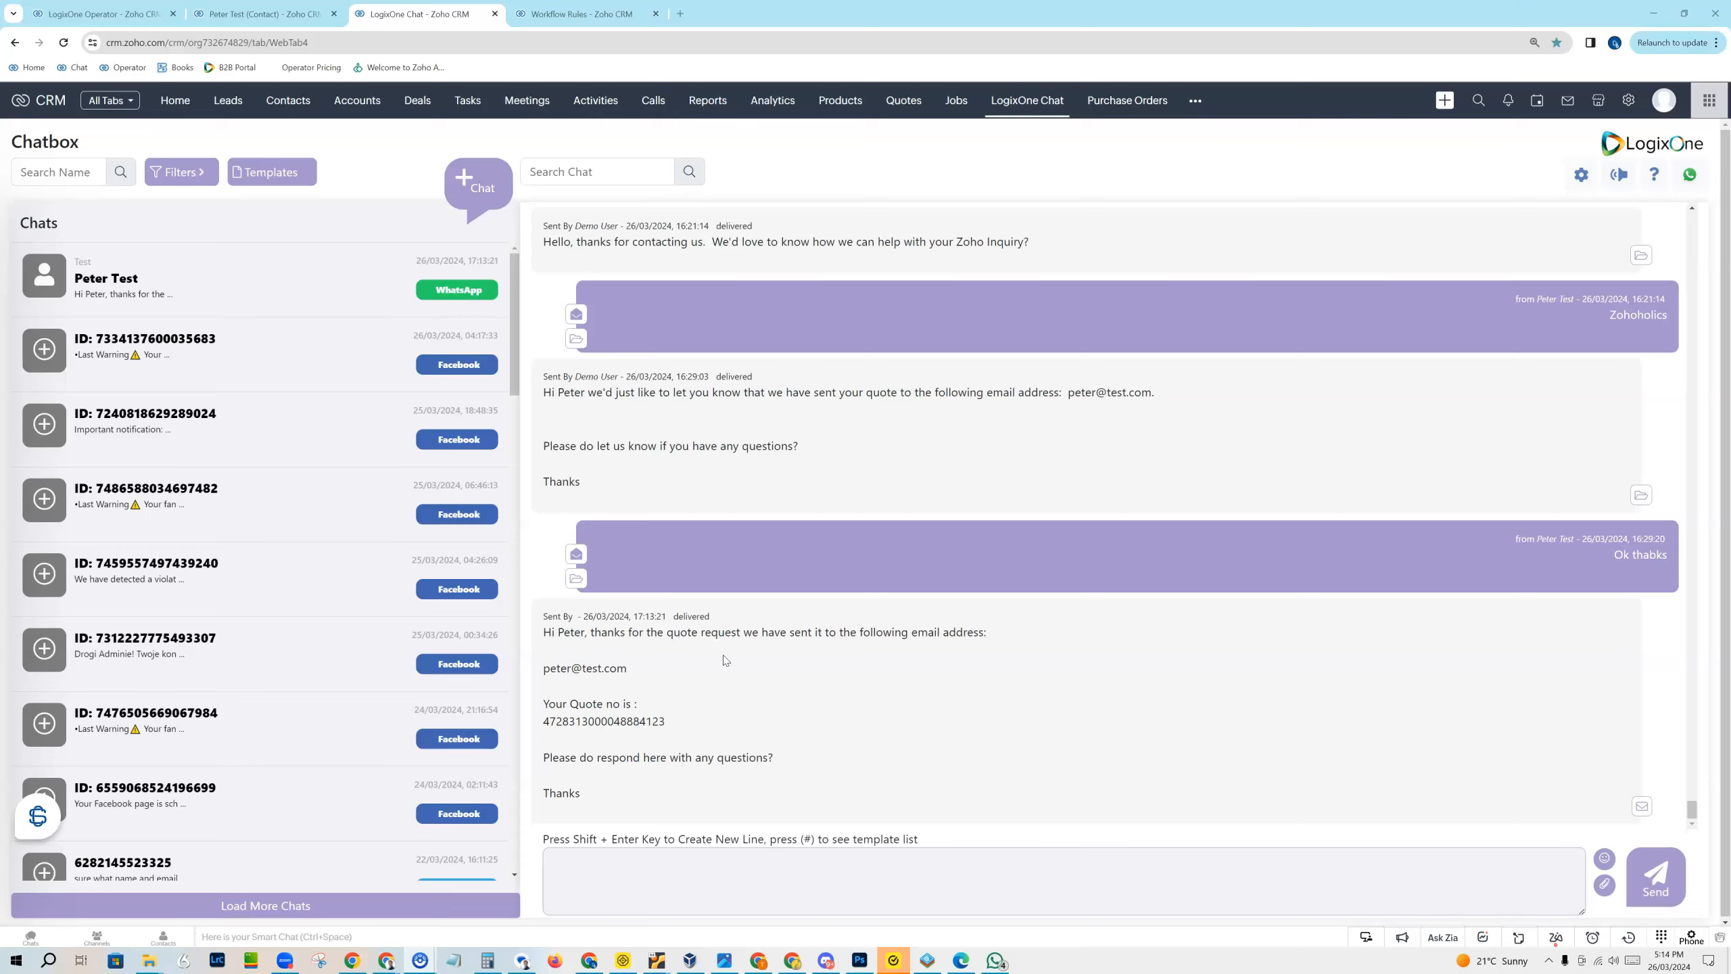
left_click(45, 269)
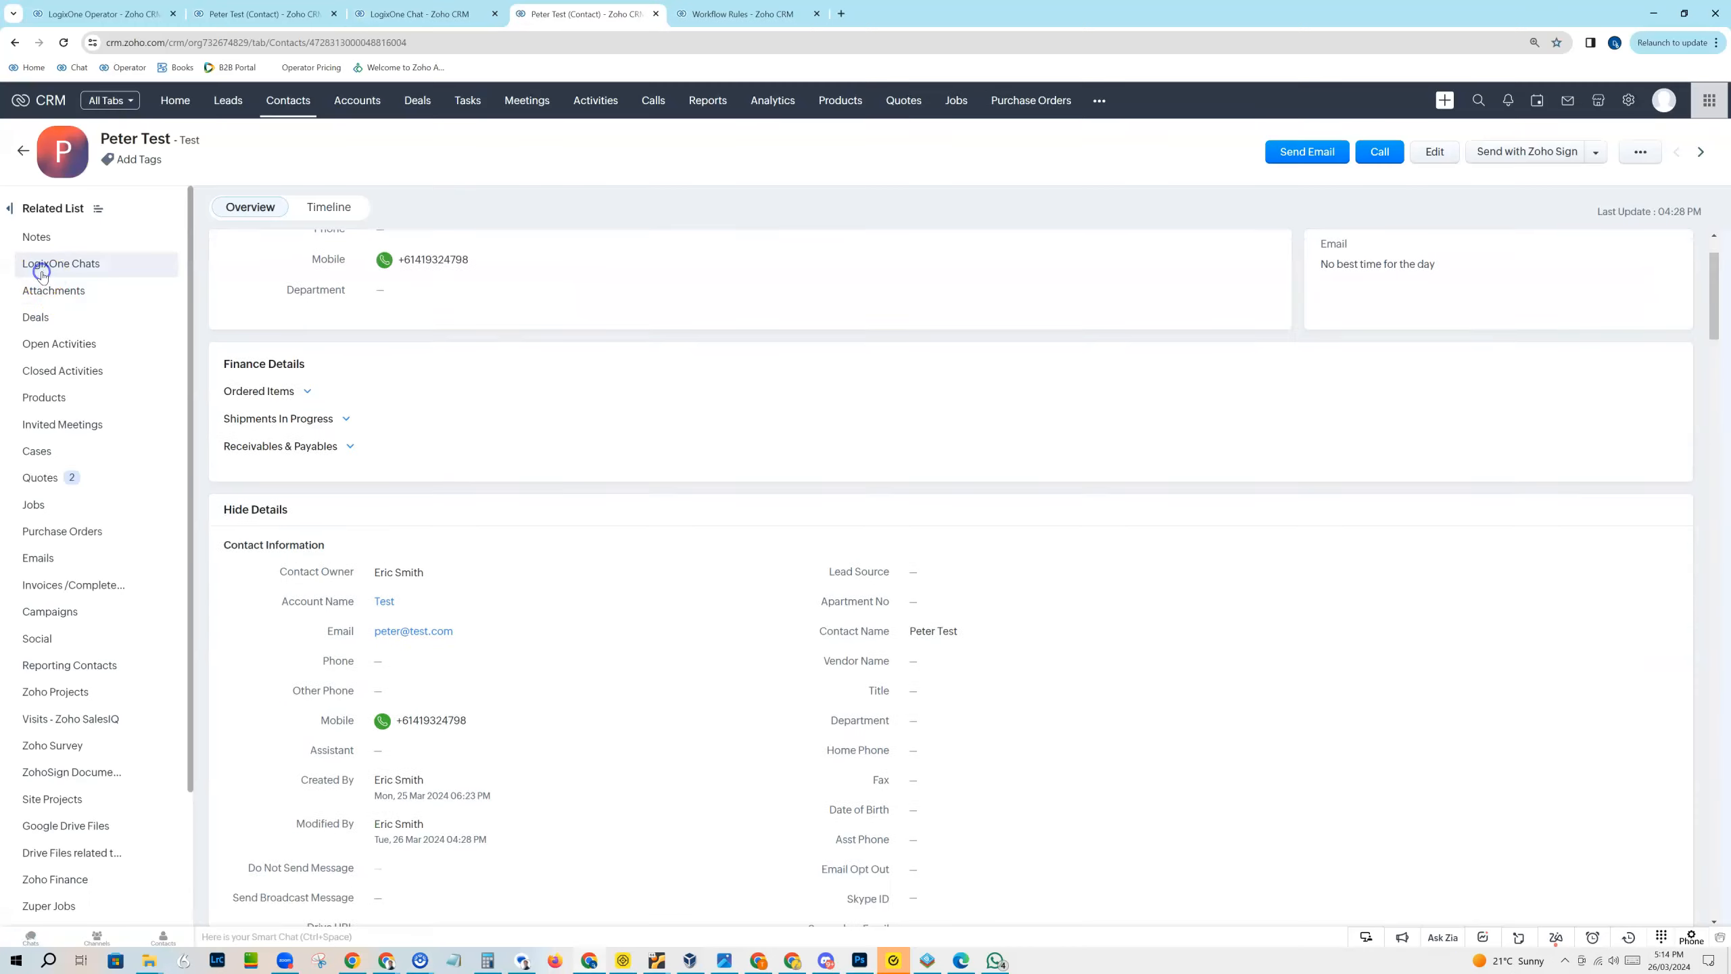
left_click(47, 261)
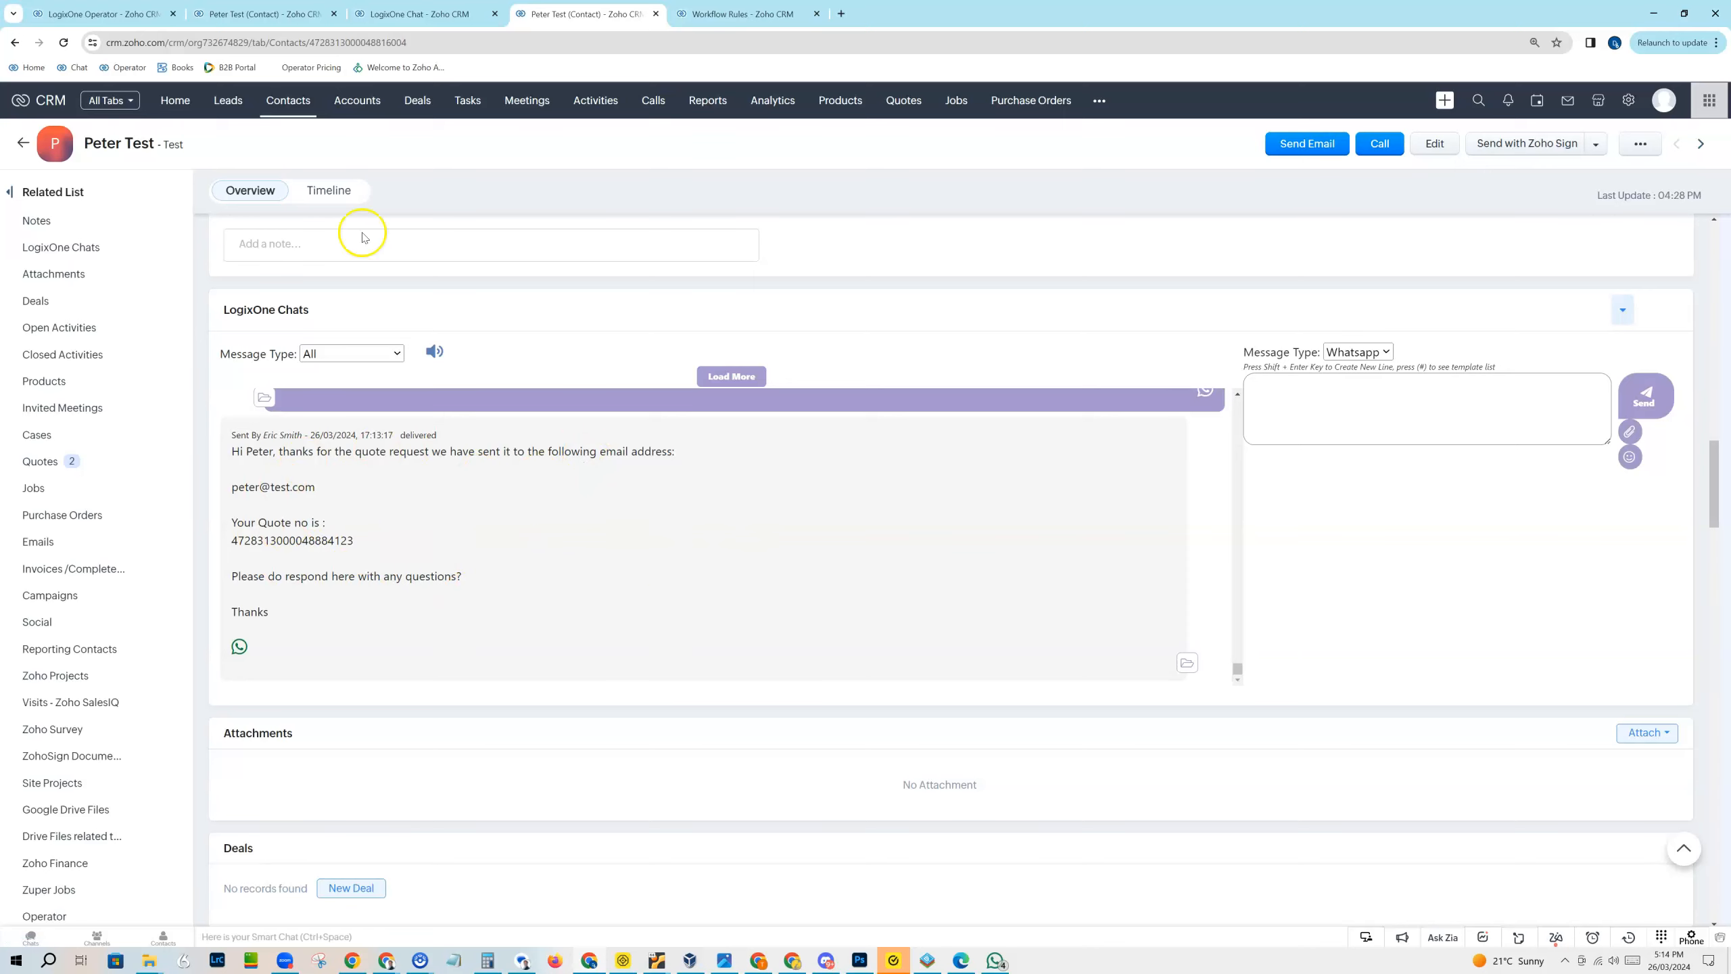
left_click(420, 15)
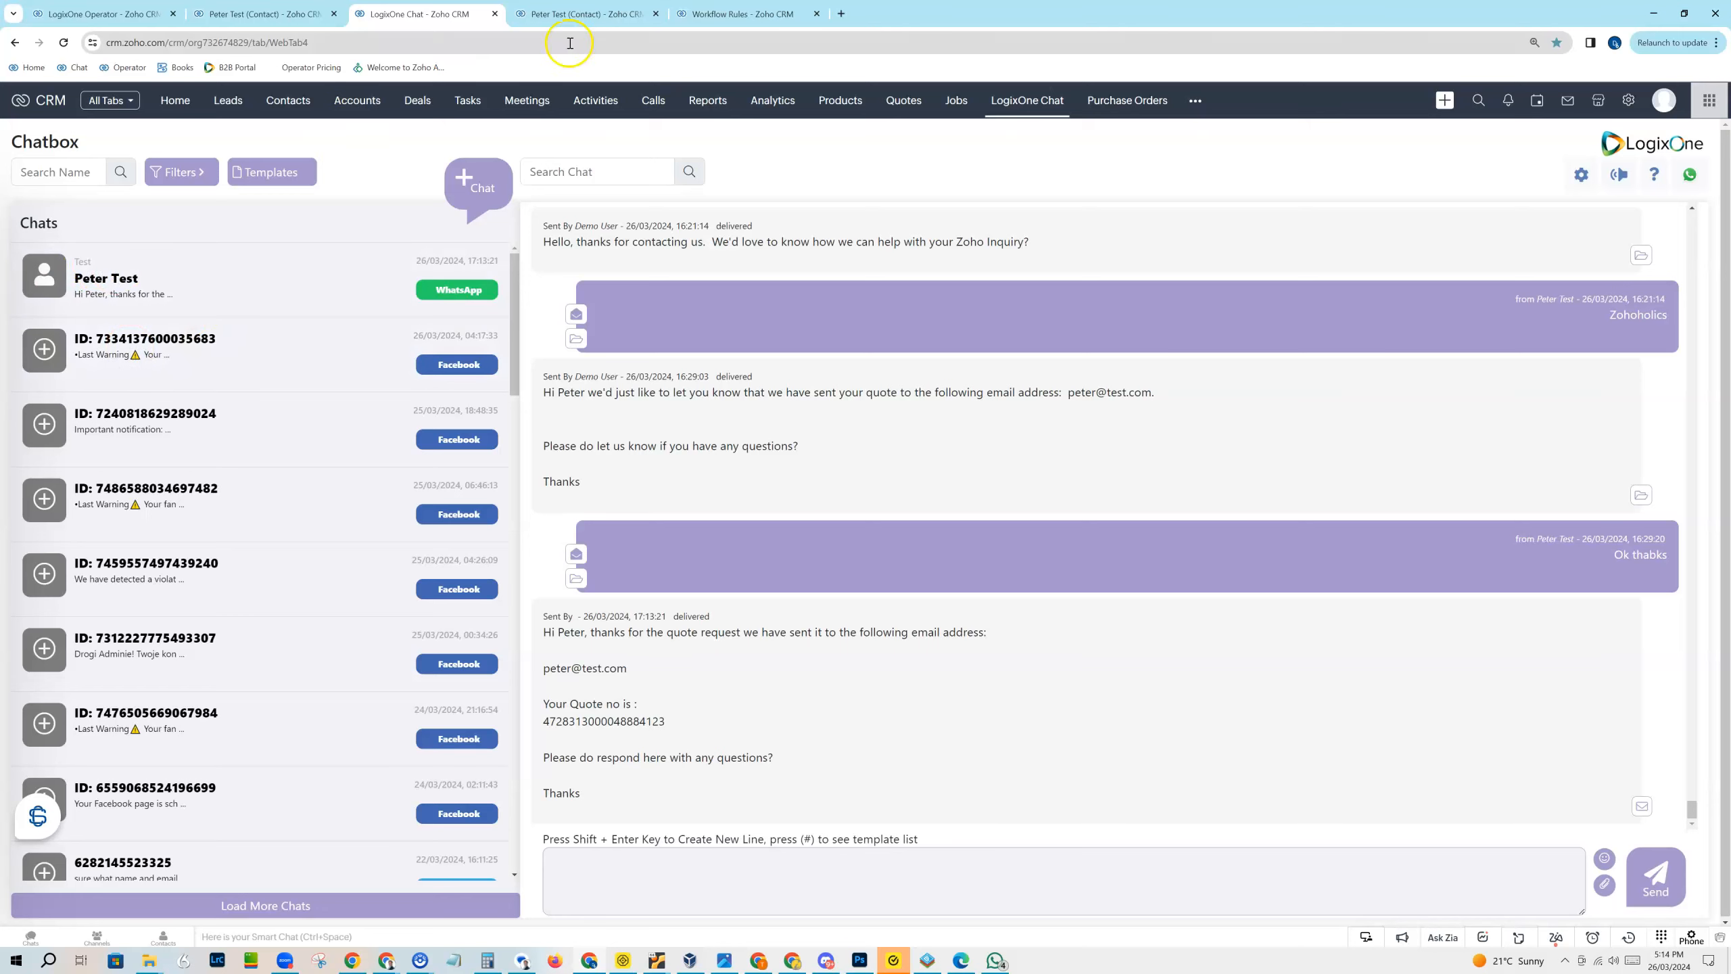
left_click(583, 14)
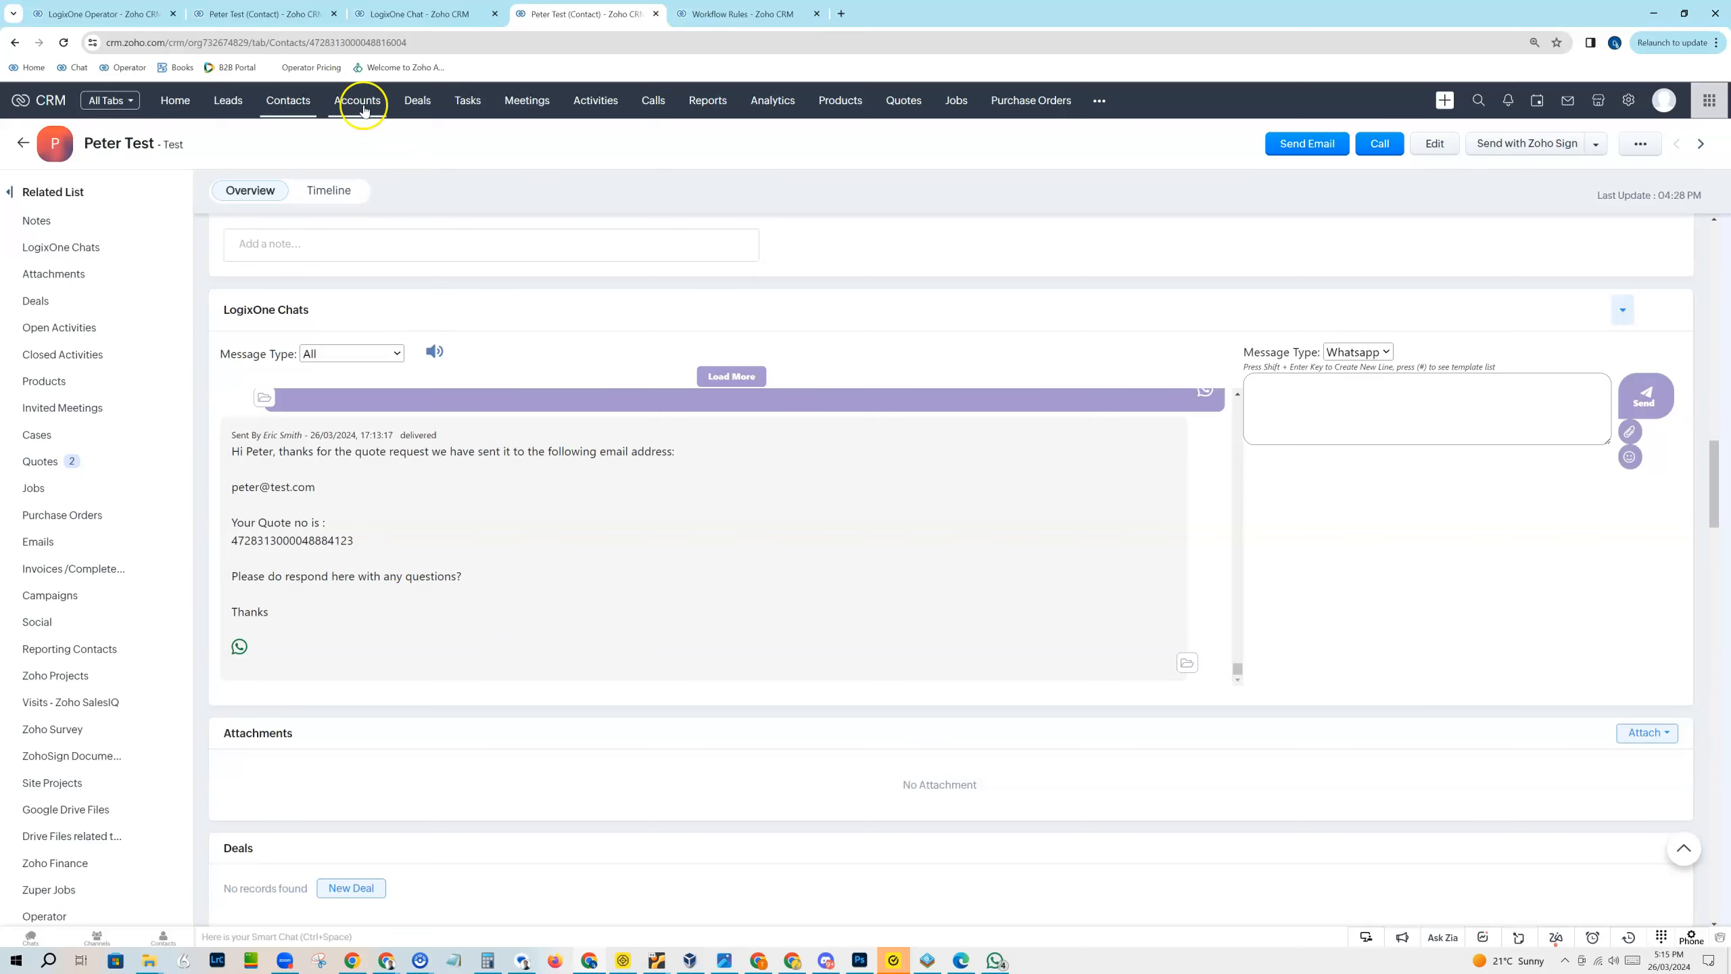
left_click(430, 16)
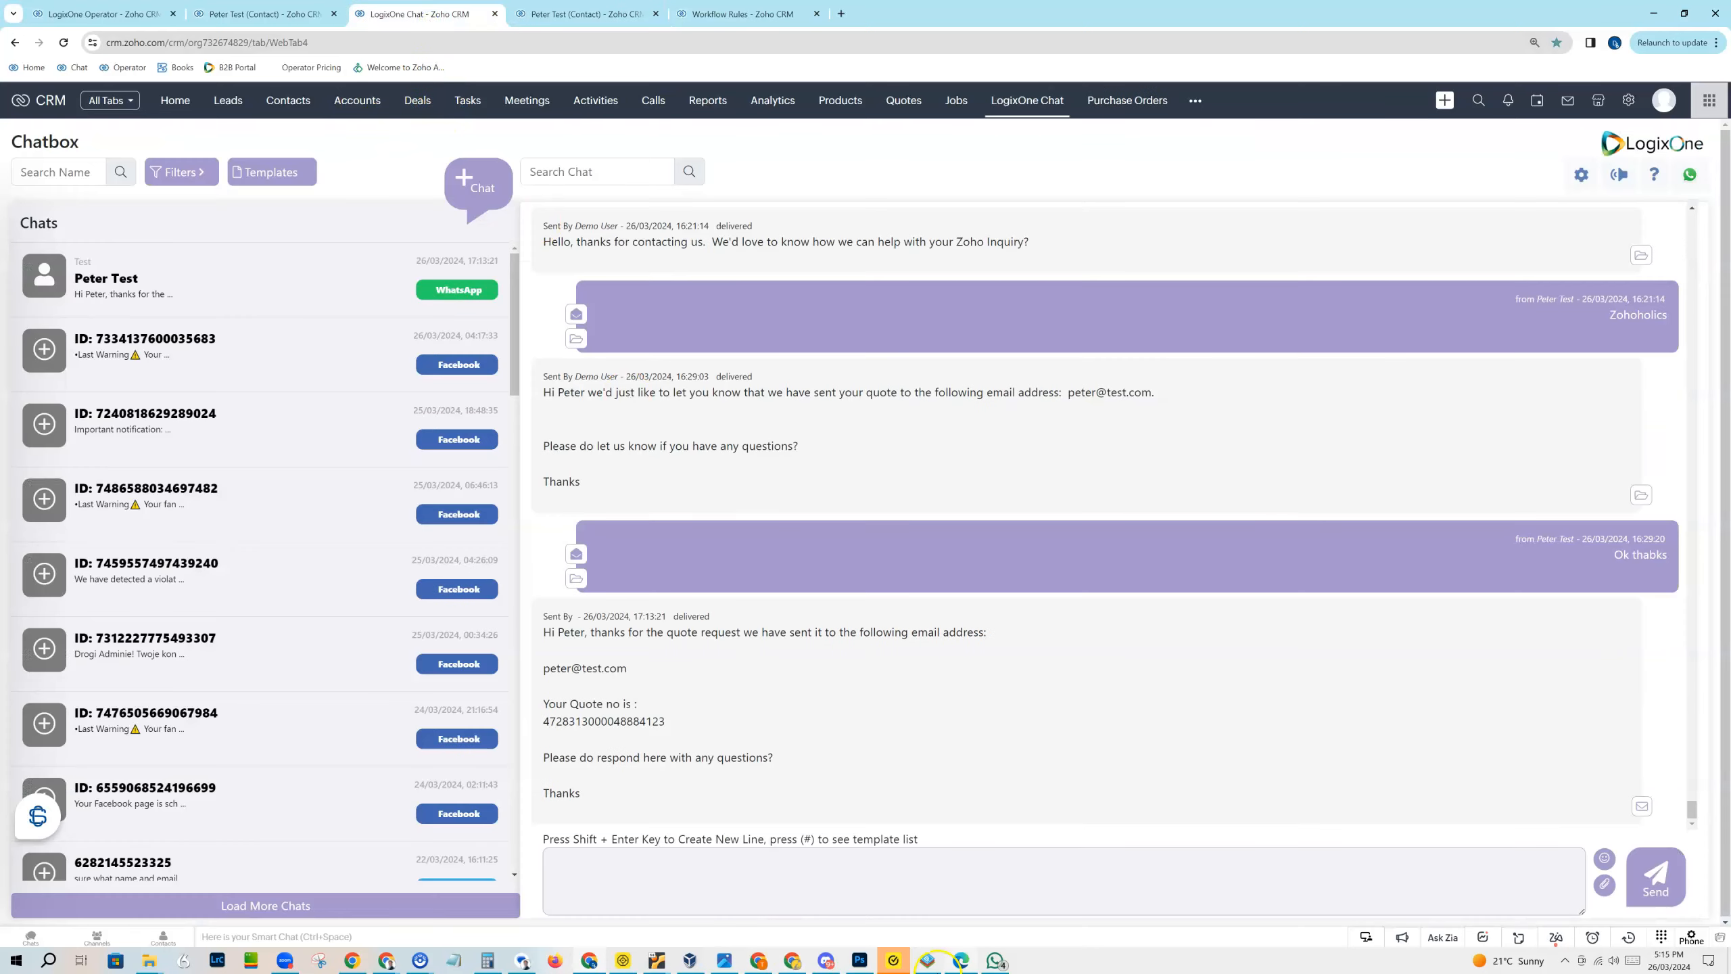
Step: Switch to WhatsApp and reply to the quote message with "Thanks for that will check my email"
left_click(995, 960)
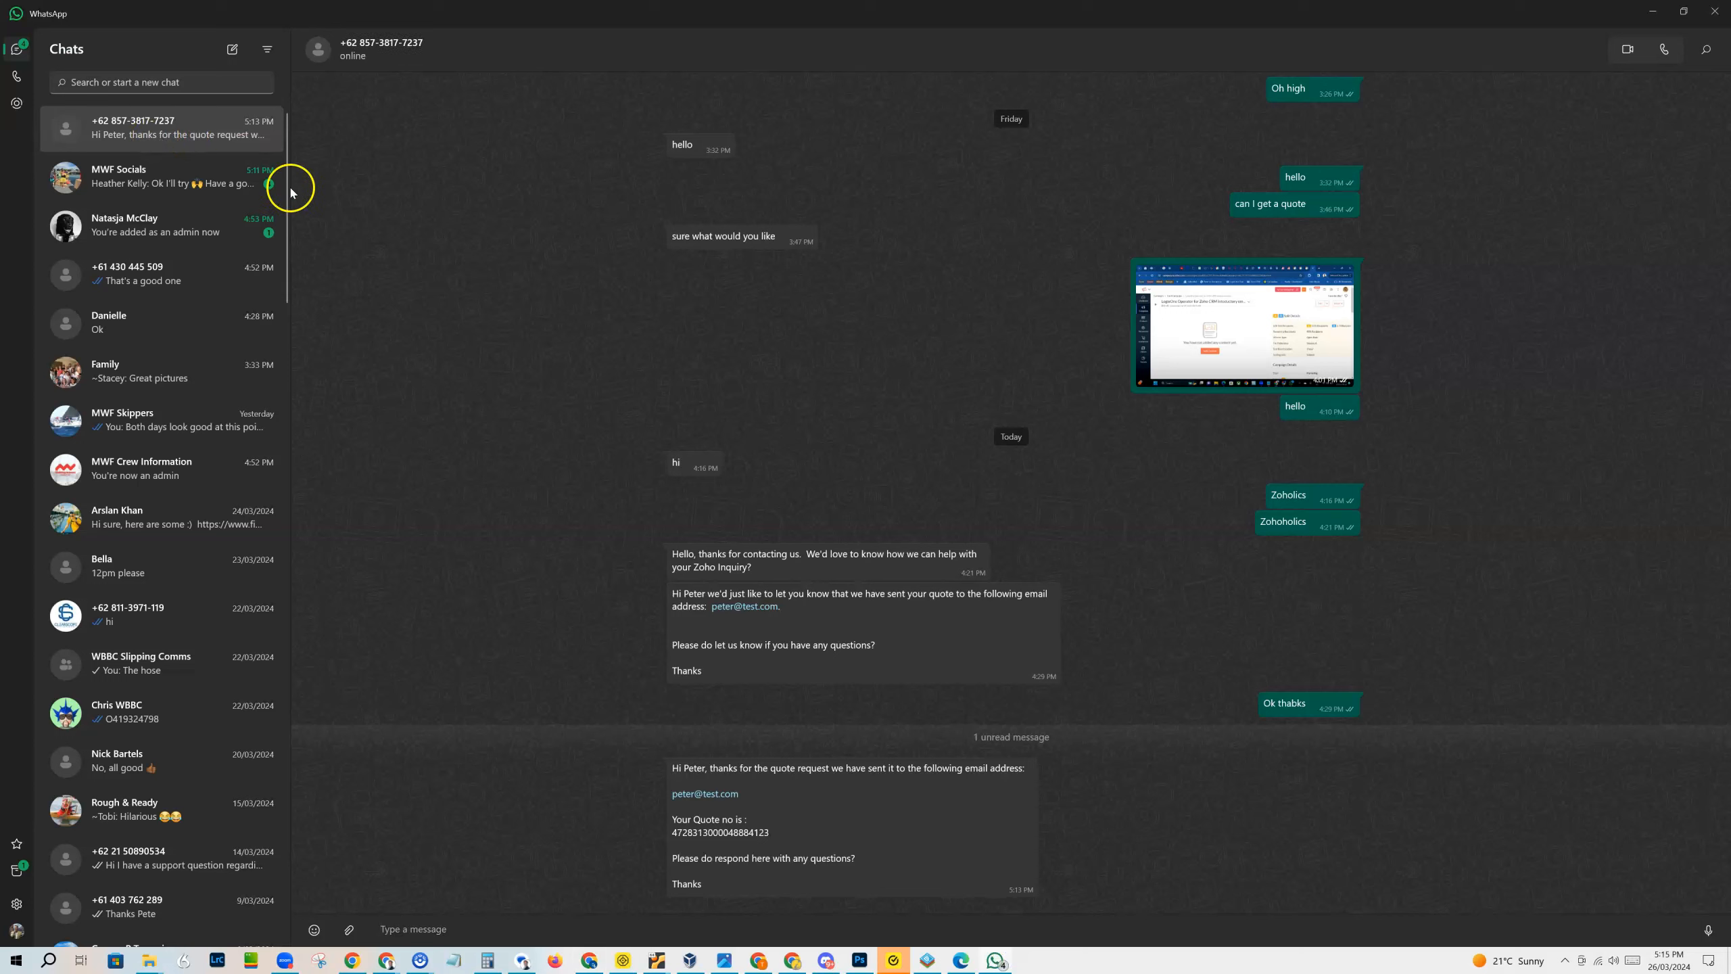
type("Thanks for that will check my email")
key("Return")
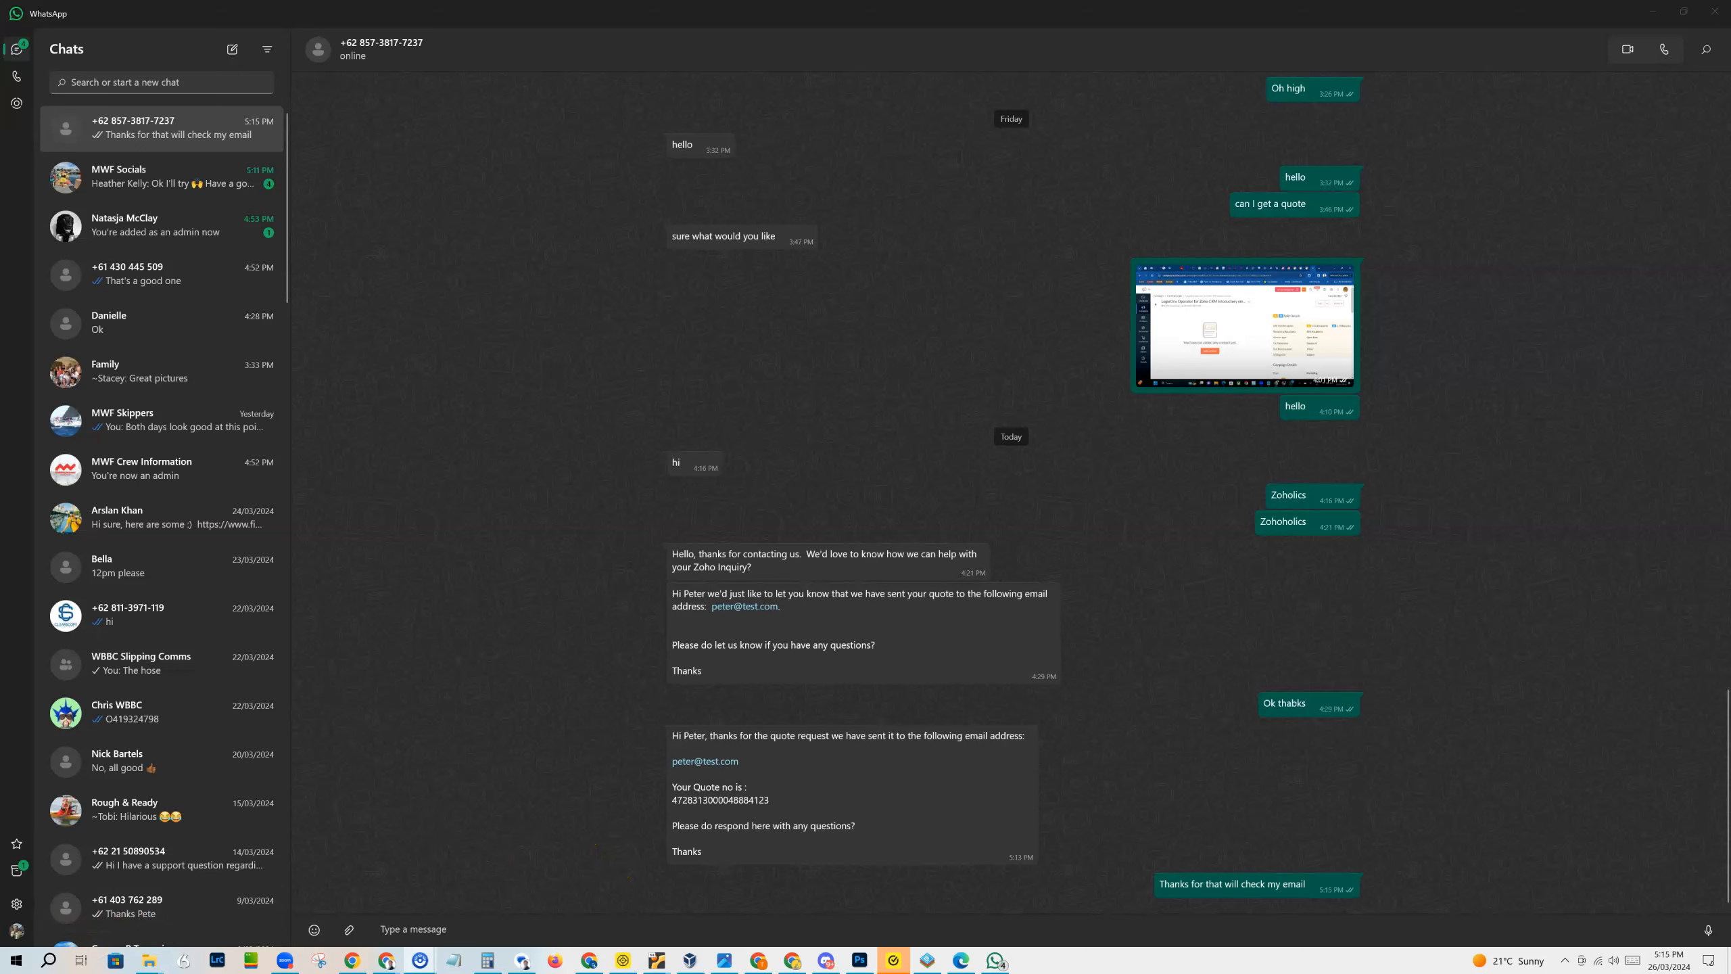
Step: Switch back to LogixOne Chat in Chrome and open the test contact's WhatsApp conversation to read the reply
key("alt+Tab")
key("alt+Tab")
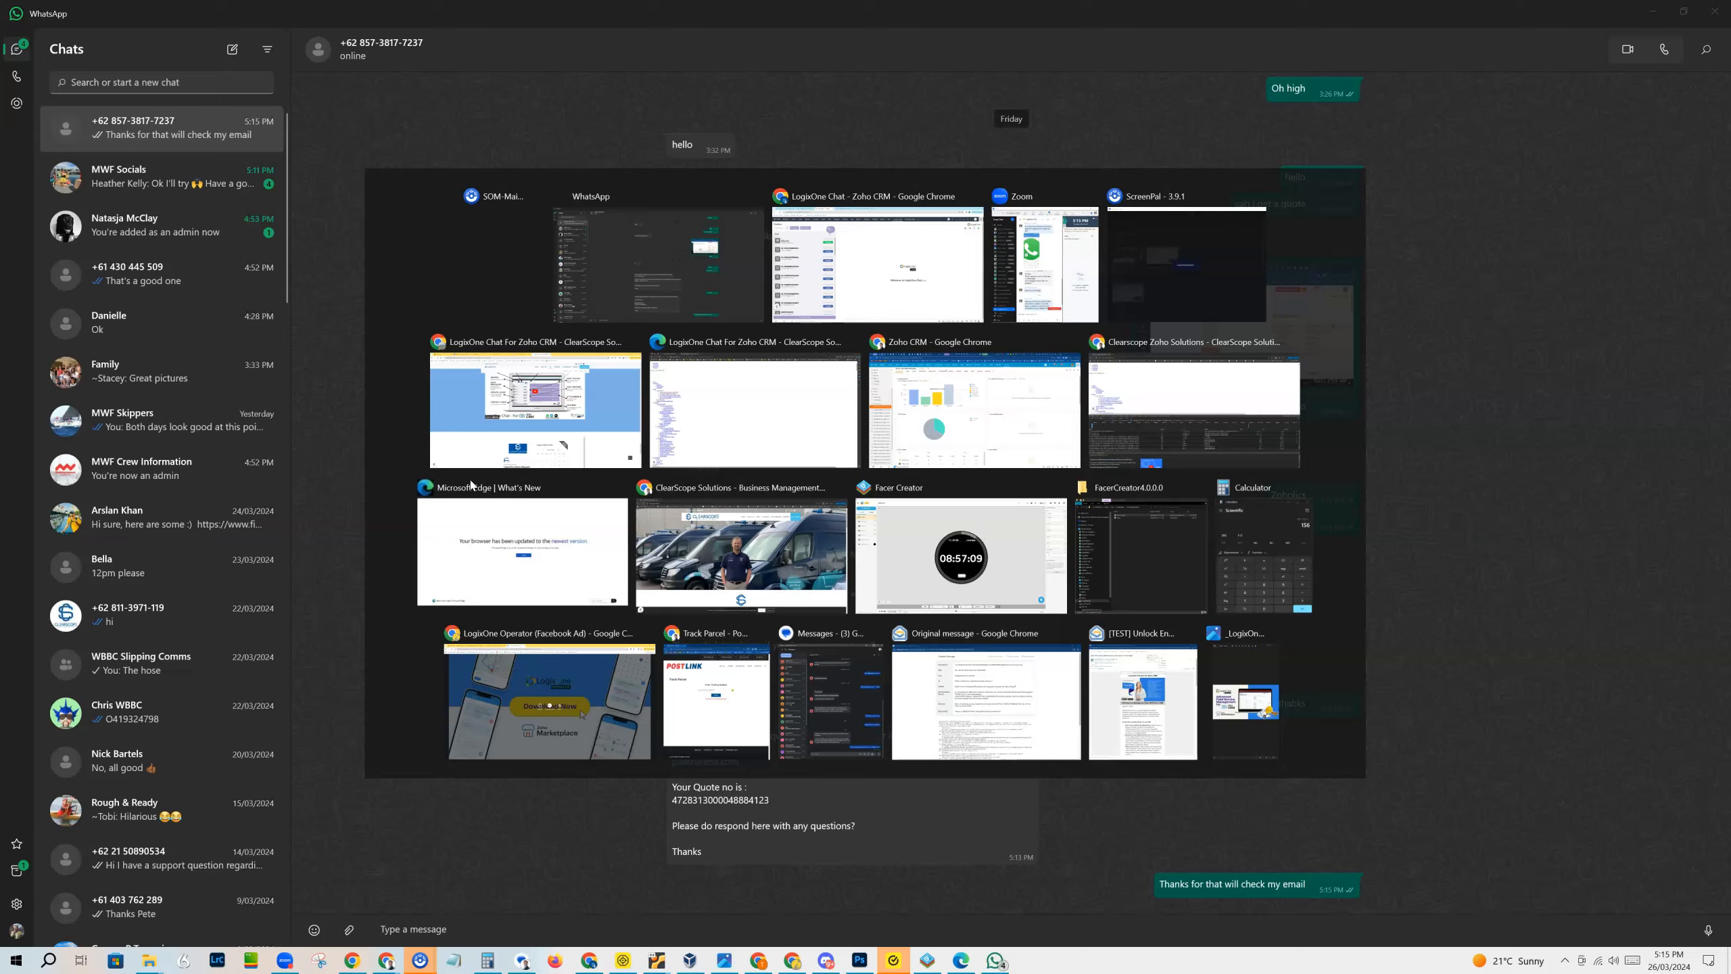
key("alt+Tab")
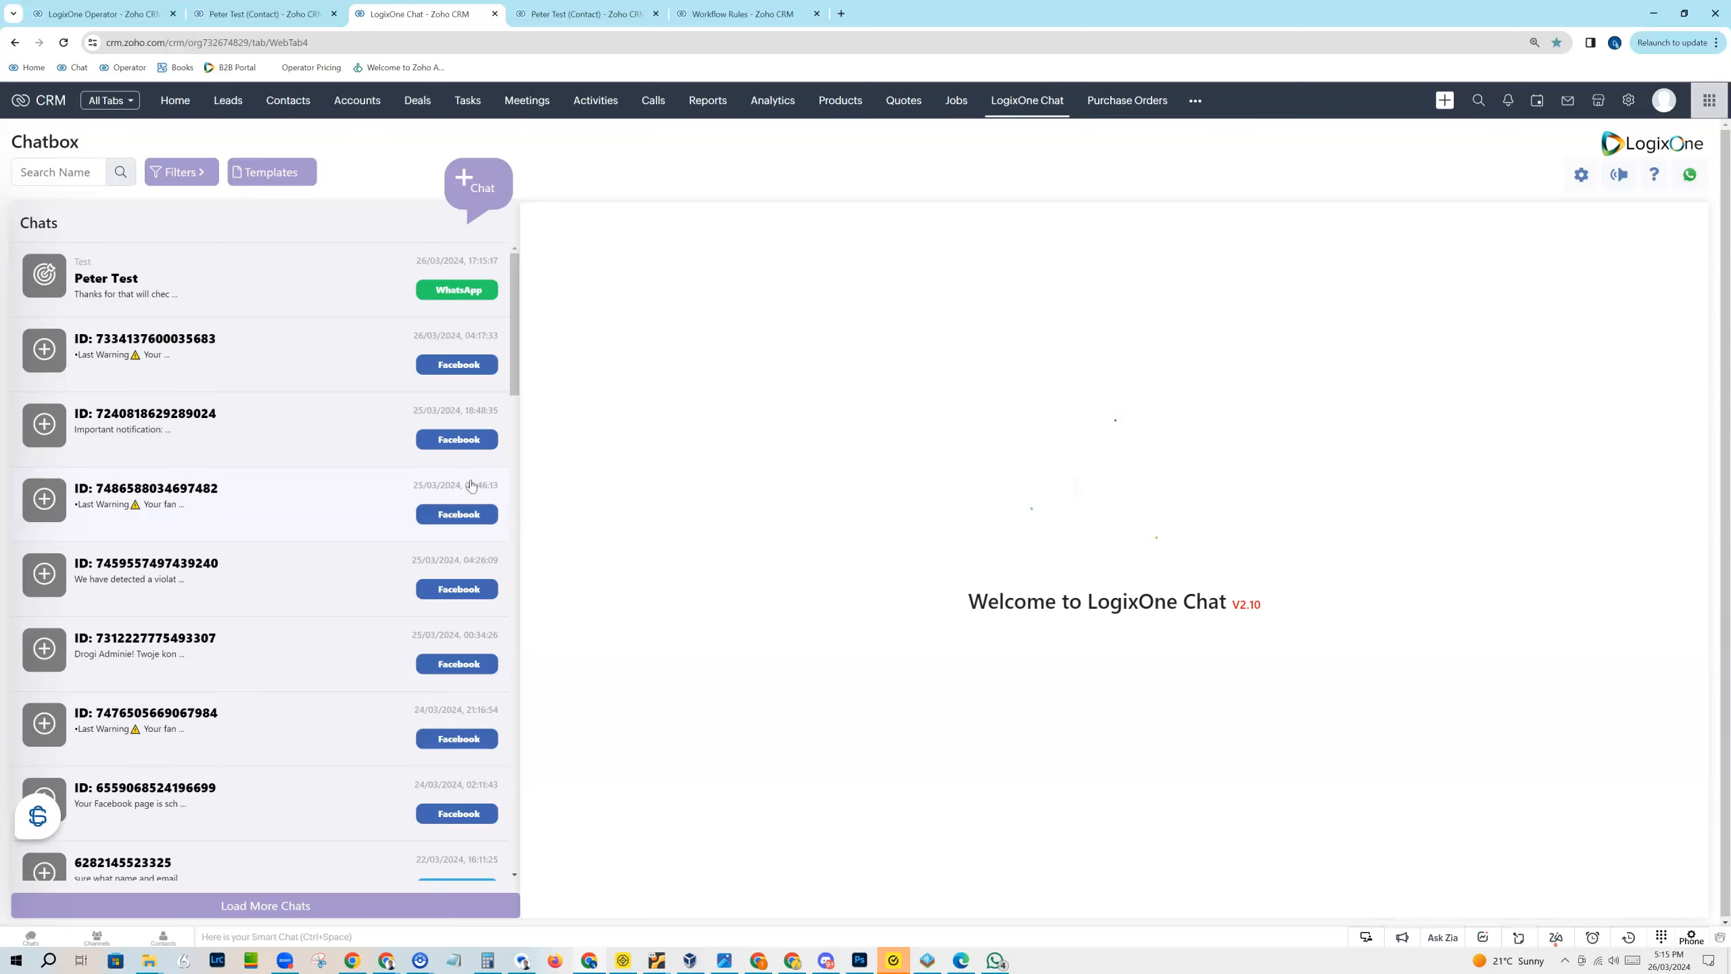
left_click(197, 267)
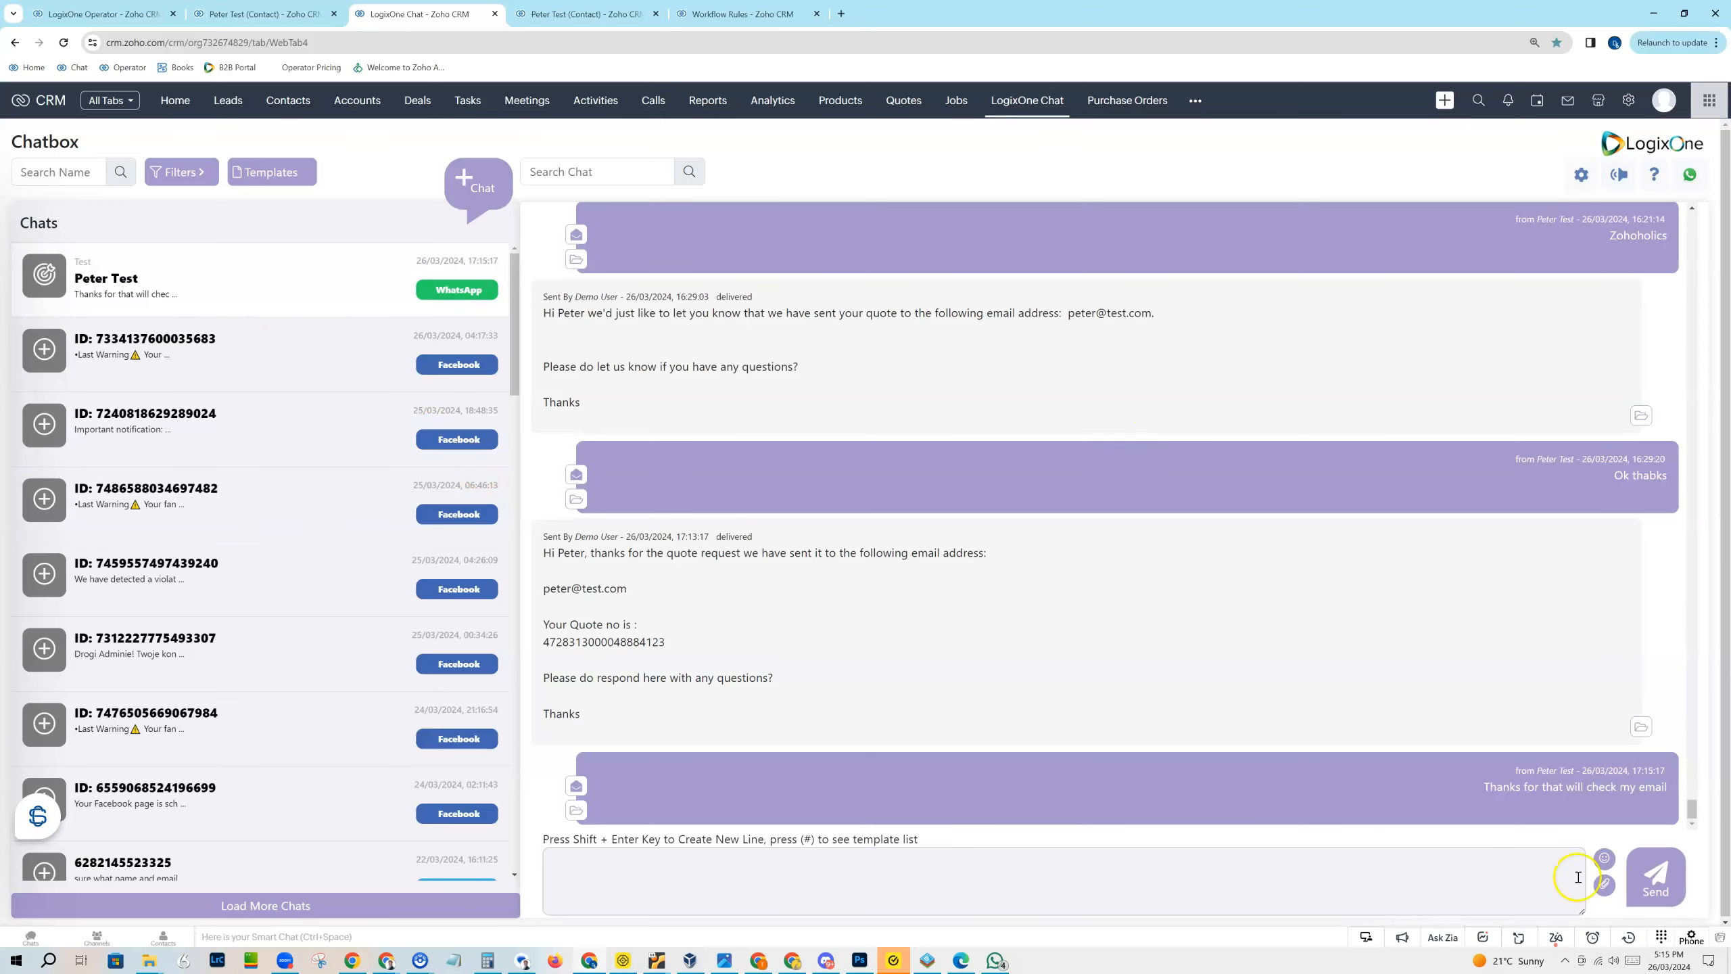